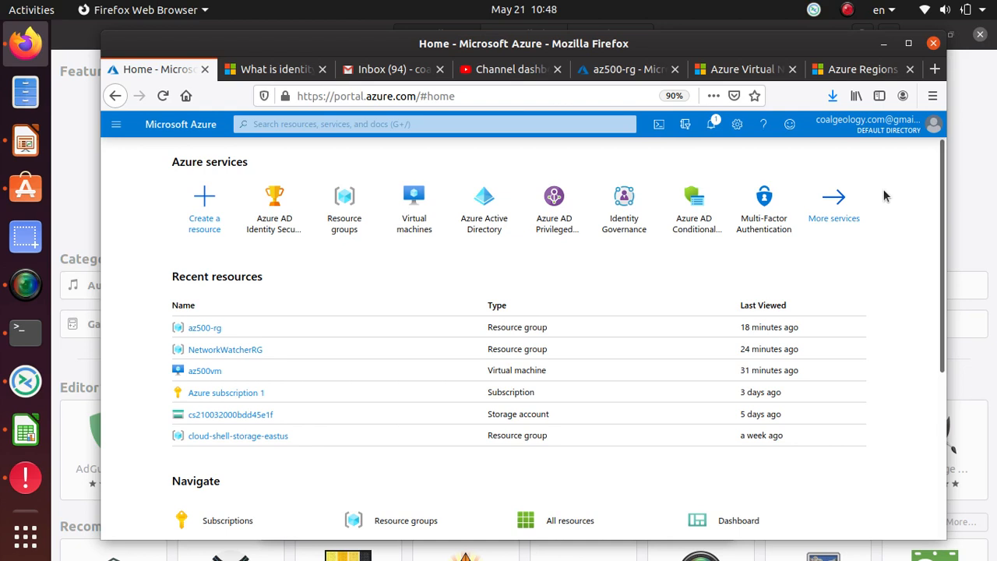
In az500-rg, check the az500vm public IP and note the VM's private IP 10.1.0.4
{"action": "left_click", "coordinate": [204, 328]}
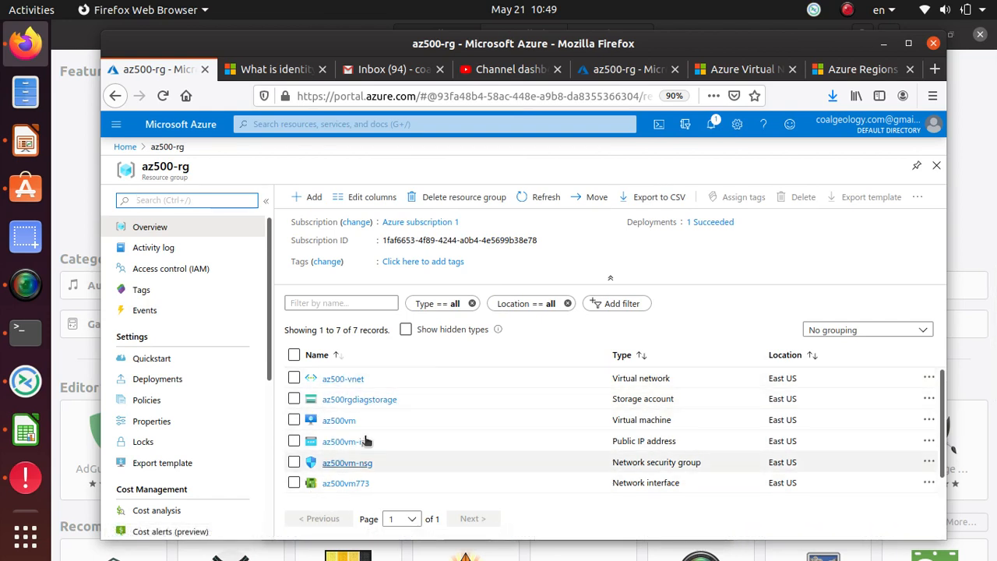
{"action": "left_click", "coordinate": [344, 441]}
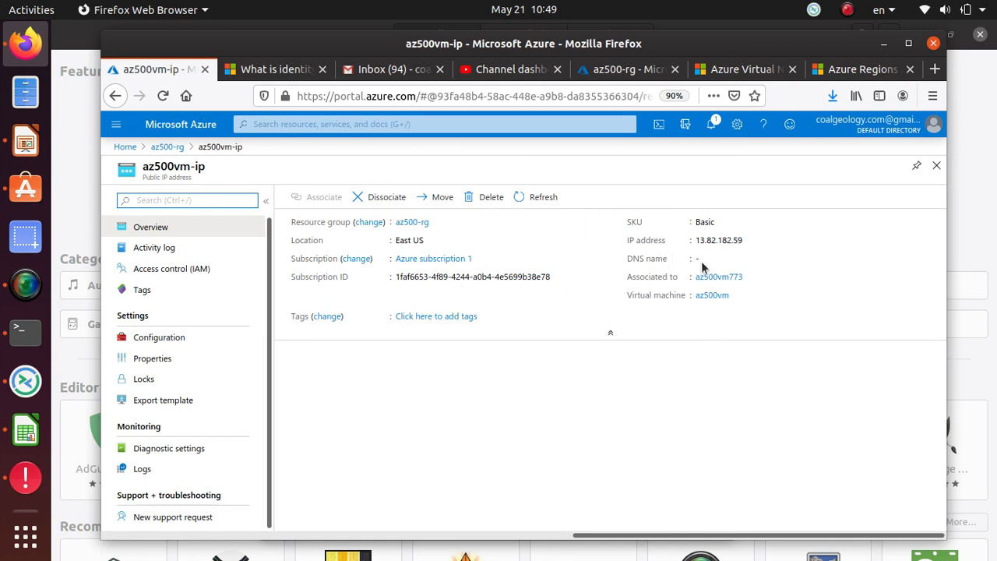
{"action": "left_click", "coordinate": [167, 146]}
{"action": "left_click", "coordinate": [340, 421]}
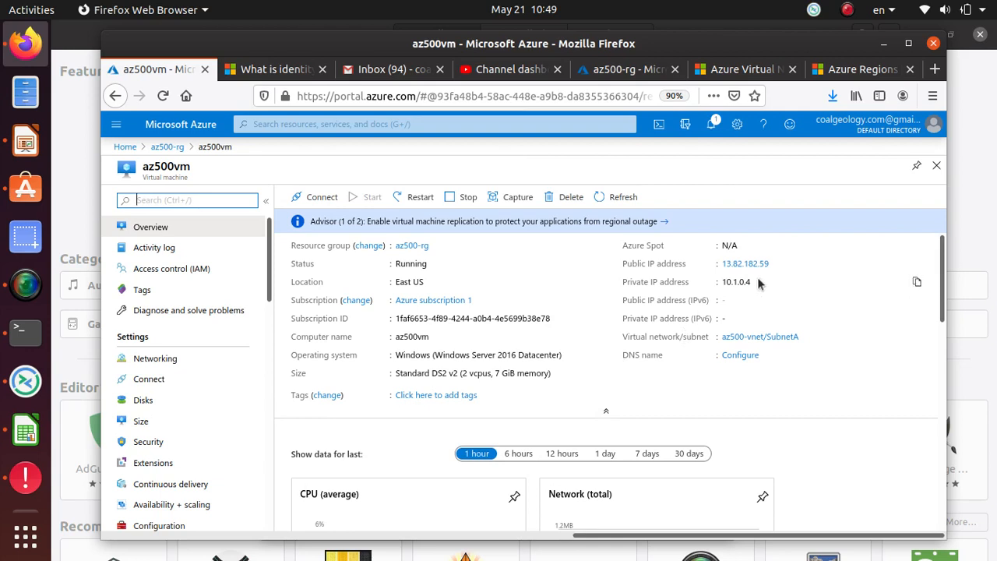
{"action": "left_click_drag", "start_coordinate": [760, 283], "coordinate": [724, 283]}
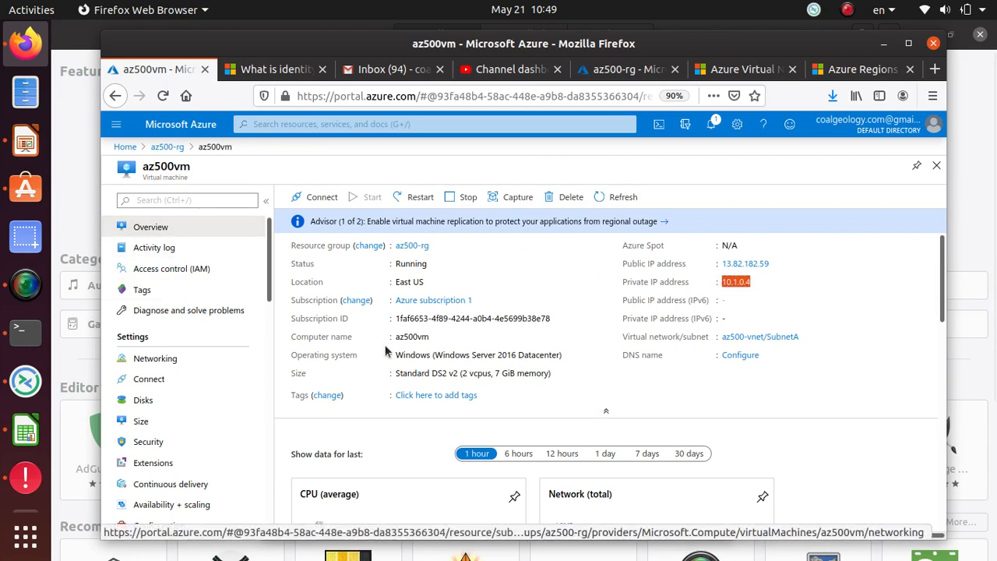
{"action": "left_click", "coordinate": [166, 148]}
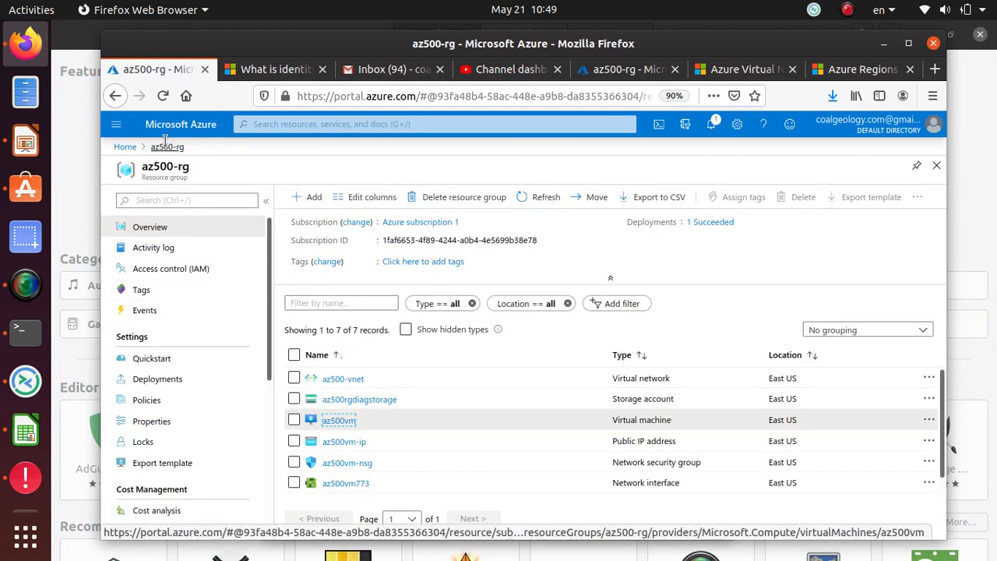
{"action": "left_click", "coordinate": [128, 149]}
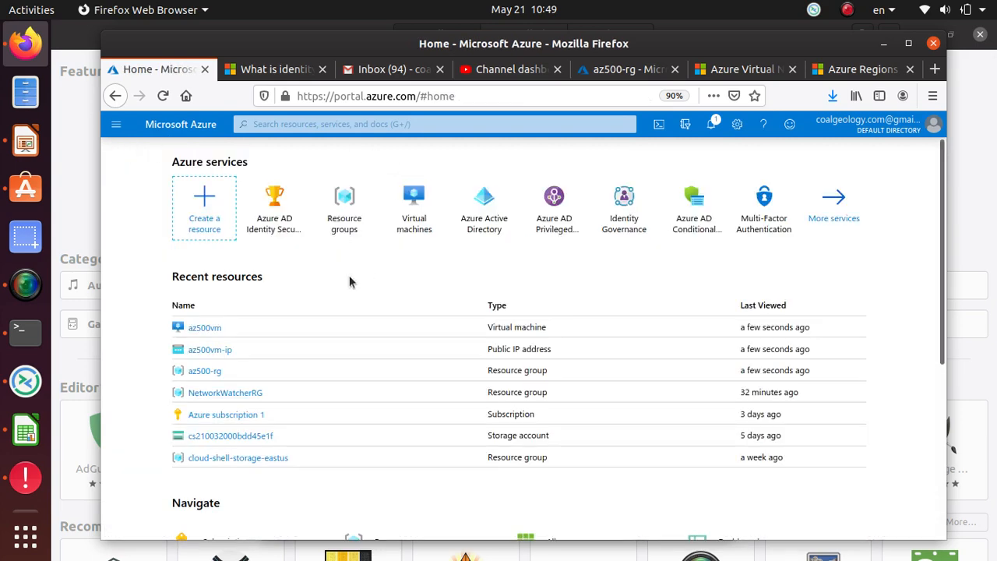
Create resource group Az500-rg-peered in East US under Azure subscription 1
{"action": "left_click", "coordinate": [353, 224]}
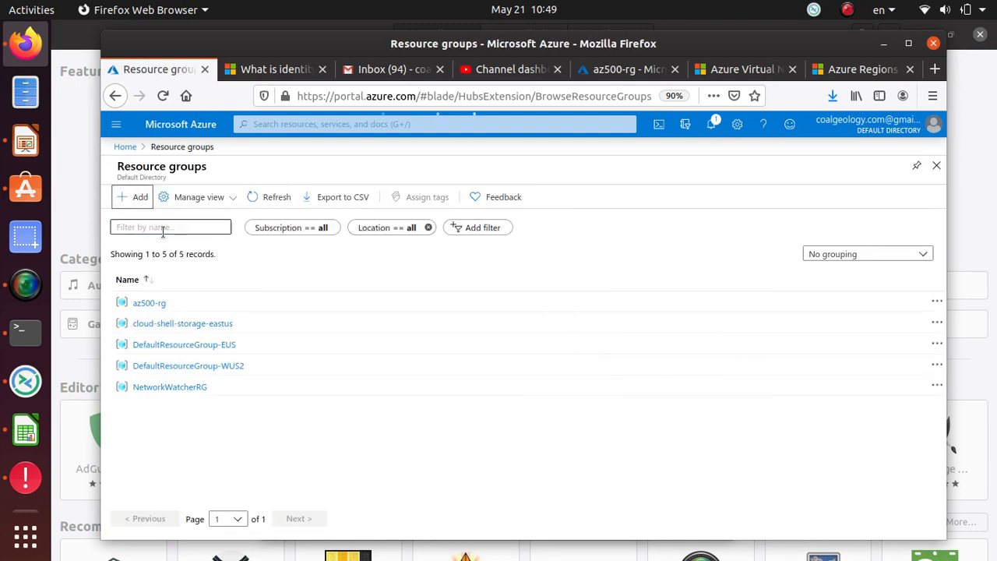
{"action": "left_click", "coordinate": [137, 199]}
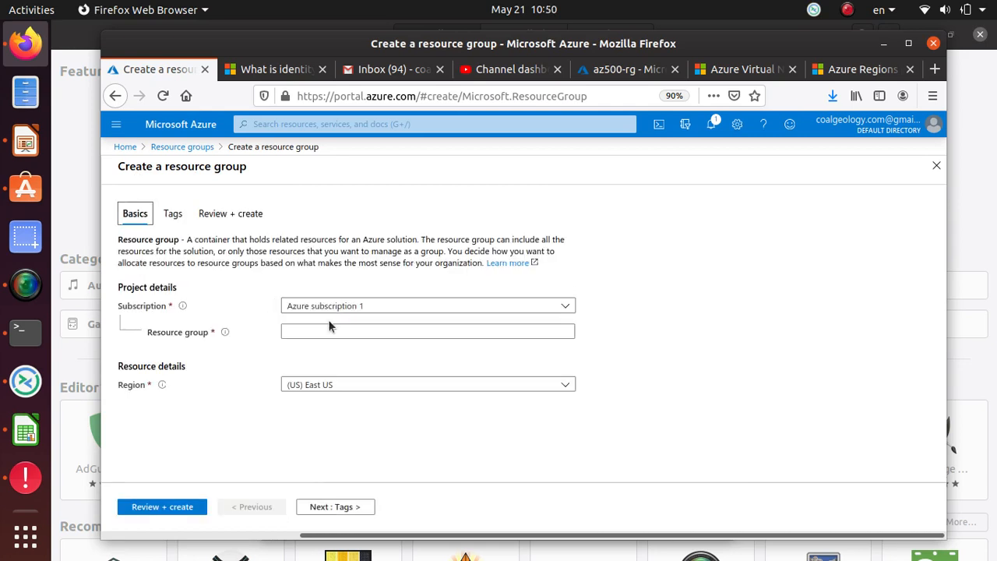
{"action": "left_click", "coordinate": [324, 330]}
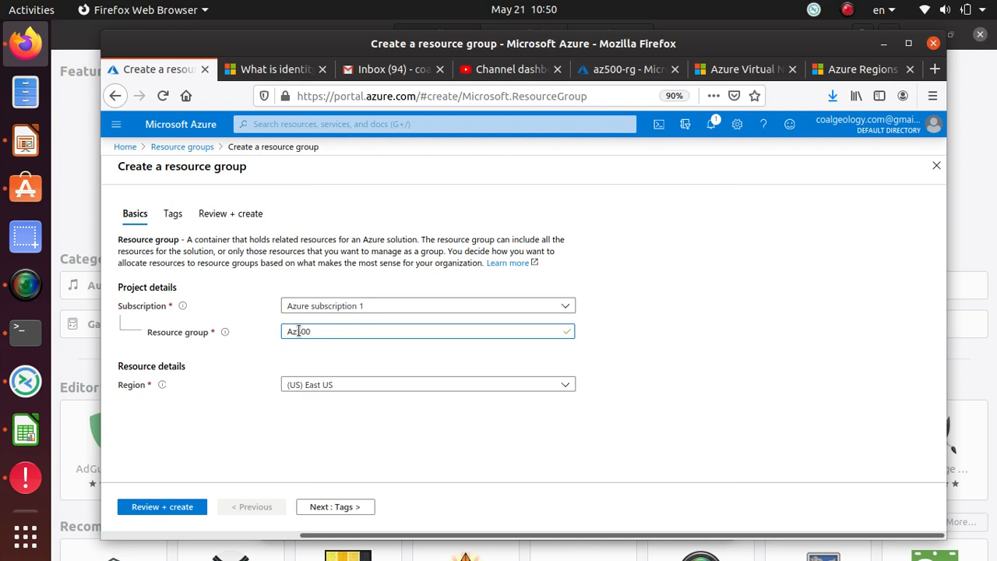
{"action": "type", "text": "-rg-peered"}
{"action": "left_click", "coordinate": [342, 387]}
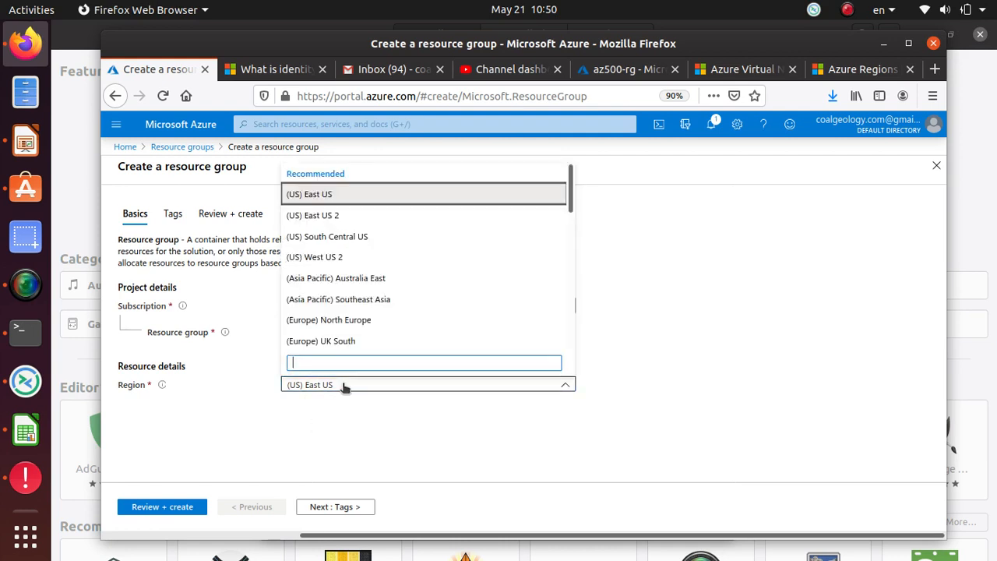
{"action": "left_click", "coordinate": [331, 193]}
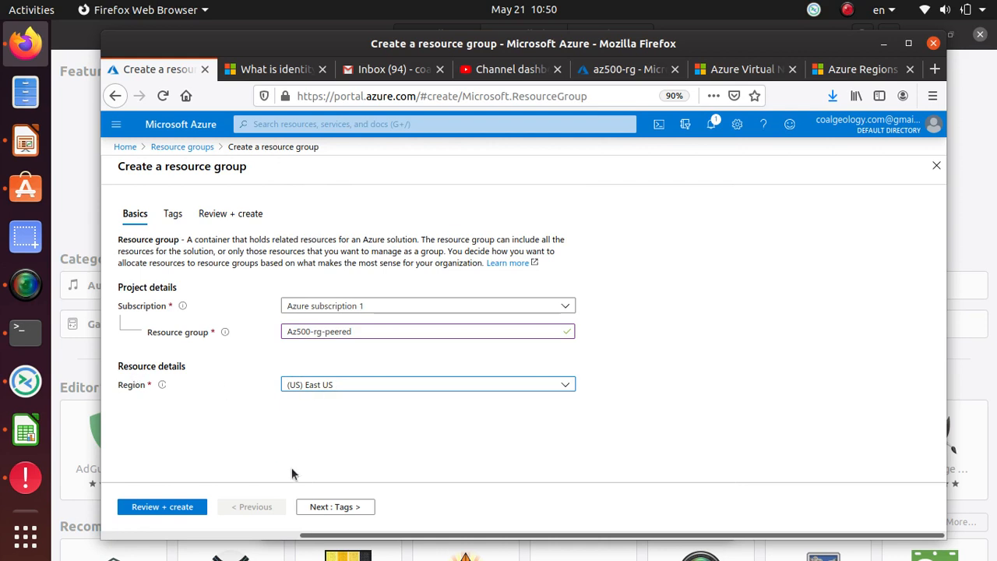
{"action": "left_click", "coordinate": [335, 510]}
{"action": "left_click", "coordinate": [335, 508]}
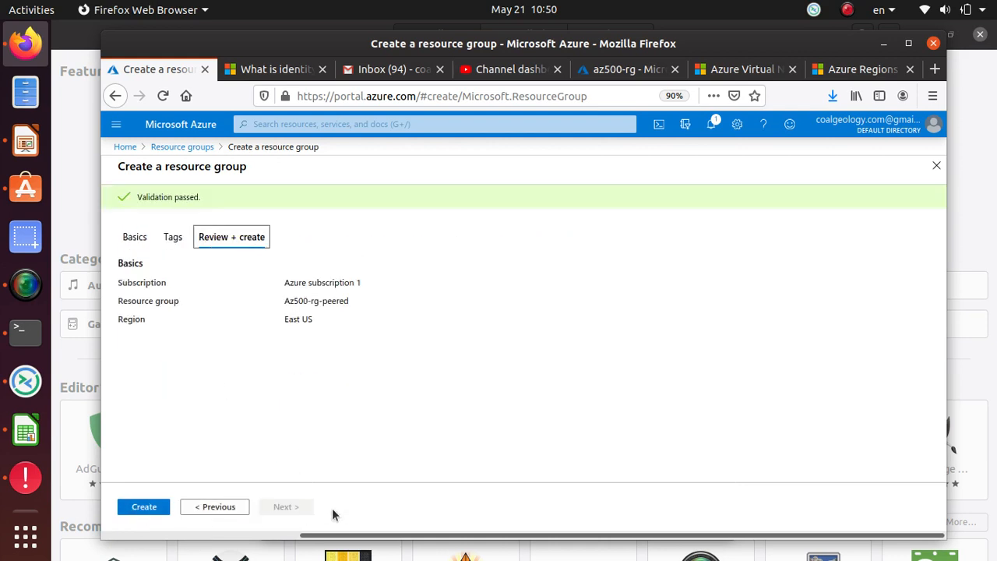
{"action": "left_click", "coordinate": [154, 507]}
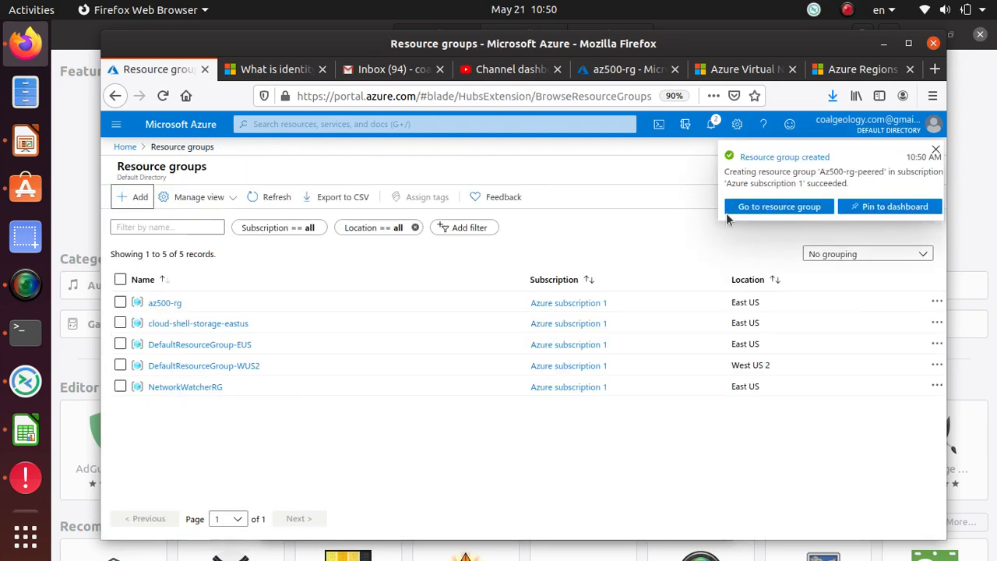
From Az500-rg-peered, begin an Ubuntu Server 18.04 LTS VM named 'ubuntu' and list its sizes
{"action": "left_click", "coordinate": [774, 207]}
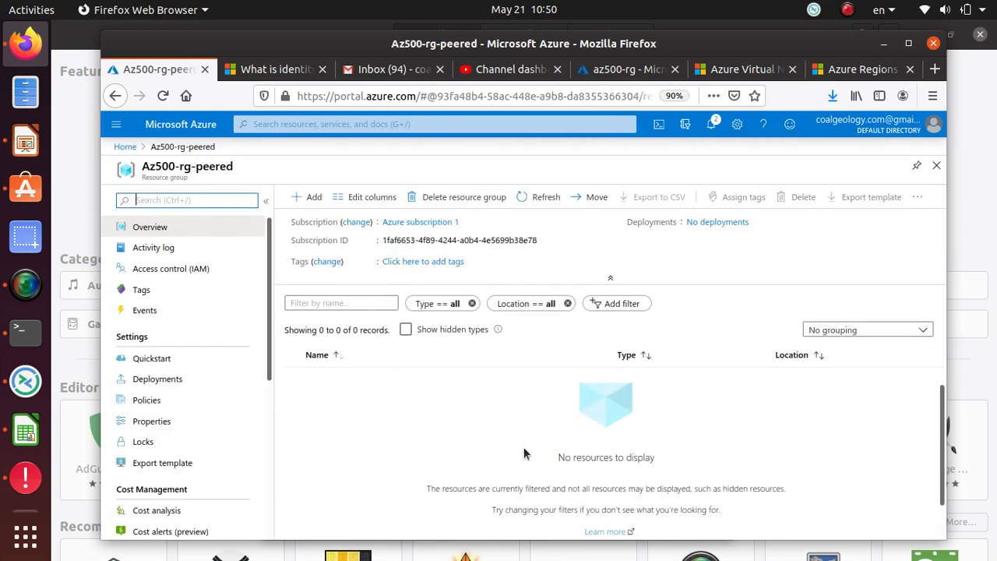
{"action": "left_click", "coordinate": [310, 197]}
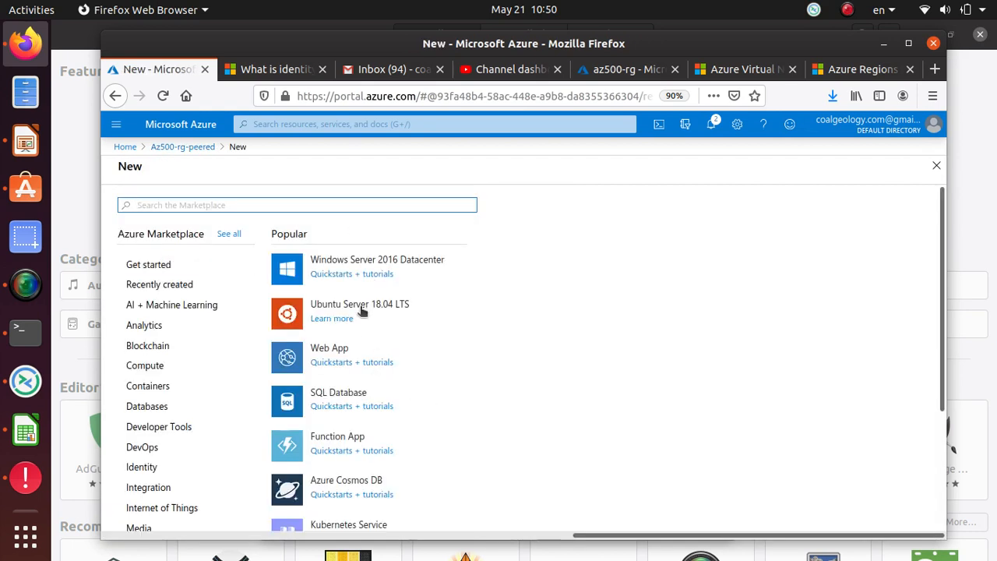
{"action": "left_click", "coordinate": [335, 307]}
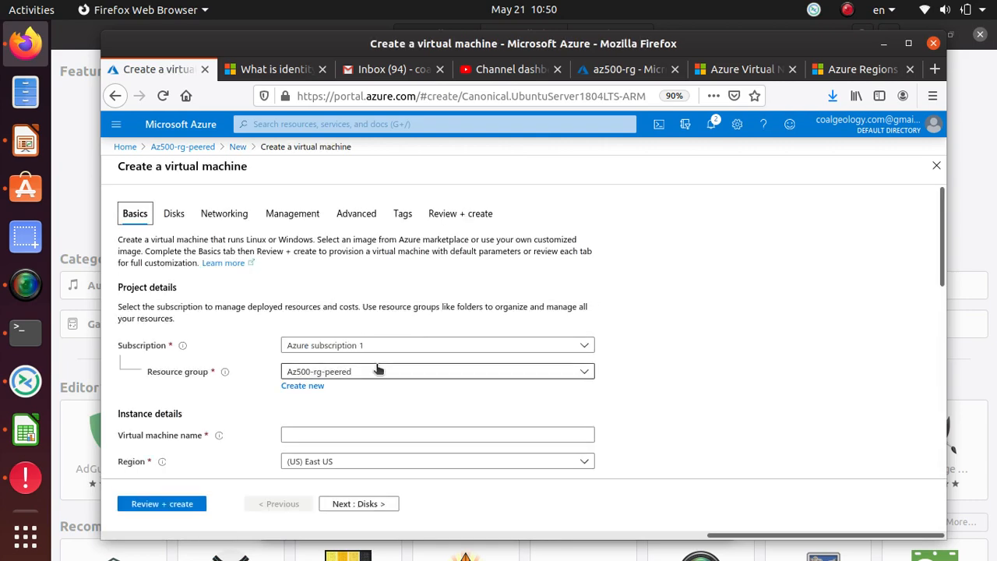
{"action": "scroll", "coordinate": [377, 366], "scroll_direction": "down", "scroll_amount": 3}
{"action": "left_click", "coordinate": [337, 330]}
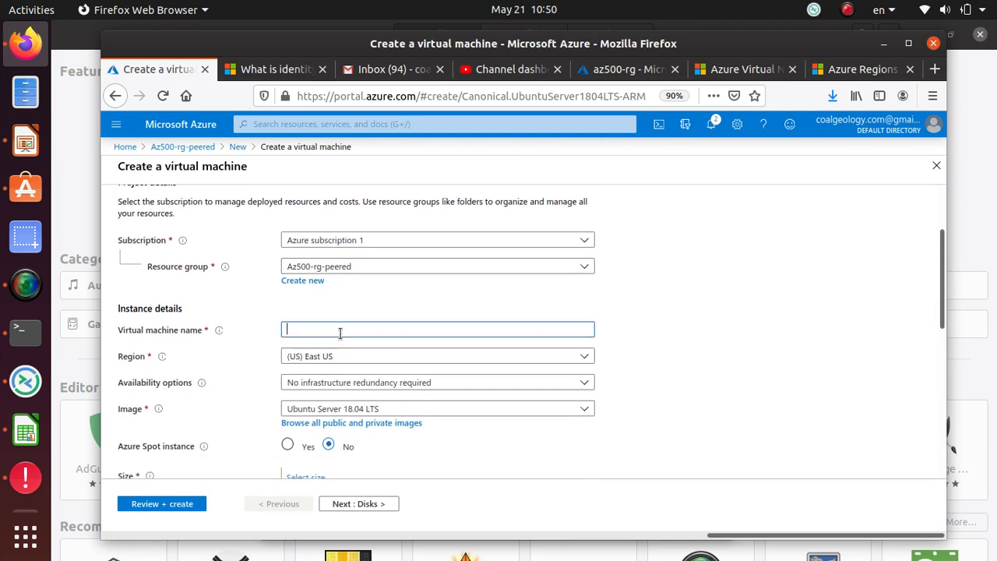
{"action": "type", "text": "ubuntu"}
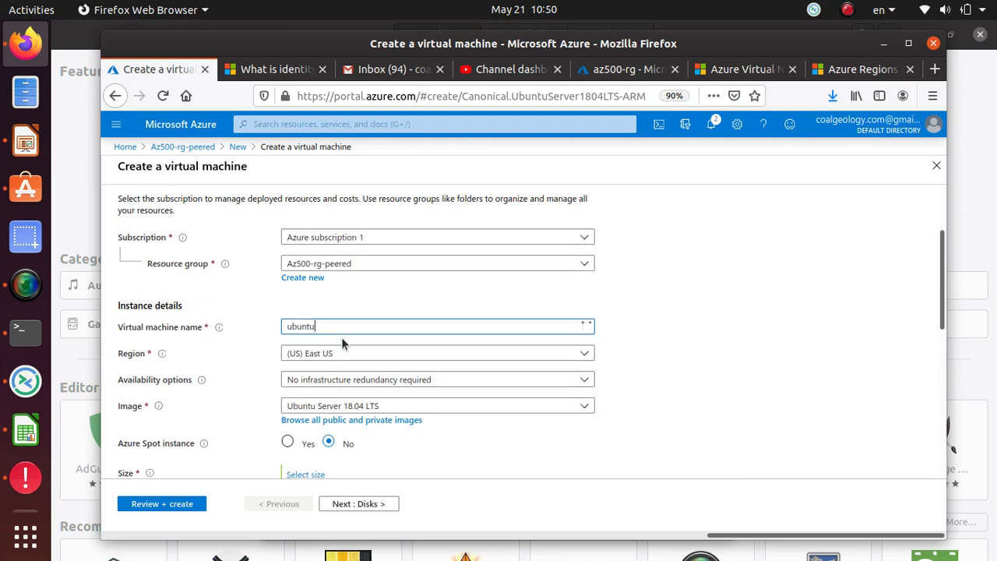
{"action": "scroll", "coordinate": [343, 335], "scroll_direction": "down", "scroll_amount": 2}
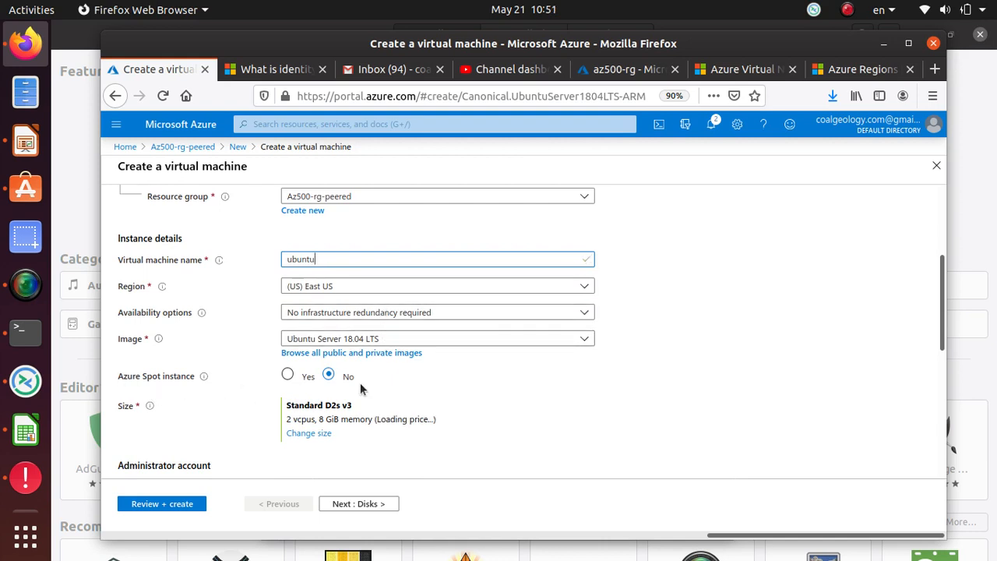
{"action": "scroll", "coordinate": [295, 387], "scroll_direction": "down", "scroll_amount": 2}
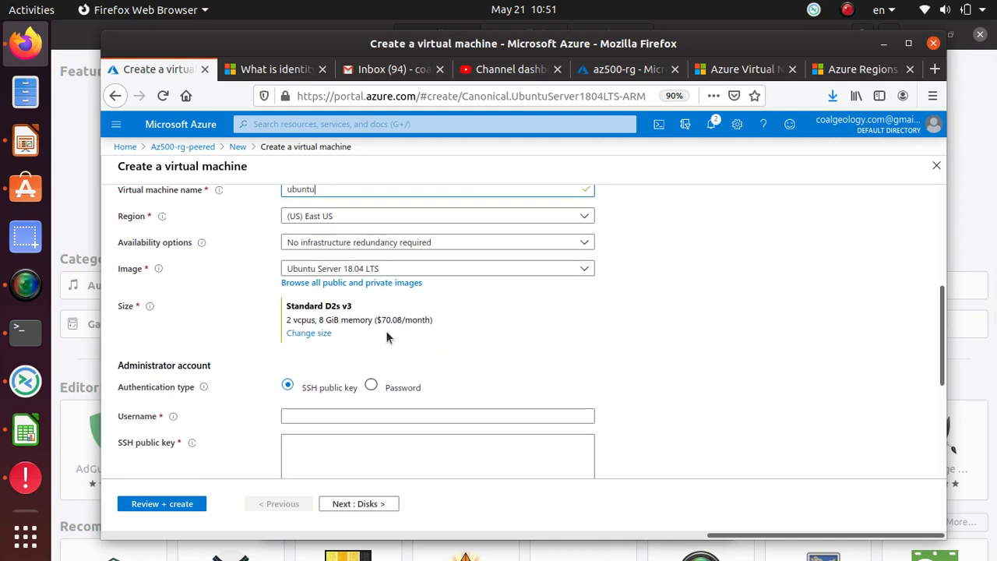
{"action": "left_click", "coordinate": [309, 333]}
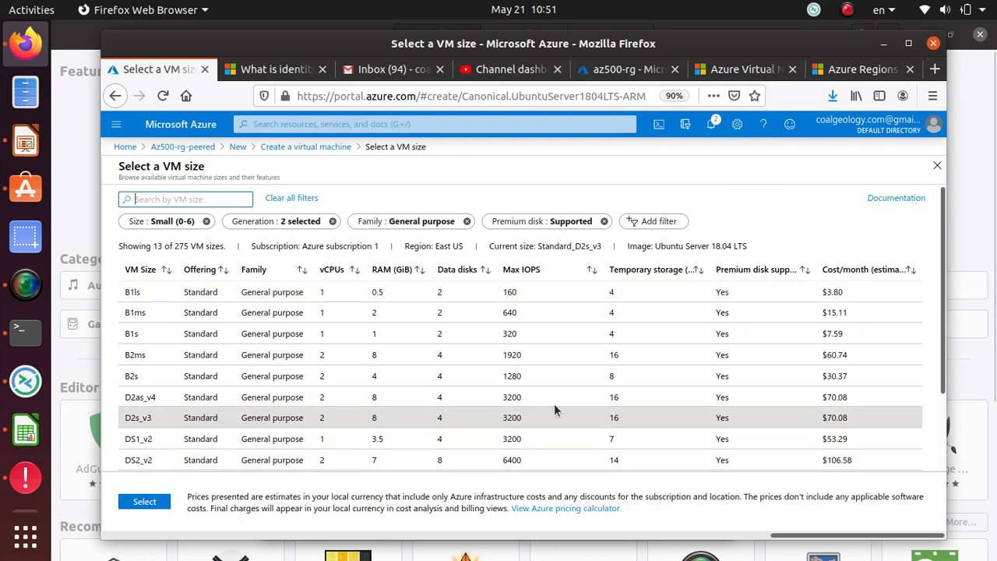
Choose Standard B1s (1 vCPU, 1 GiB memory) as the ubuntu VM size
{"action": "left_click", "coordinate": [269, 291]}
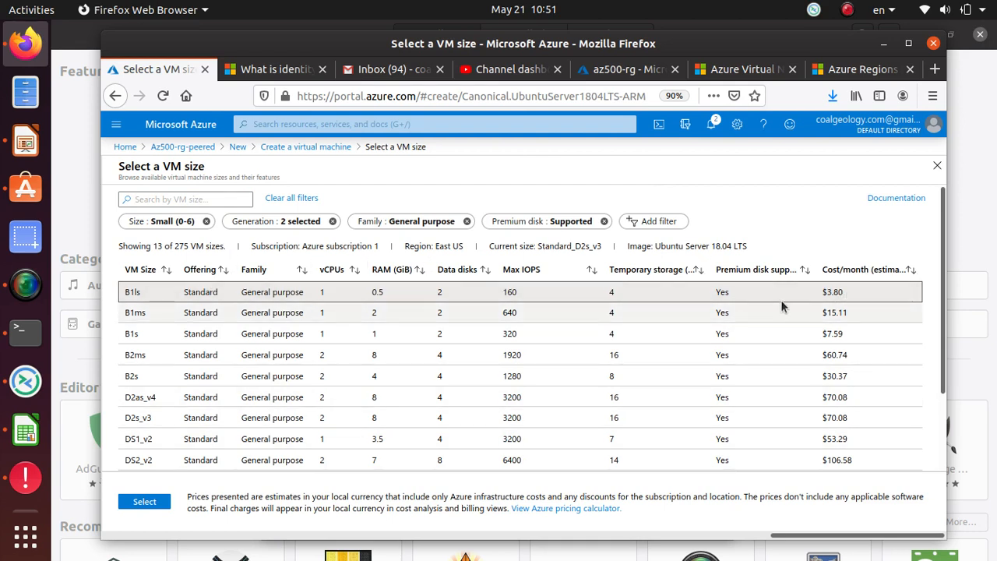
{"action": "left_click", "coordinate": [300, 333]}
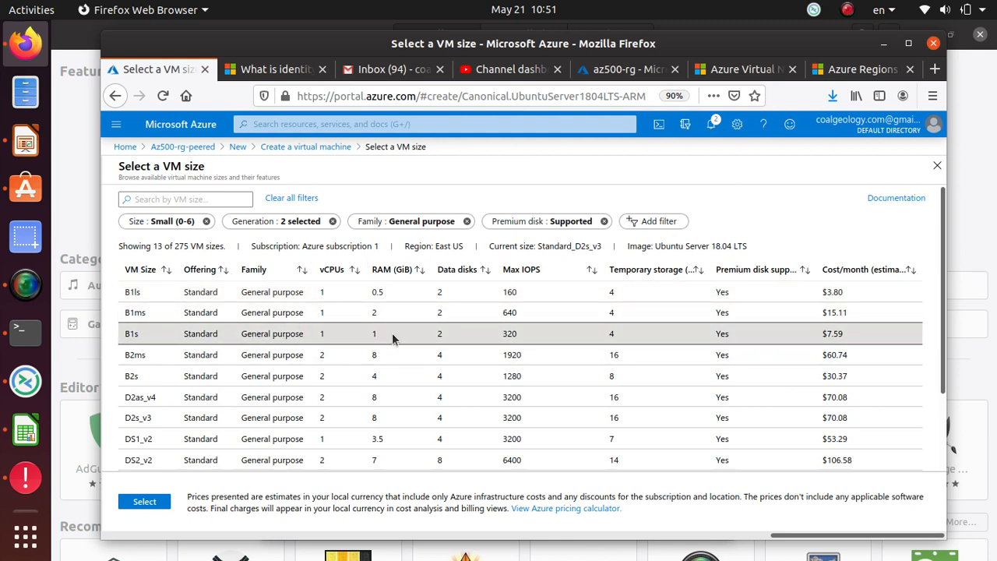
{"action": "left_click", "coordinate": [141, 503]}
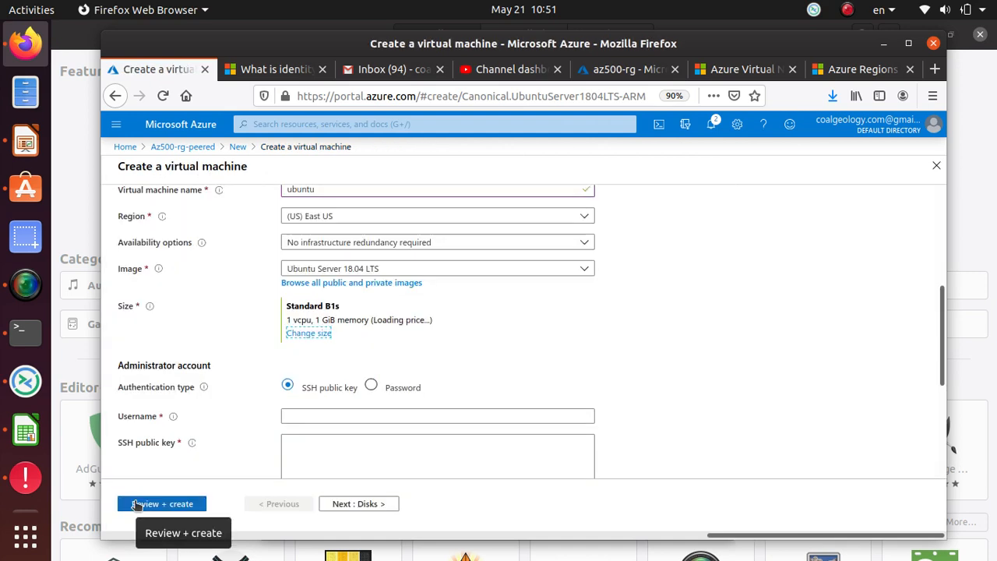
Use password authentication with a matching admin password and confirmation, then proceed to Disks
{"action": "scroll", "coordinate": [180, 327], "scroll_direction": "down", "scroll_amount": 2}
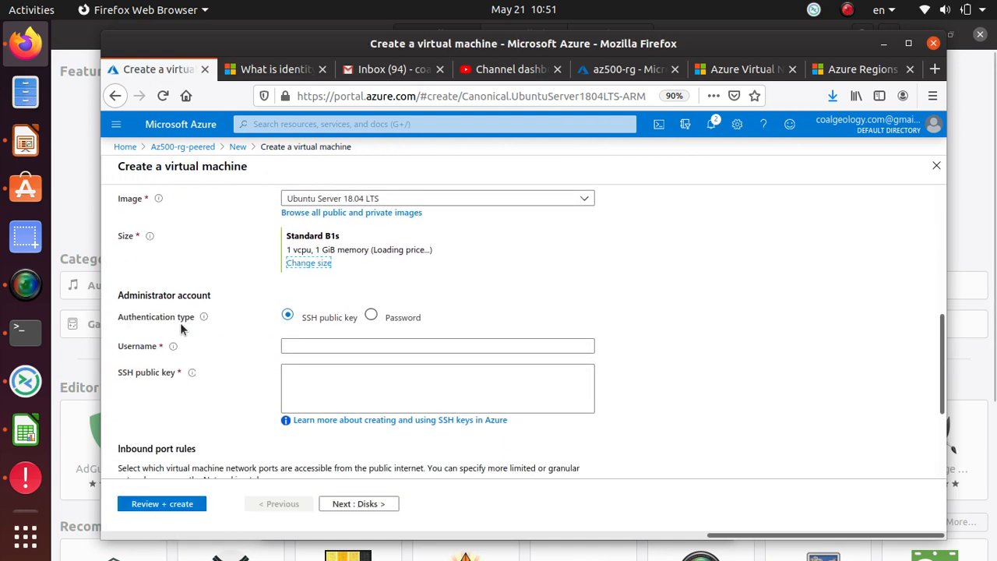
{"action": "left_click", "coordinate": [371, 317]}
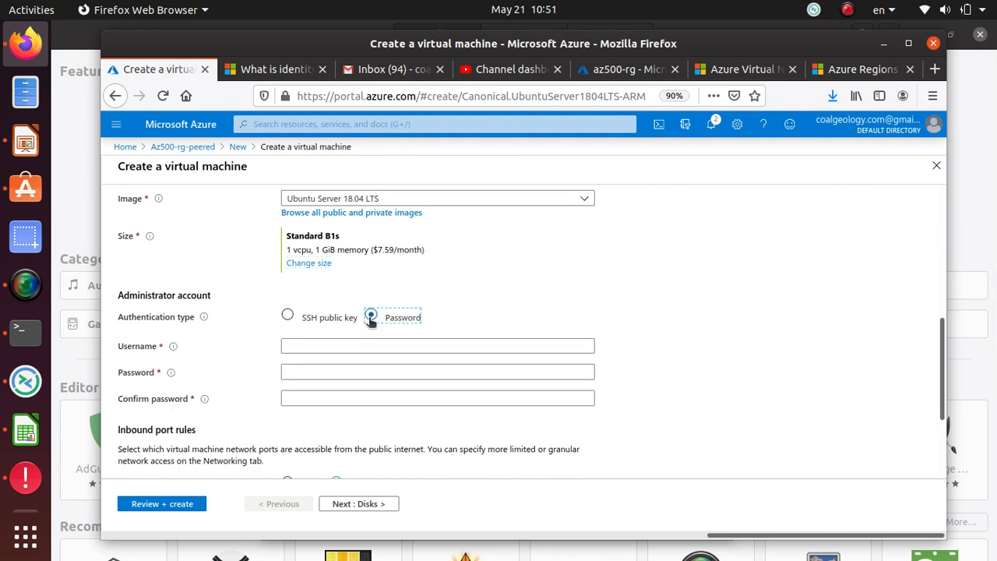
{"action": "left_click", "coordinate": [324, 347]}
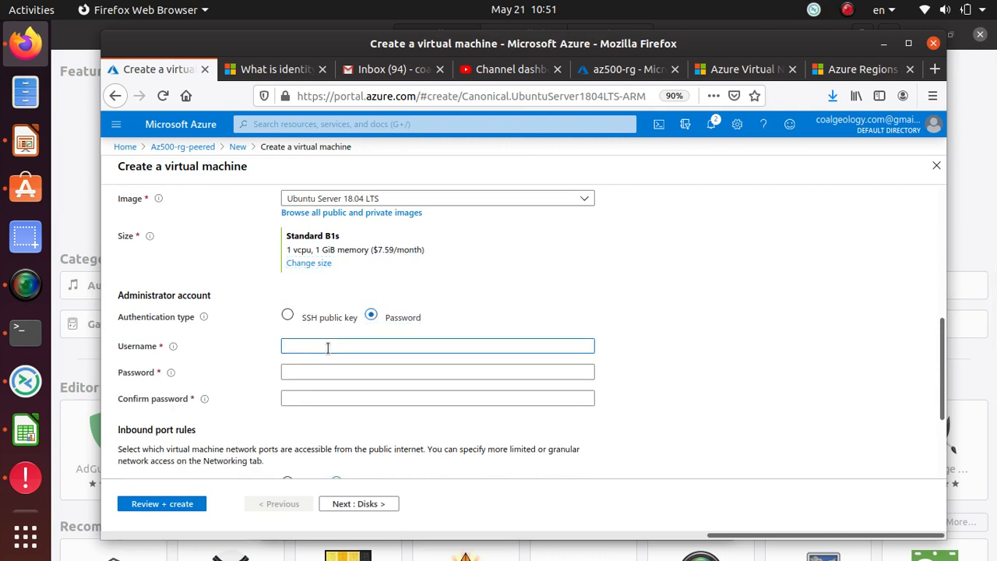
{"action": "key", "text": "Tab"}
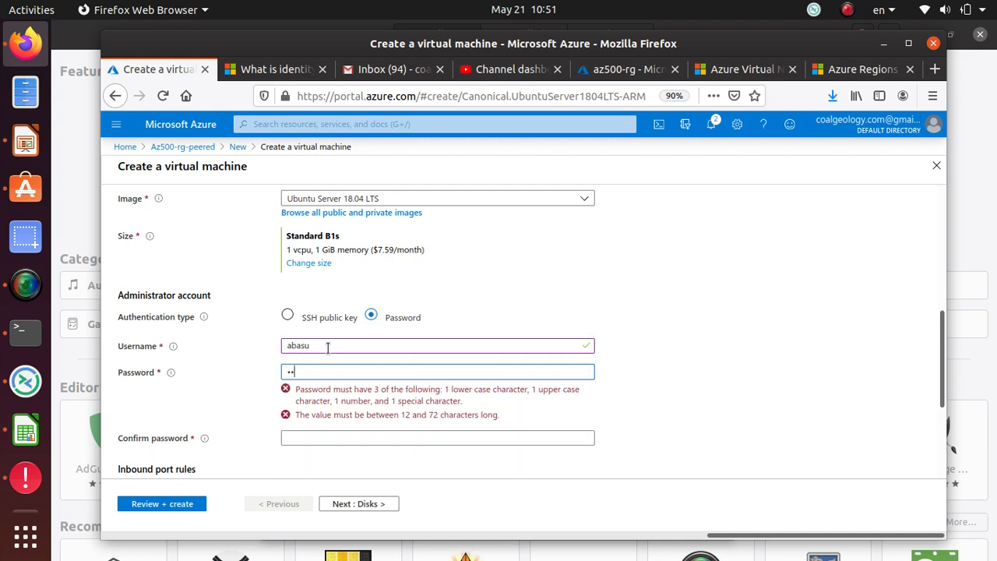
{"action": "key", "text": "BackSpace"}
{"action": "key", "text": "BackSpace"}
{"action": "type", "text": "a••"}
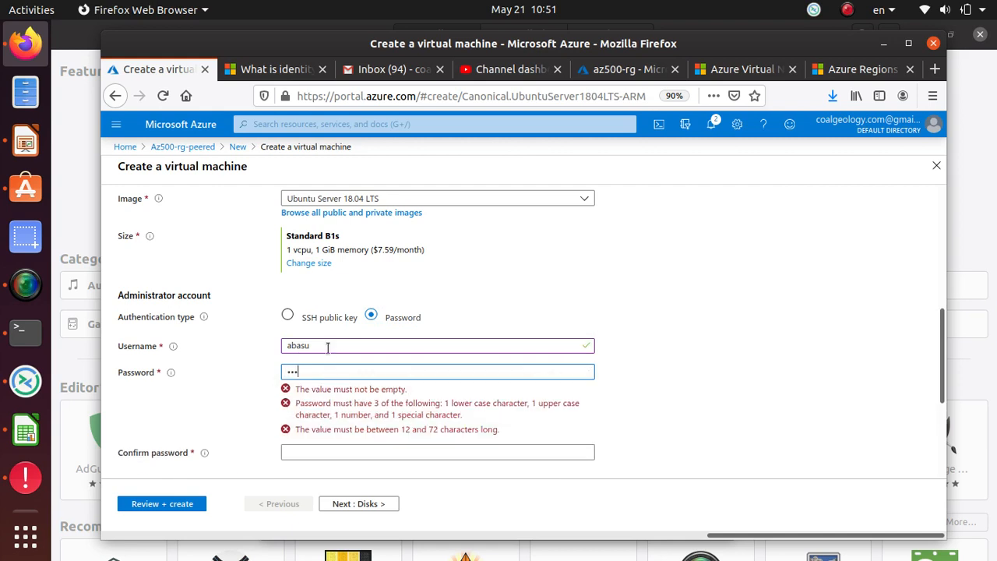
{"action": "type", "text": "•••••••••"}
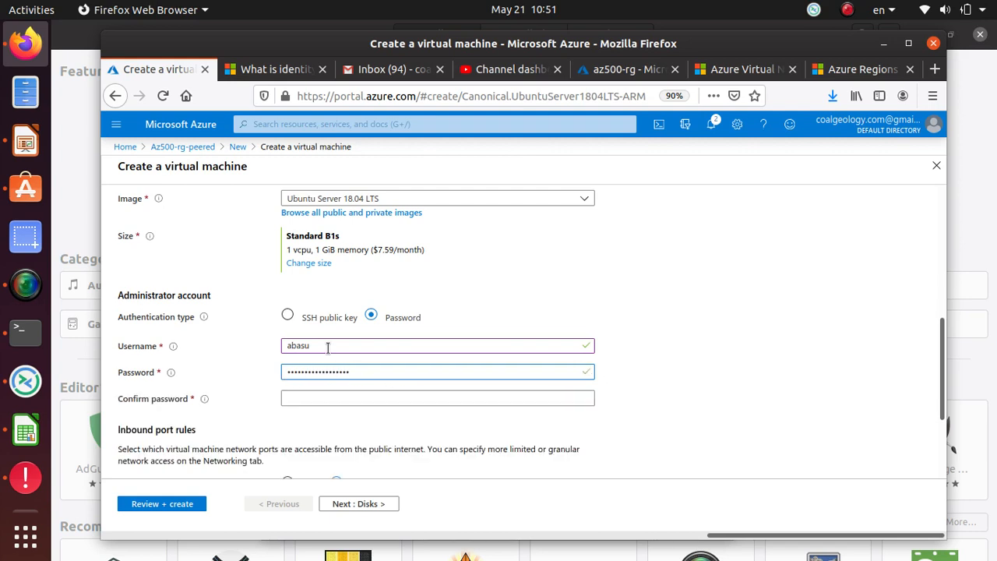
{"action": "type", "text": "•"}
{"action": "key", "text": "Tab"}
{"action": "type", "text": "•"}
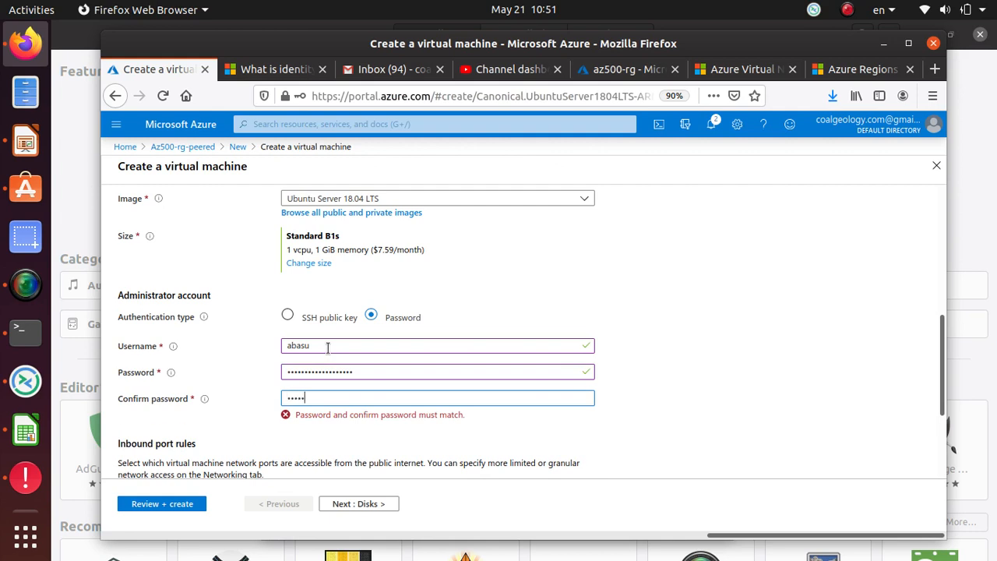
{"action": "type", "text": "••••••••"}
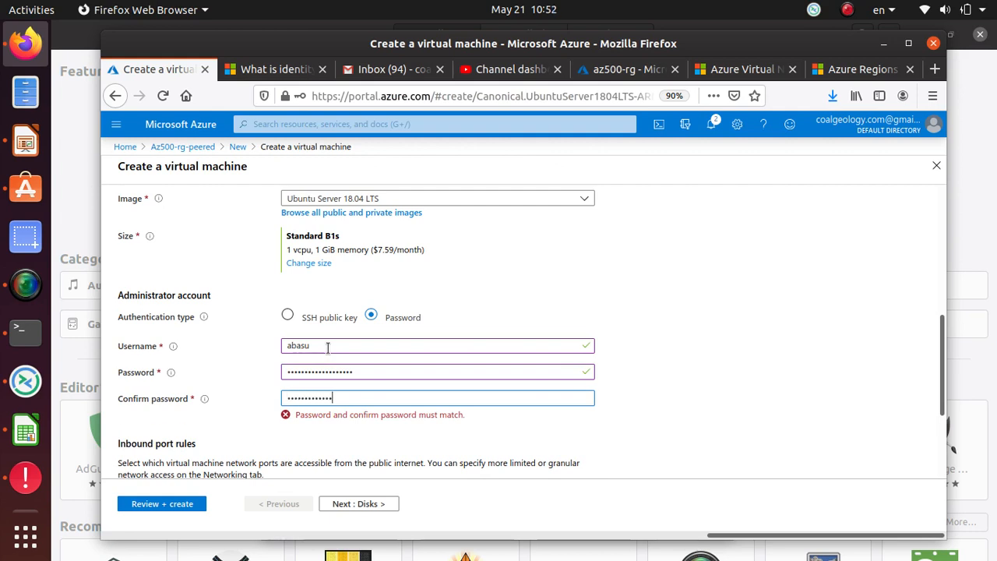
{"action": "type", "text": "•••"}
{"action": "scroll", "coordinate": [343, 343], "scroll_direction": "down", "scroll_amount": 3}
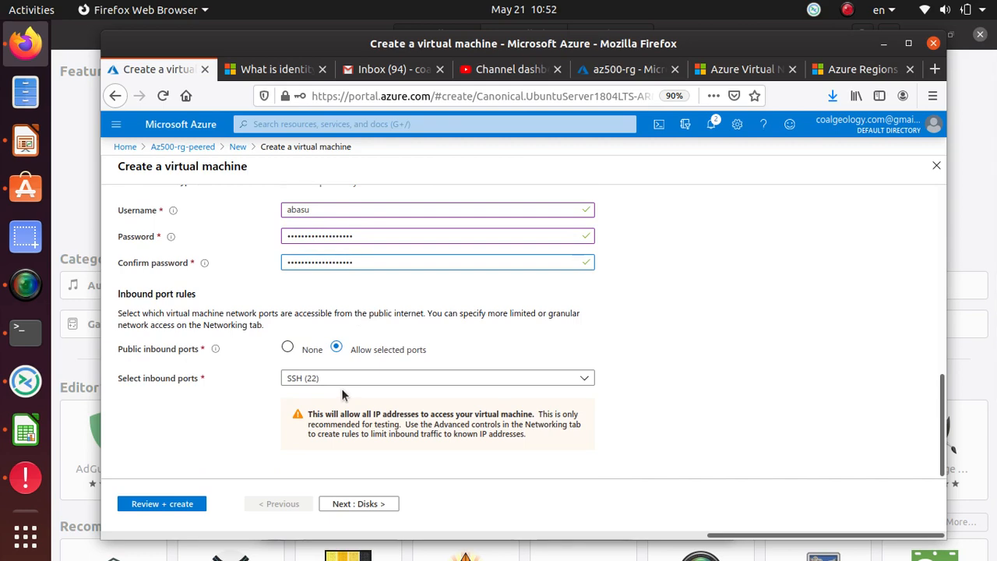
{"action": "left_click", "coordinate": [357, 506]}
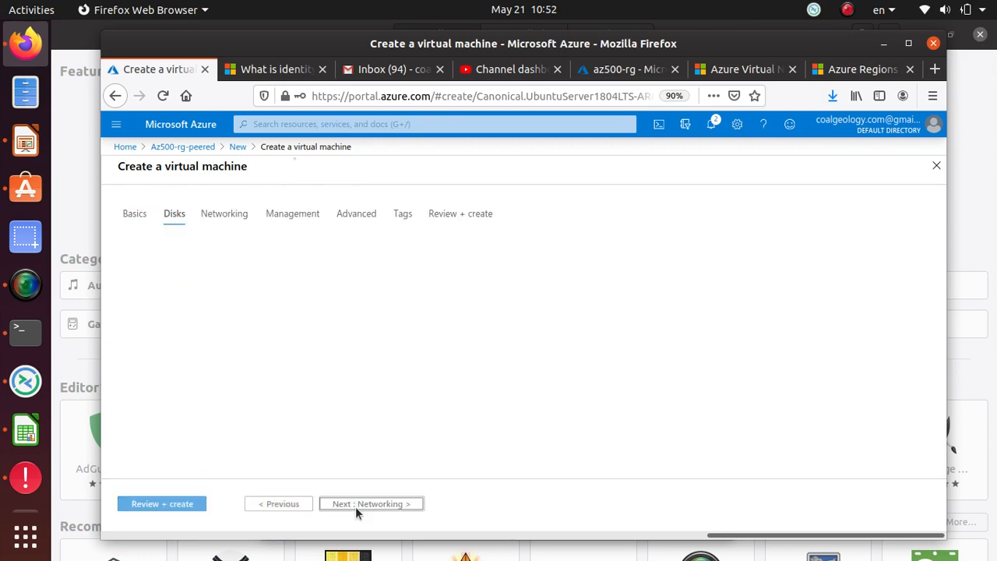
Set the OS disk type to Standard HDD and proceed to Networking
{"action": "scroll", "coordinate": [204, 305], "scroll_direction": "down", "scroll_amount": 2}
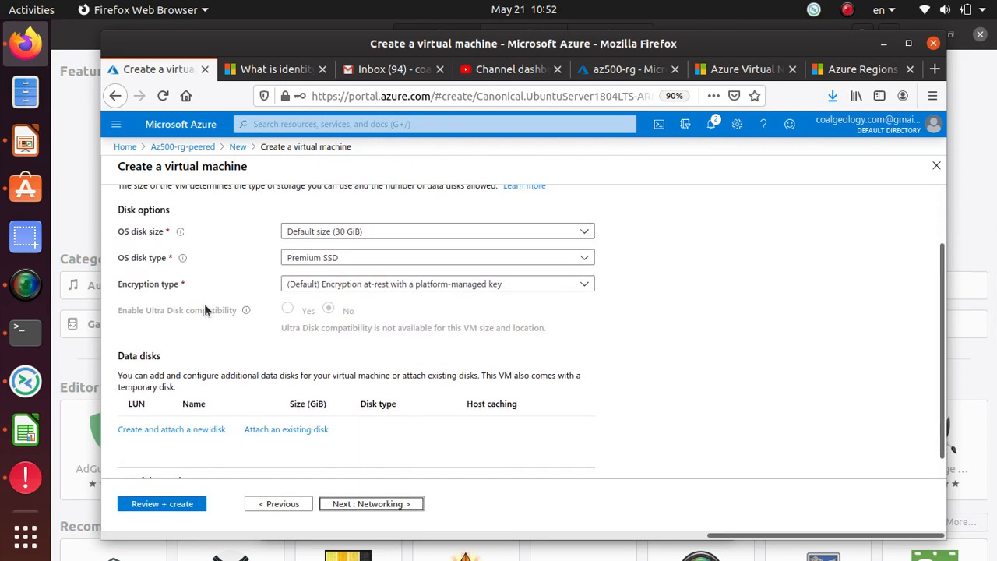
{"action": "left_click", "coordinate": [331, 254]}
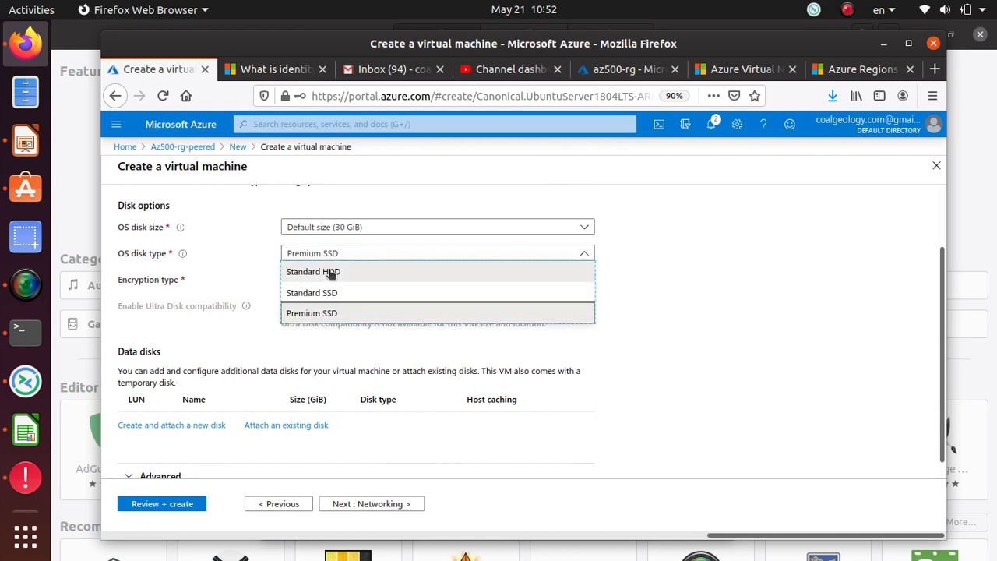
{"action": "left_click", "coordinate": [331, 271]}
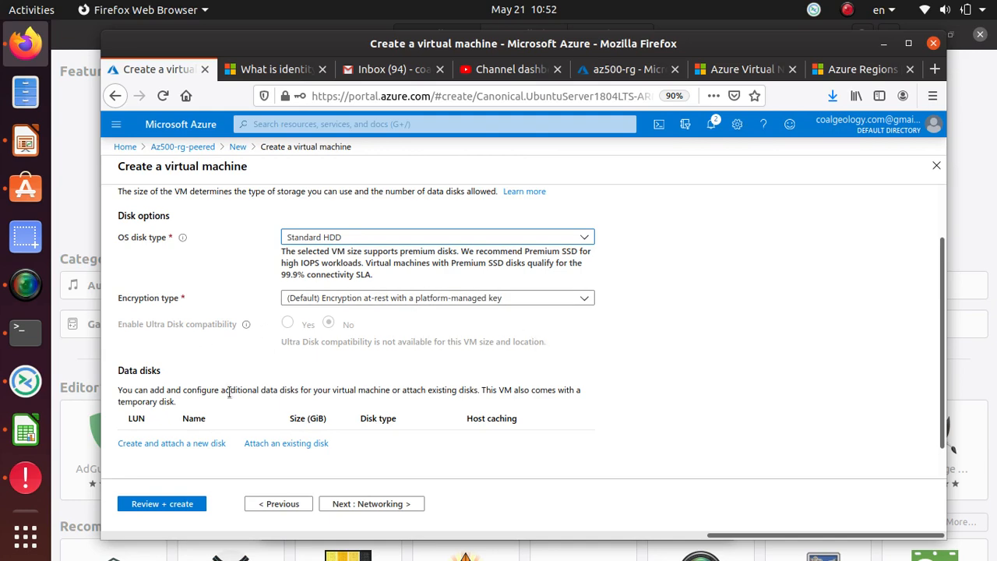
{"action": "scroll", "coordinate": [229, 393], "scroll_direction": "down", "scroll_amount": 1}
{"action": "left_click", "coordinate": [381, 504]}
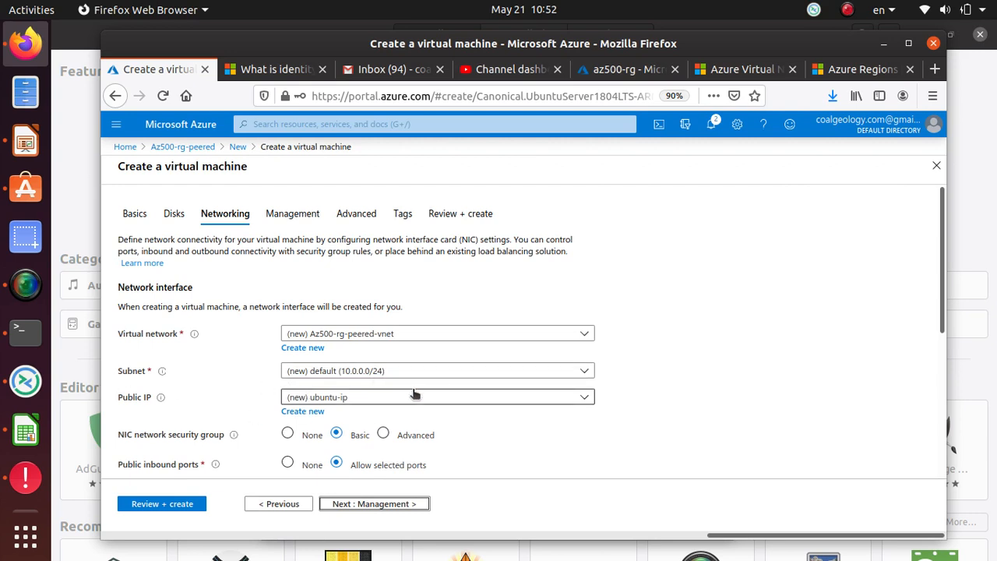
Accept the Az500-rg-peered-vnet networking defaults and switch OS guest diagnostics On
{"action": "scroll", "coordinate": [248, 383], "scroll_direction": "down", "scroll_amount": 2}
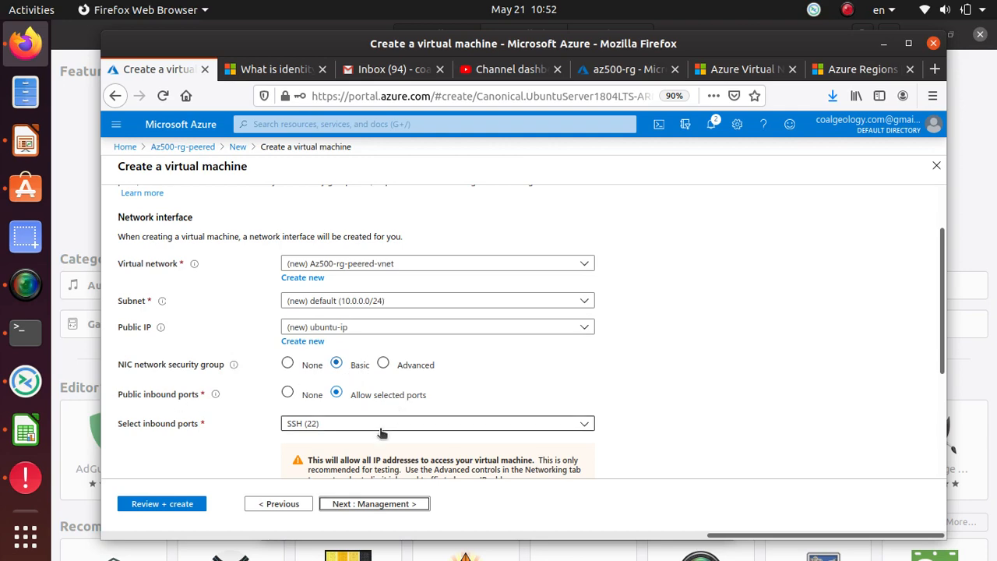
{"action": "scroll", "coordinate": [385, 420], "scroll_direction": "down", "scroll_amount": 5}
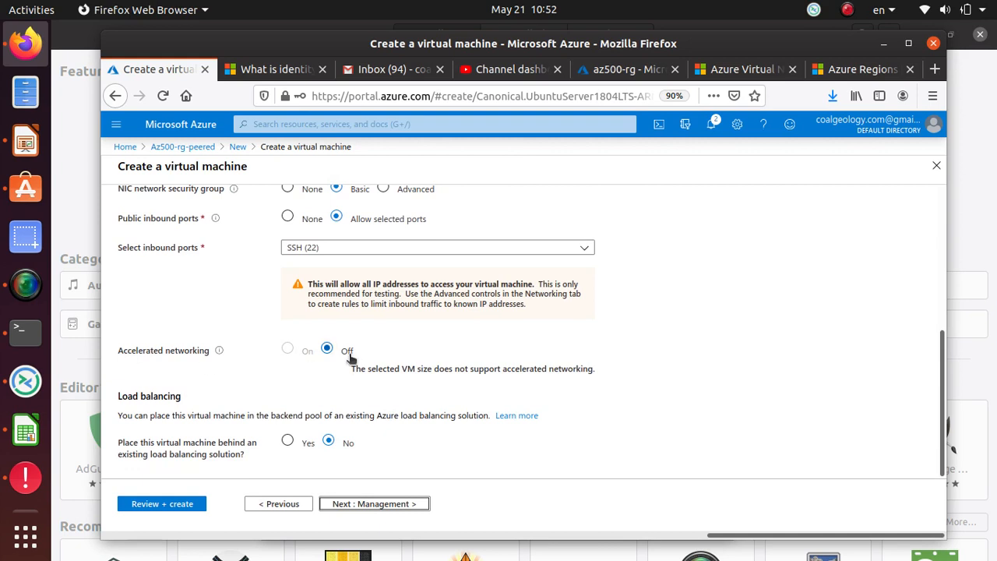
{"action": "left_click", "coordinate": [372, 507]}
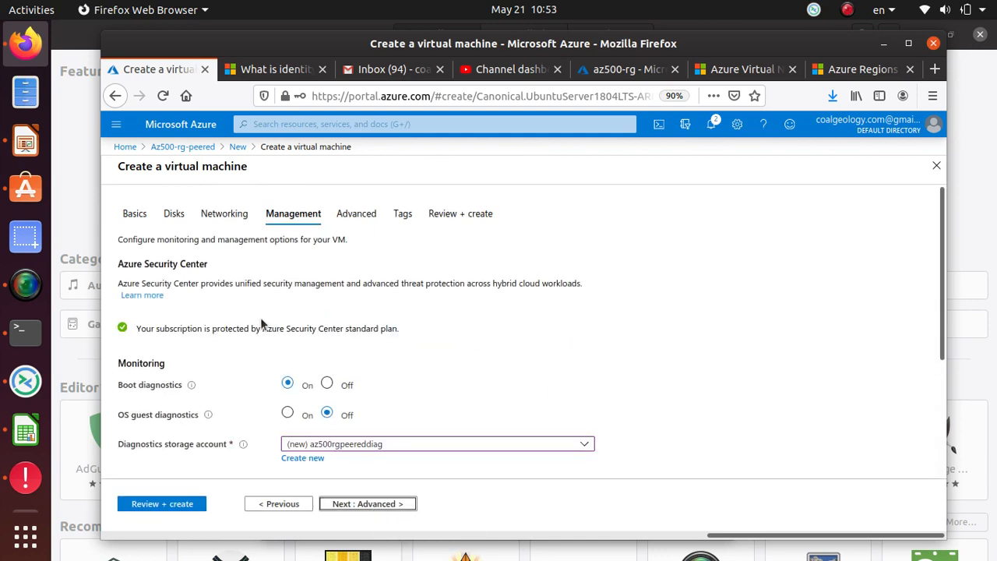
{"action": "left_click", "coordinate": [287, 413]}
Enable auto-shutdown at 7:00:00 PM in (UTC-05:00) Eastern Time (US & Canada)
{"action": "scroll", "coordinate": [460, 329], "scroll_direction": "down", "scroll_amount": 3}
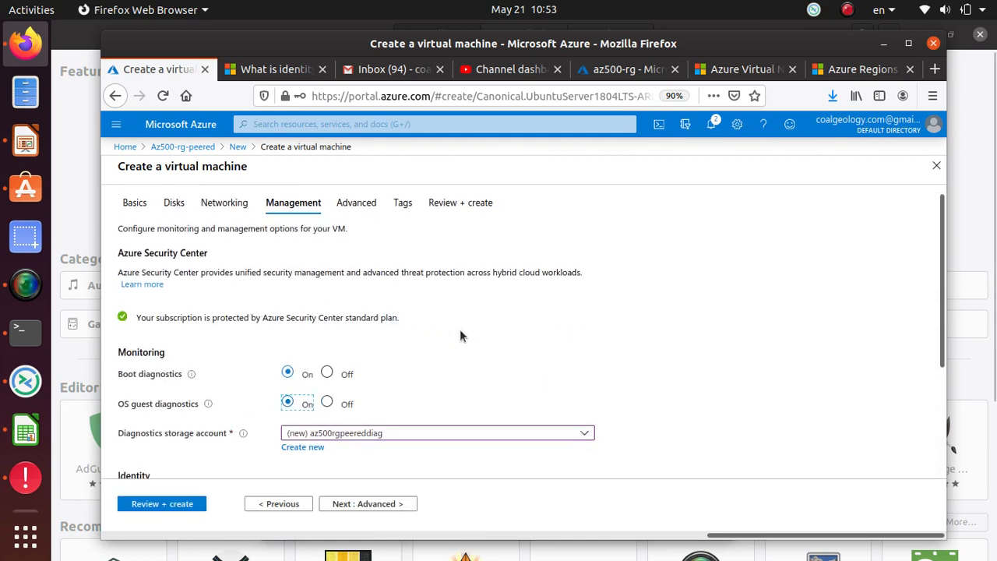
{"action": "scroll", "coordinate": [463, 336], "scroll_direction": "down", "scroll_amount": 2}
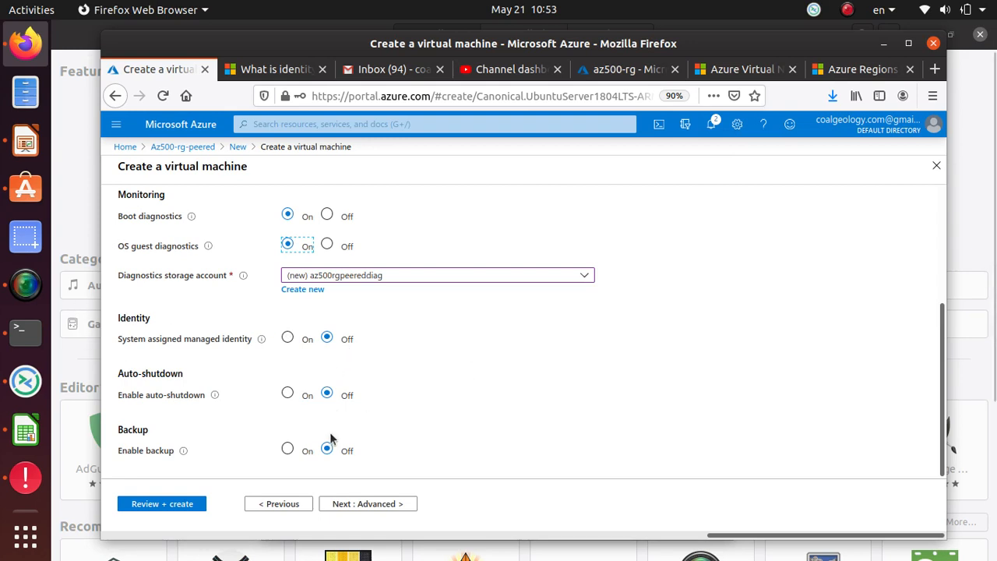
{"action": "left_click", "coordinate": [287, 394]}
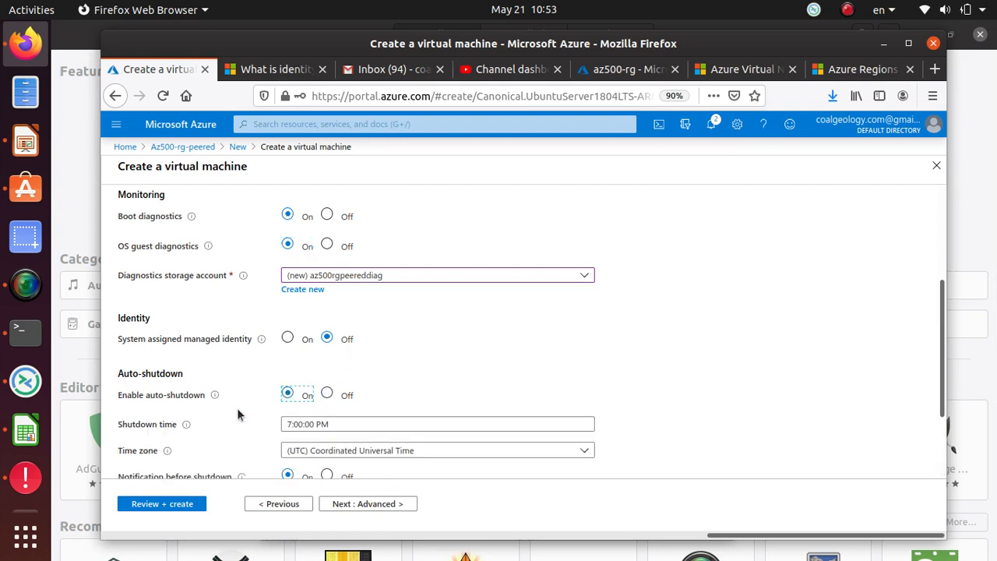
{"action": "scroll", "coordinate": [249, 405], "scroll_direction": "down", "scroll_amount": 3}
{"action": "left_click", "coordinate": [347, 317]}
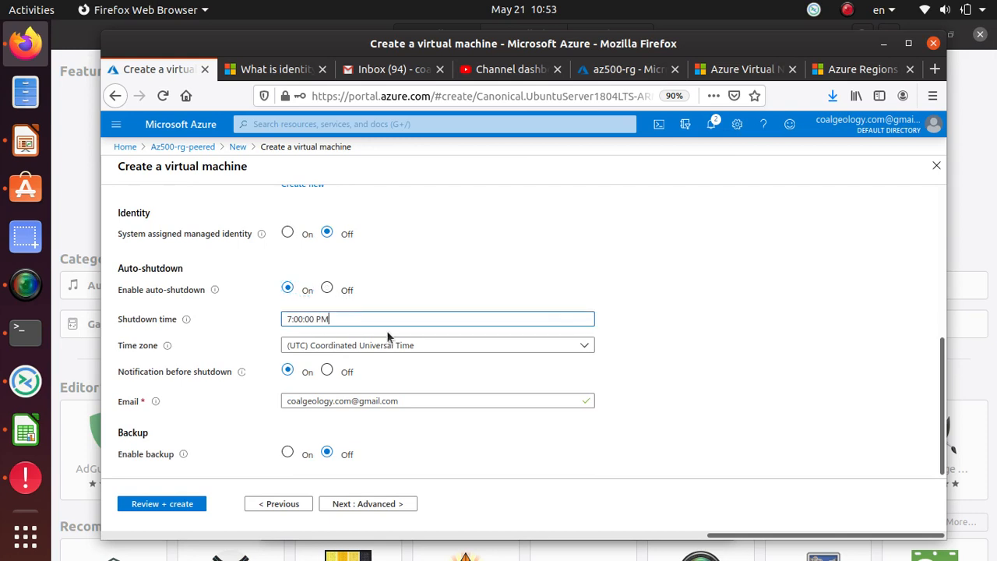
{"action": "left_click", "coordinate": [327, 347]}
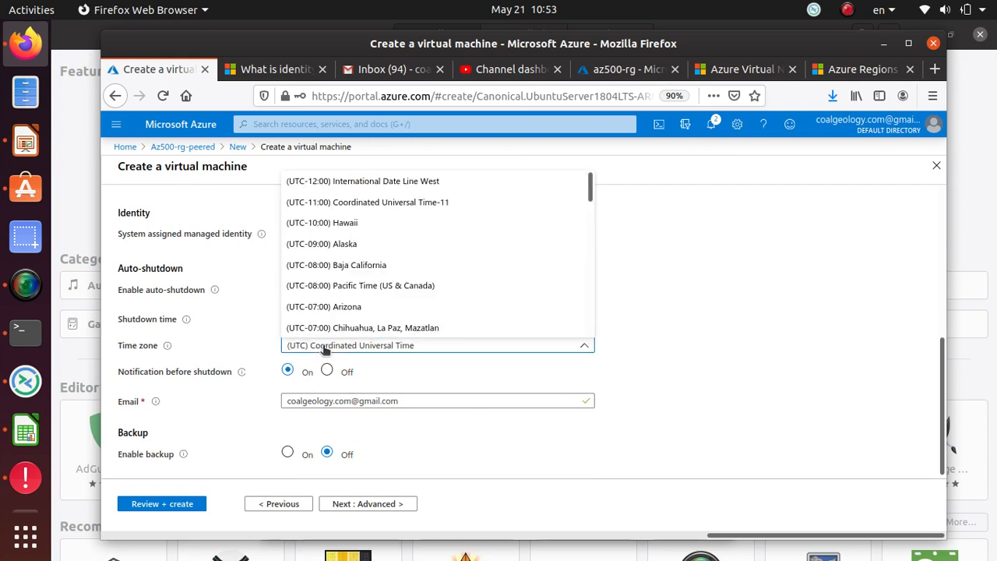
{"action": "scroll", "coordinate": [490, 269], "scroll_direction": "down", "scroll_amount": 10}
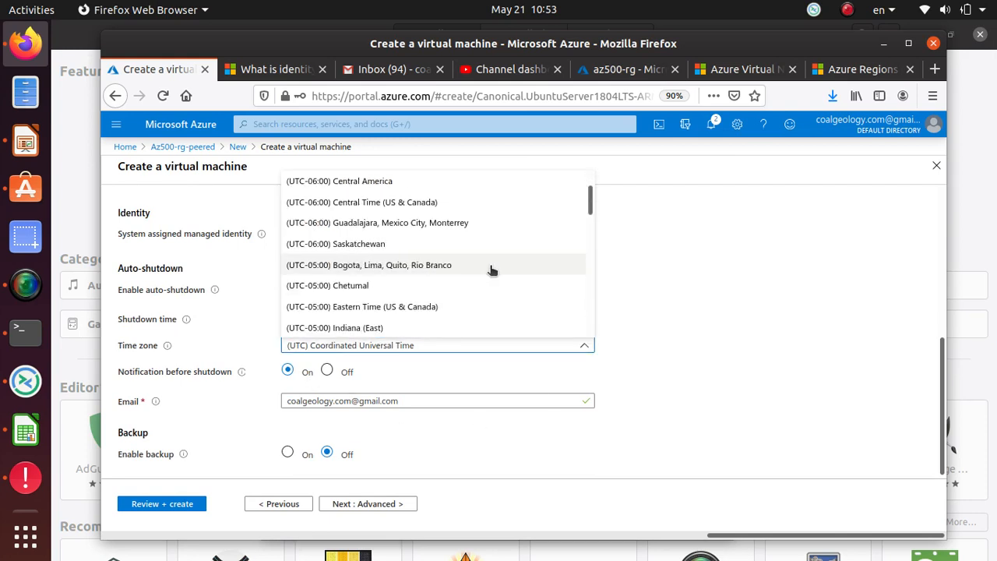
{"action": "scroll", "coordinate": [490, 269], "scroll_direction": "down", "scroll_amount": 10}
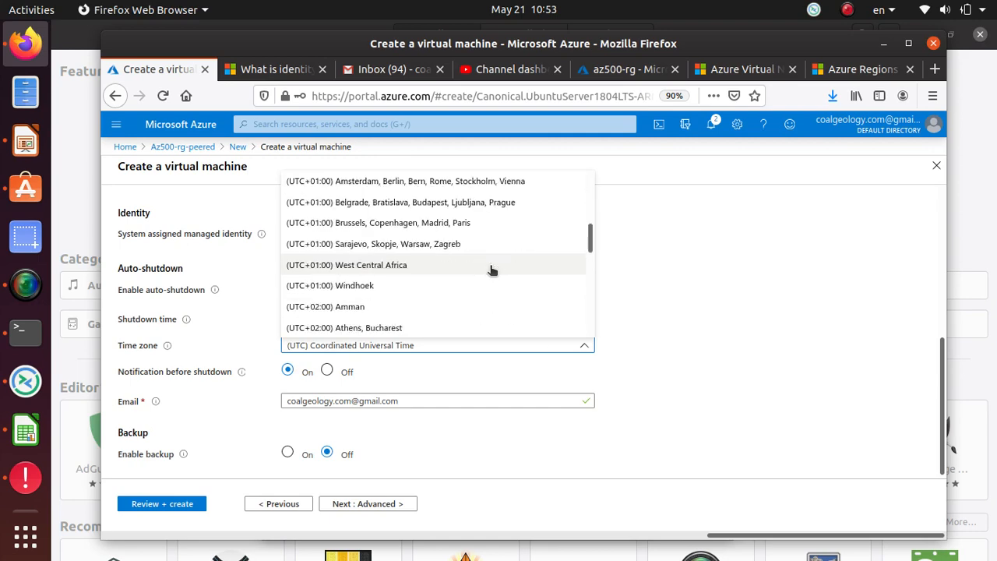
{"action": "scroll", "coordinate": [491, 270], "scroll_direction": "down", "scroll_amount": 4}
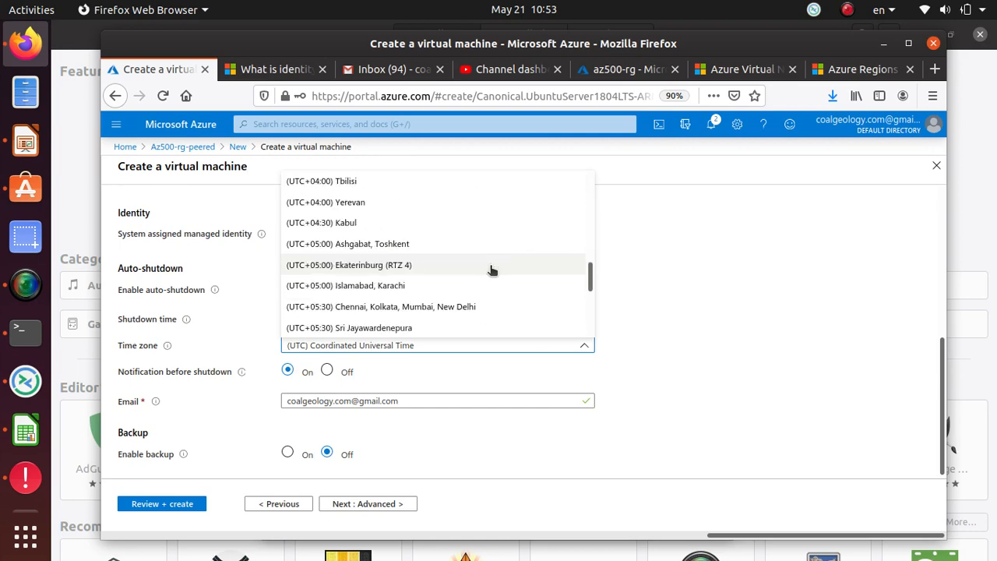
{"action": "scroll", "coordinate": [491, 270], "scroll_direction": "up", "scroll_amount": 6}
{"action": "scroll", "coordinate": [490, 268], "scroll_direction": "up", "scroll_amount": 15}
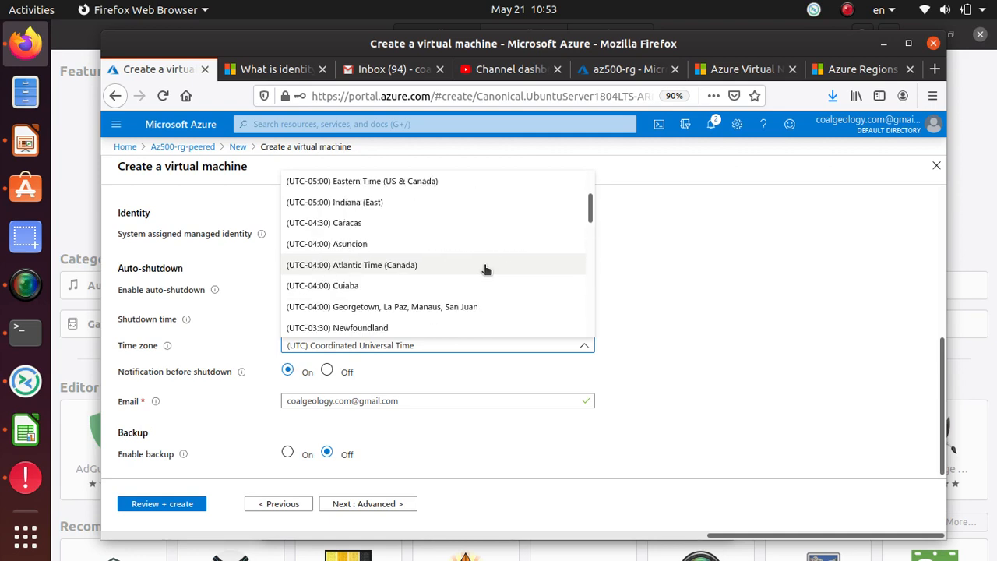
{"action": "left_click", "coordinate": [444, 182]}
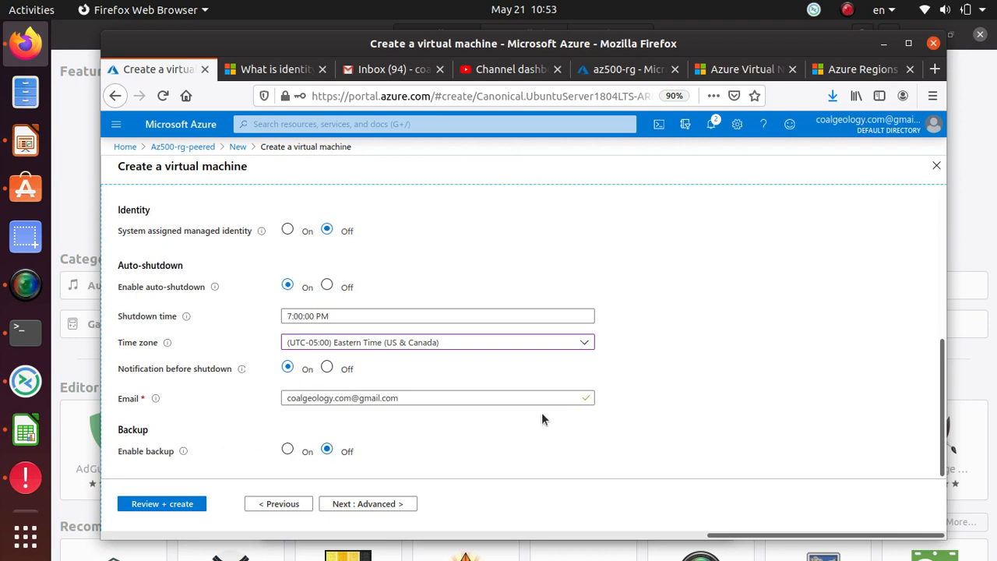
Pass through Advanced, keeping VM generation Gen 1, to reach the empty Tags step
{"action": "left_click", "coordinate": [377, 502]}
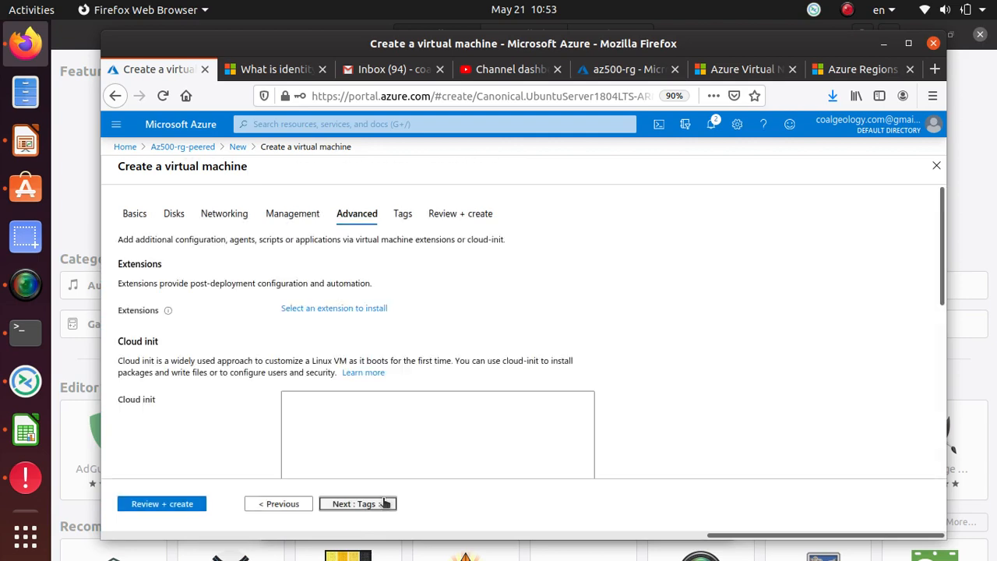
{"action": "scroll", "coordinate": [514, 358], "scroll_direction": "down", "scroll_amount": 3}
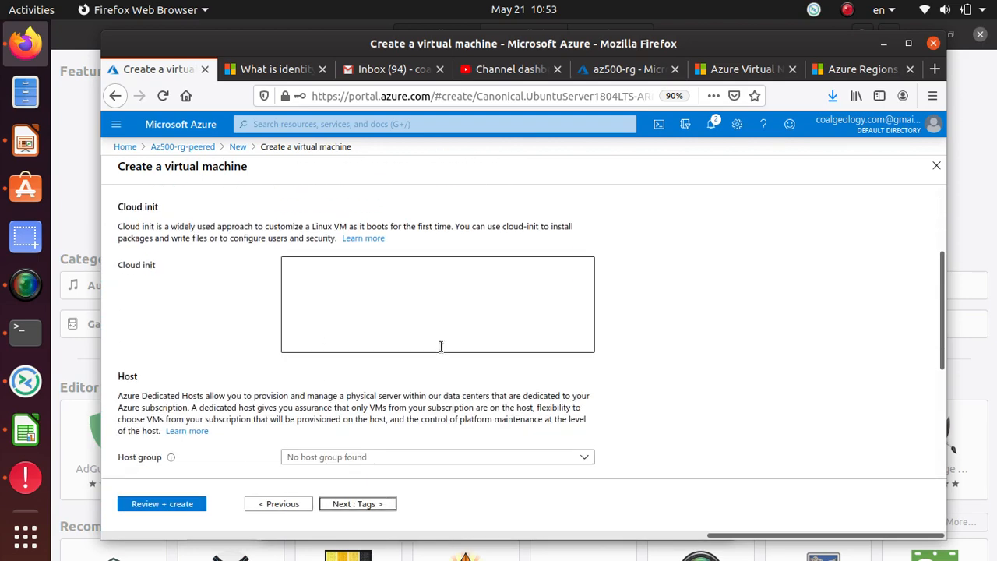
{"action": "scroll", "coordinate": [209, 343], "scroll_direction": "down", "scroll_amount": 5}
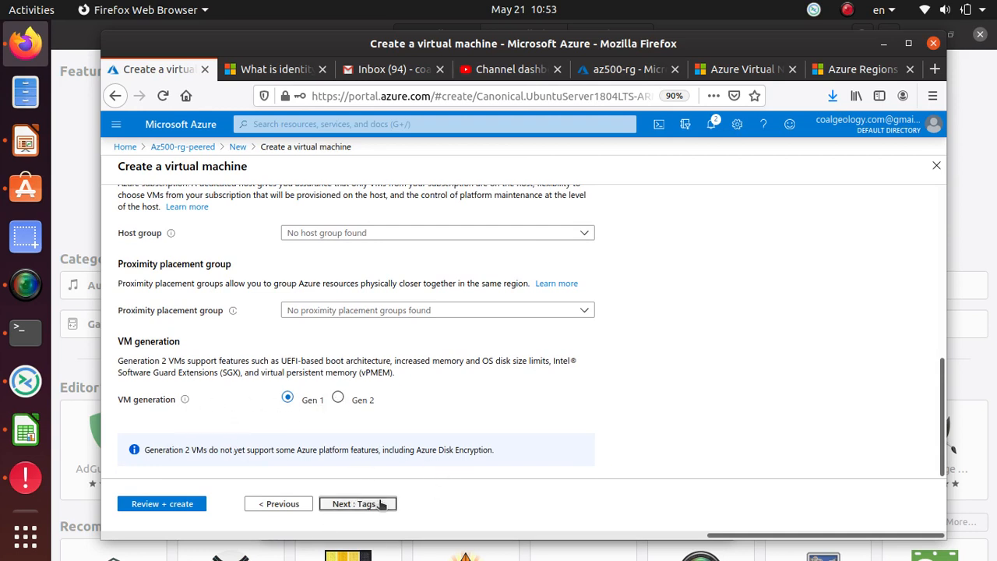
{"action": "left_click_drag", "start_coordinate": [139, 450], "coordinate": [489, 450]}
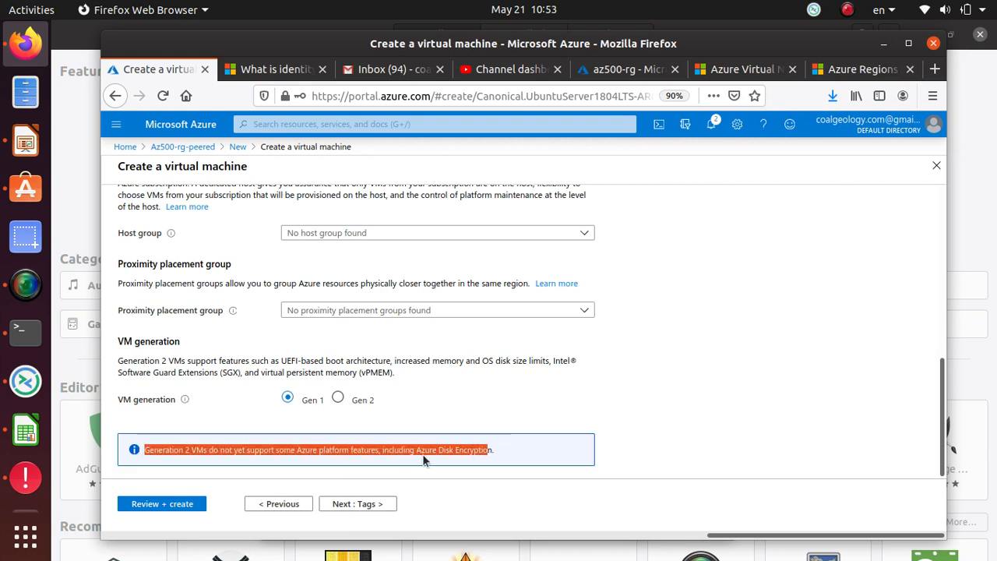
{"action": "left_click", "coordinate": [369, 498]}
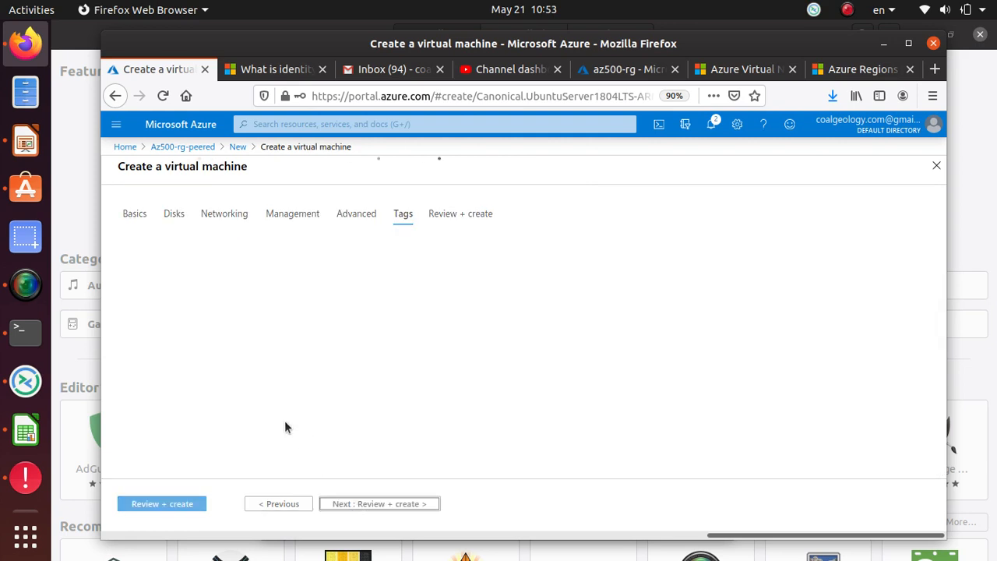
Review the validated summary (Standard B1s, 0.0104 USD/hr) and submit the ubuntu VM creation
{"action": "left_click", "coordinate": [373, 505]}
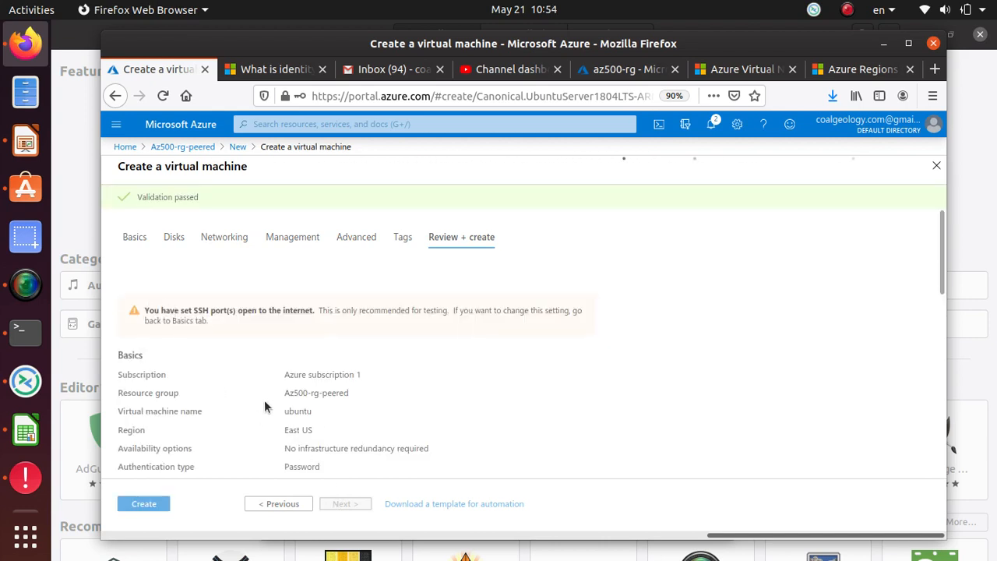
{"action": "scroll", "coordinate": [320, 428], "scroll_direction": "down", "scroll_amount": 1}
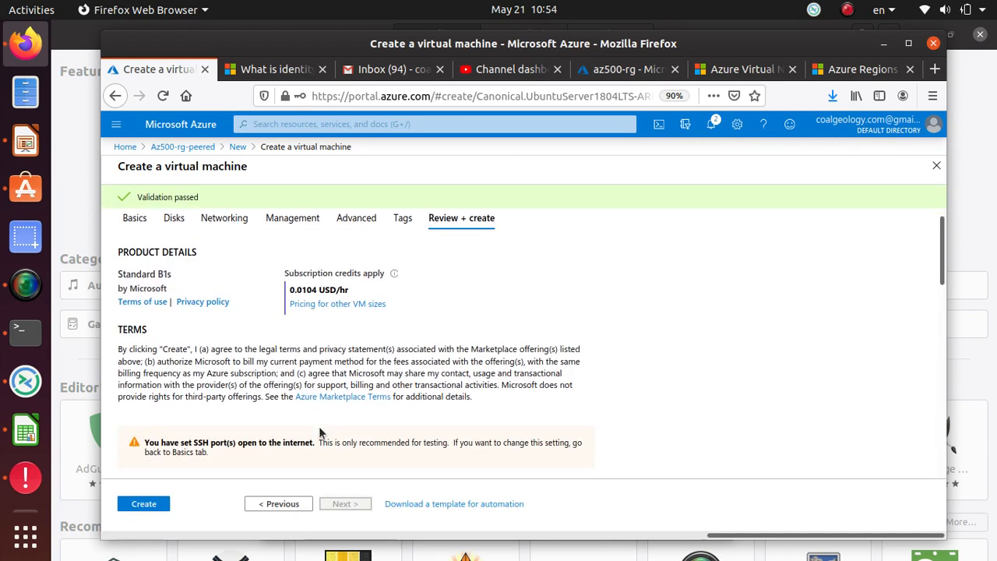
{"action": "scroll", "coordinate": [318, 426], "scroll_direction": "down", "scroll_amount": 2}
{"action": "scroll", "coordinate": [315, 309], "scroll_direction": "up", "scroll_amount": 2}
{"action": "left_click_drag", "start_coordinate": [290, 273], "coordinate": [332, 272]}
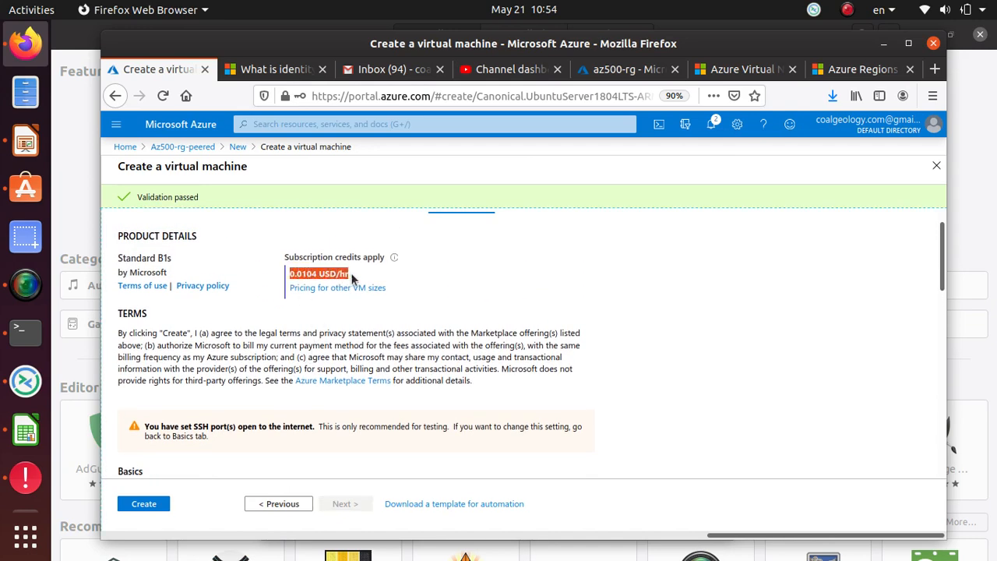
{"action": "scroll", "coordinate": [412, 366], "scroll_direction": "down", "scroll_amount": 5}
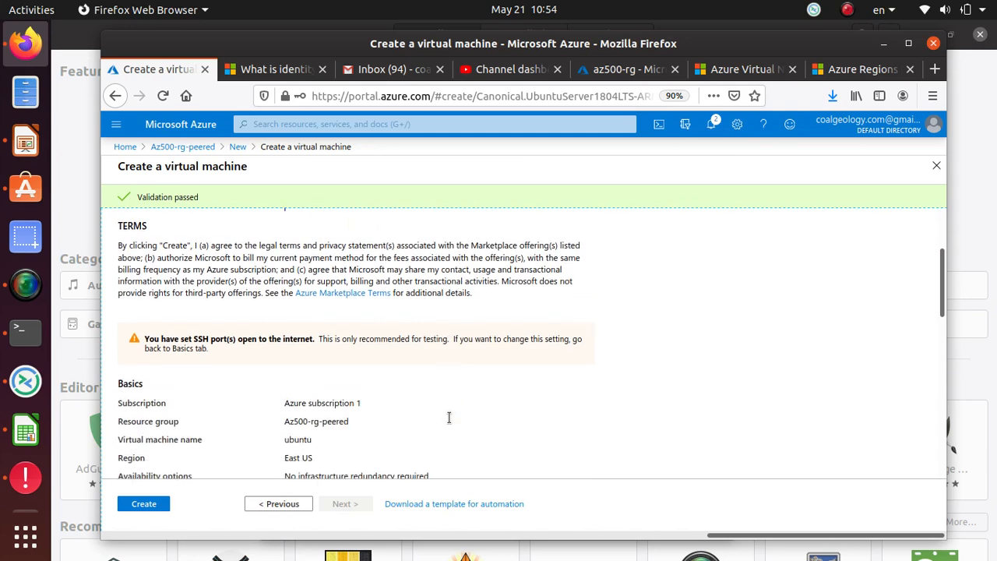
{"action": "scroll", "coordinate": [448, 416], "scroll_direction": "down", "scroll_amount": 10}
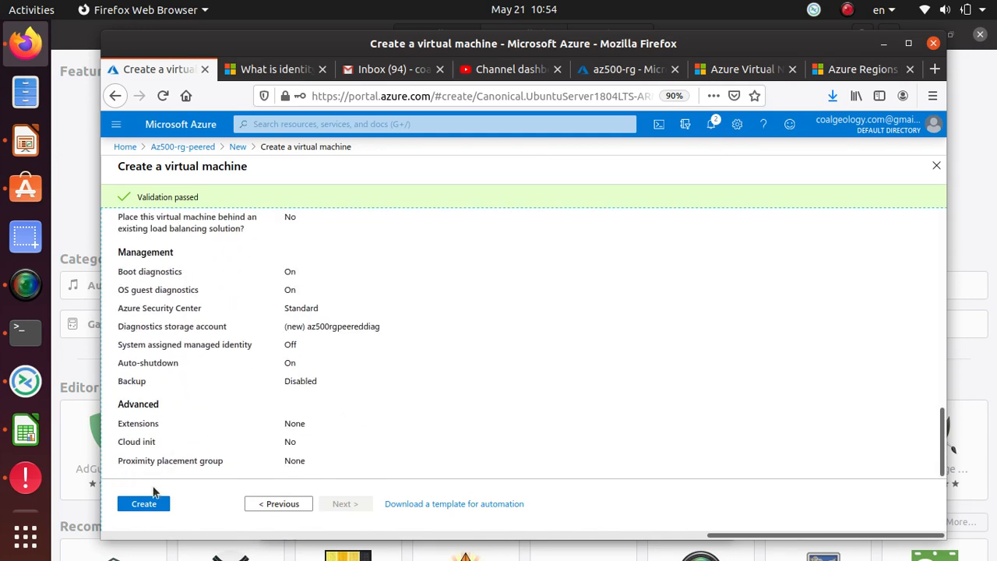
{"action": "left_click", "coordinate": [142, 503]}
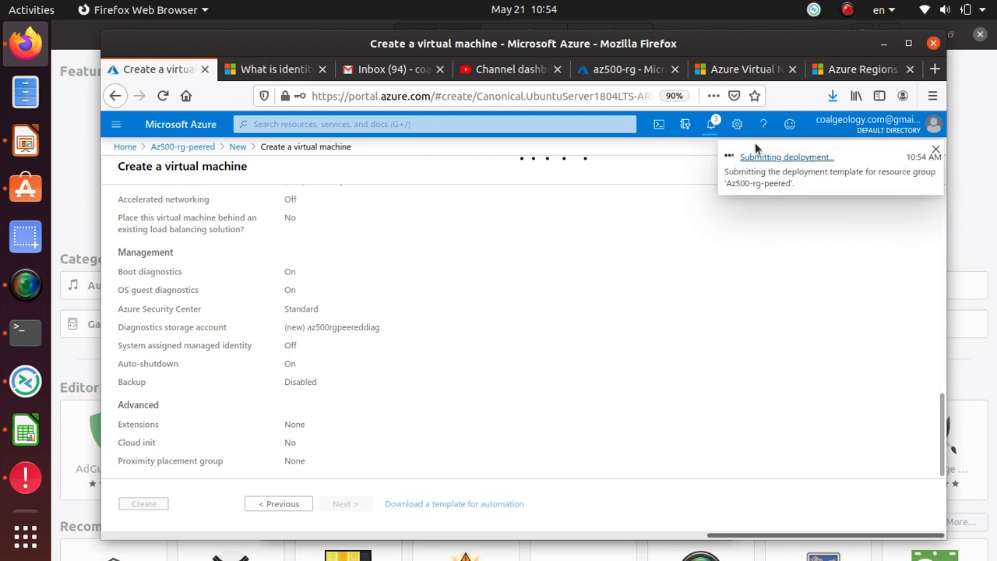
Follow the deployment to completion and go to the running ubuntu VM (private IP 10.0.0.4)
{"action": "left_click", "coordinate": [757, 186]}
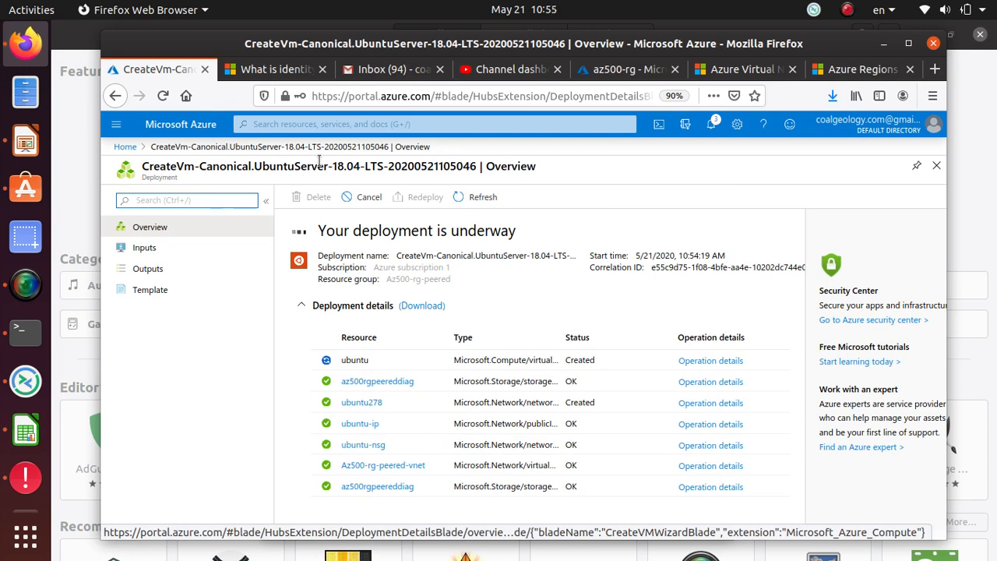
{"action": "left_click", "coordinate": [32, 294]}
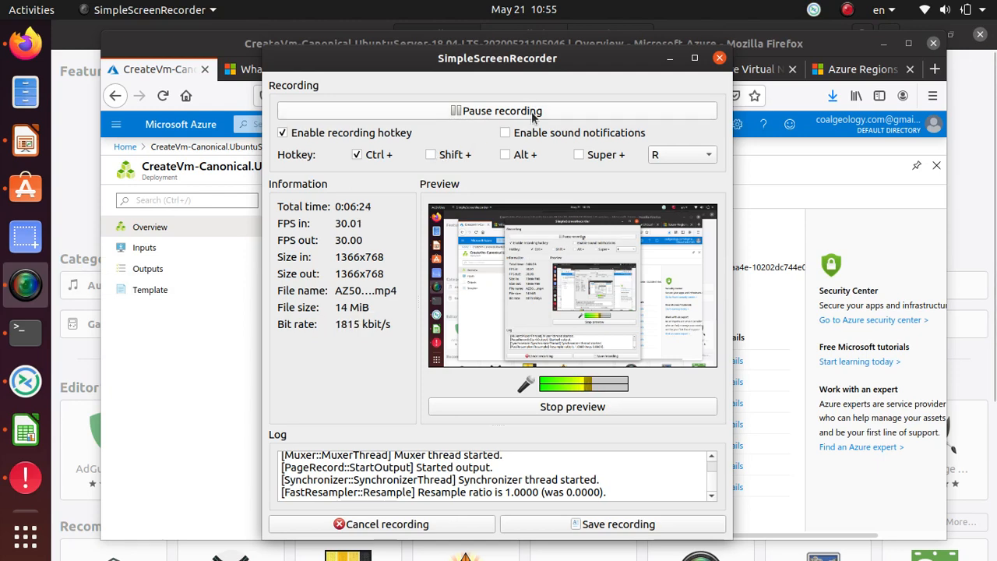
{"action": "left_click", "coordinate": [533, 111]}
{"action": "key", "text": "ctrl+r"}
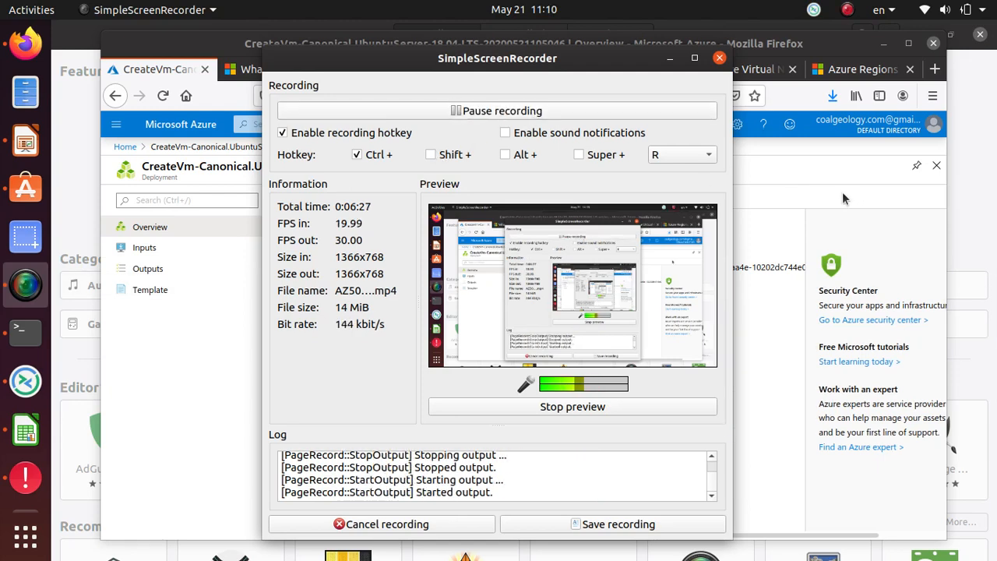
{"action": "left_click", "coordinate": [852, 197]}
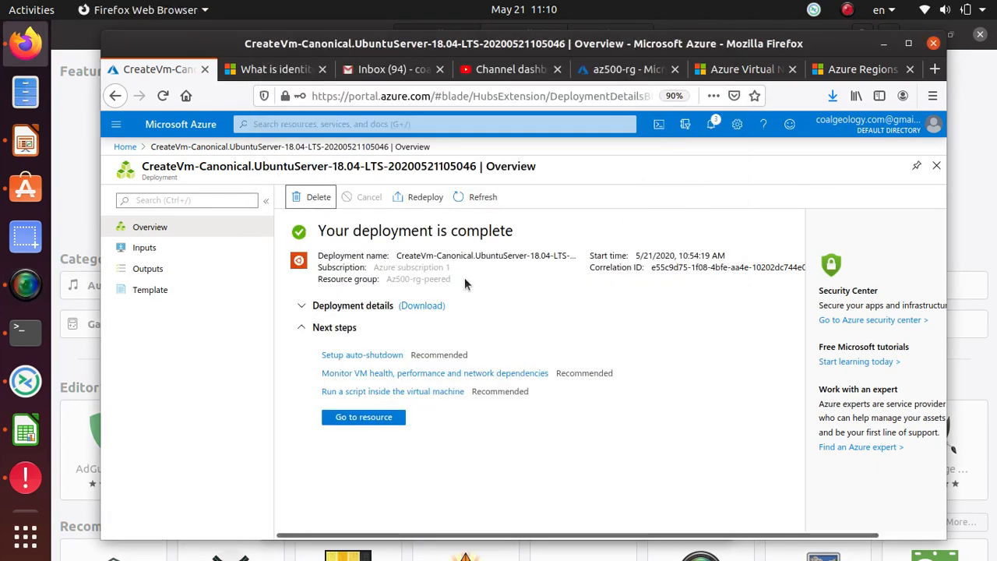
{"action": "left_click", "coordinate": [384, 425]}
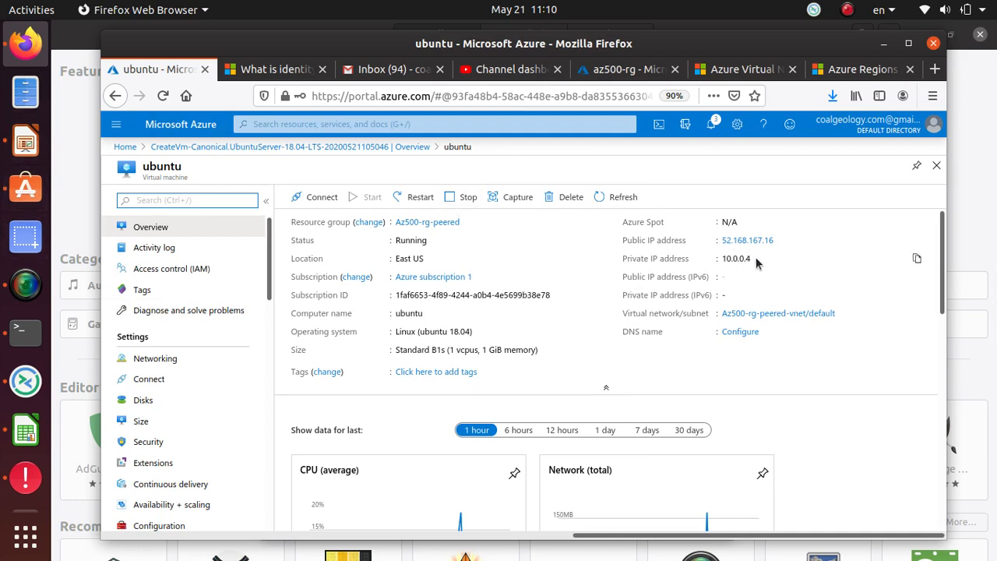
Copy the ubuntu VM's public IP address 52.168.167.16 from its overview
{"action": "left_click_drag", "start_coordinate": [755, 257], "coordinate": [621, 242]}
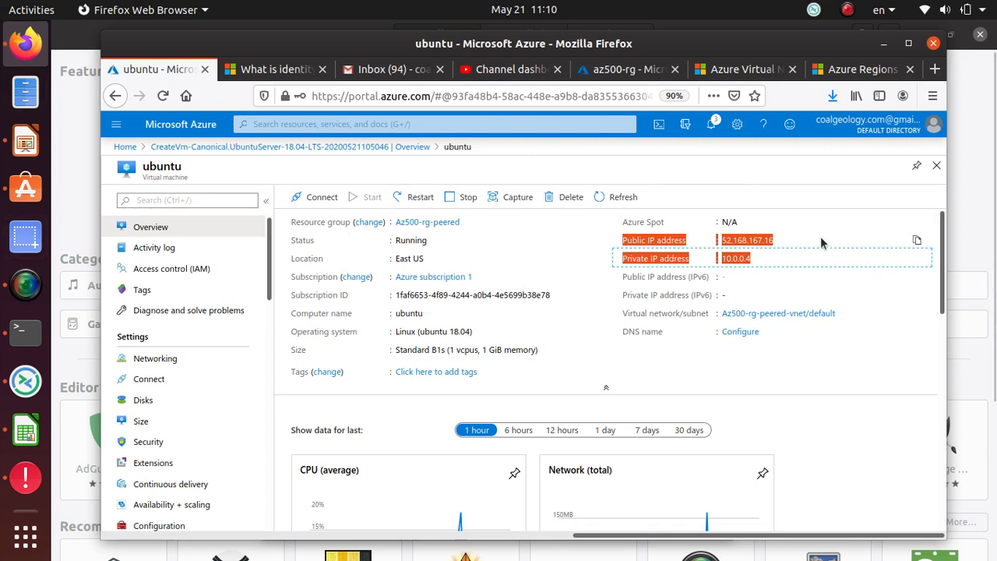
{"action": "left_click", "coordinate": [760, 244]}
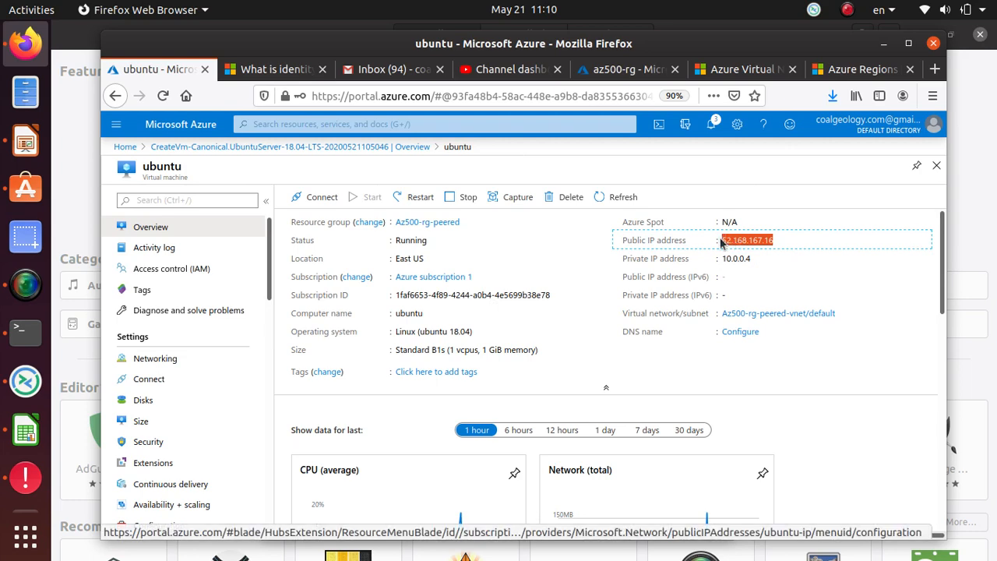
{"action": "right_click", "coordinate": [732, 243]}
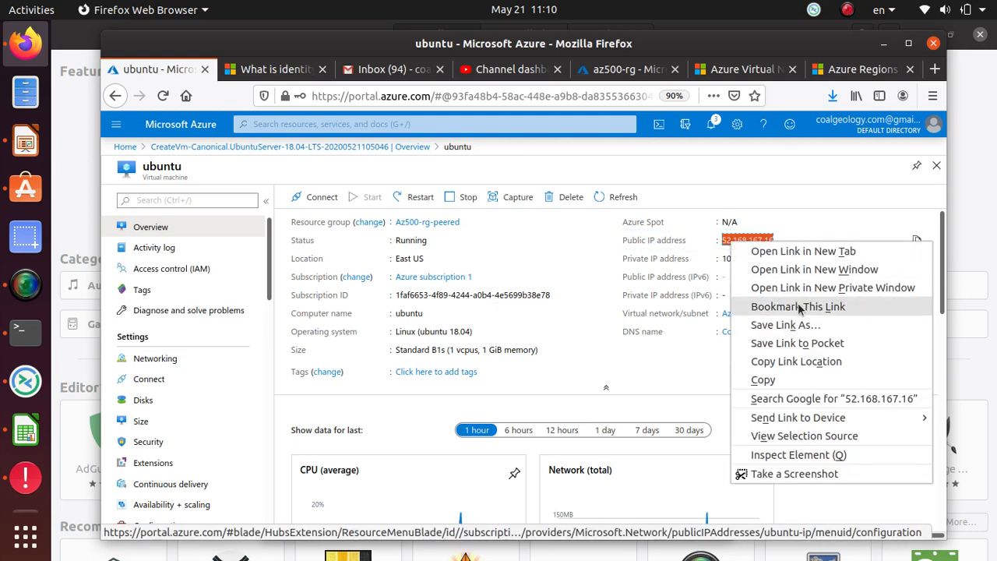
{"action": "left_click", "coordinate": [787, 380]}
SSH into the ubuntu VM at 52.168.167.16, accepting the host key and entering the password
{"action": "left_click", "coordinate": [25, 331]}
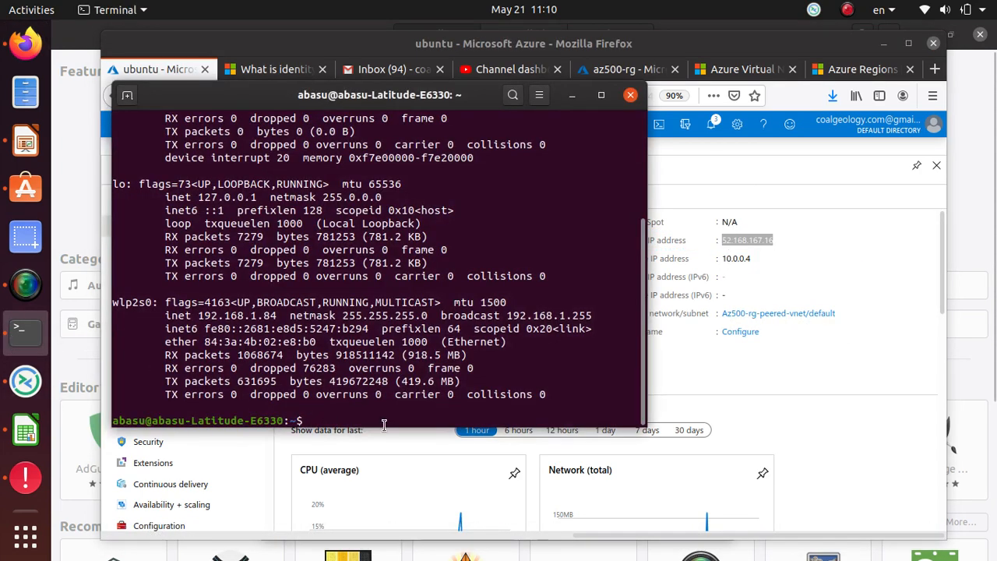
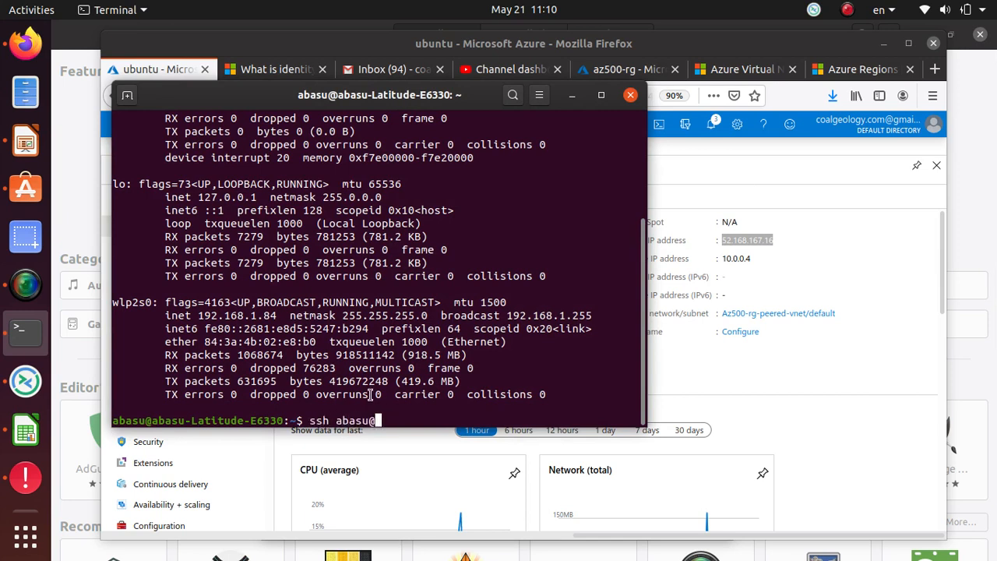
{"action": "right_click", "coordinate": [447, 399]}
{"action": "left_click", "coordinate": [510, 304]}
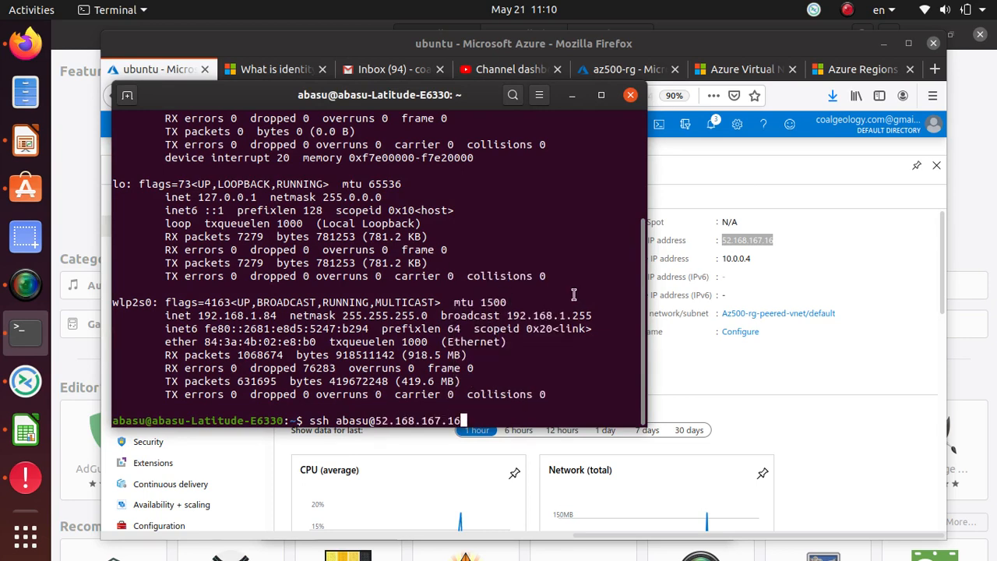
{"action": "key", "text": "Return"}
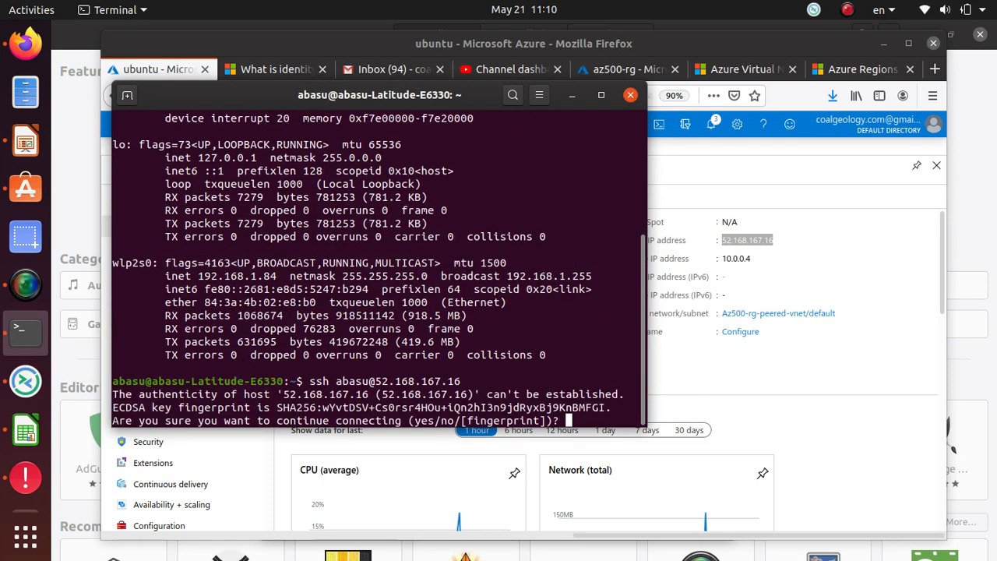
{"action": "type", "text": "yes"}
{"action": "key", "text": "Return"}
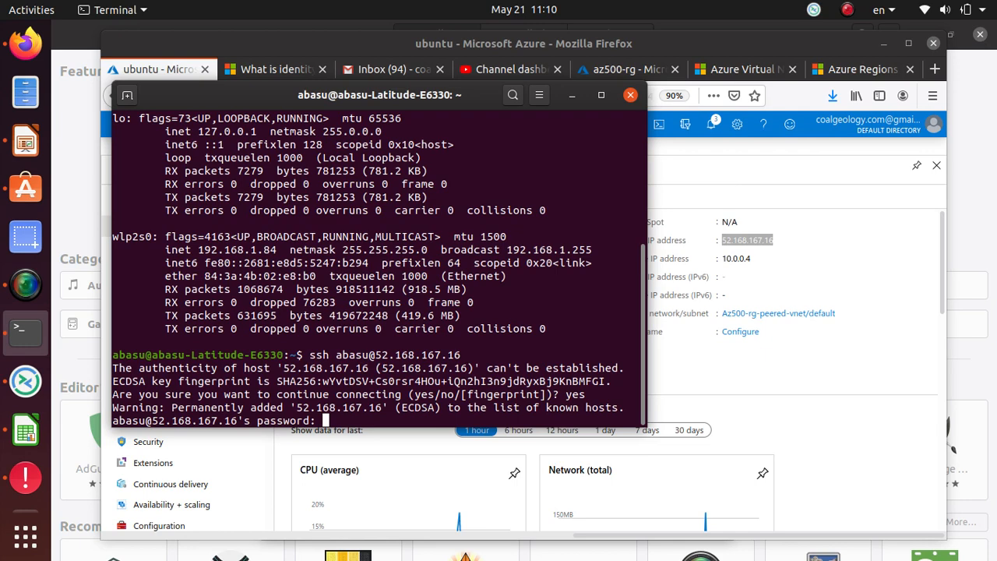
{"action": "key", "text": "Return"}
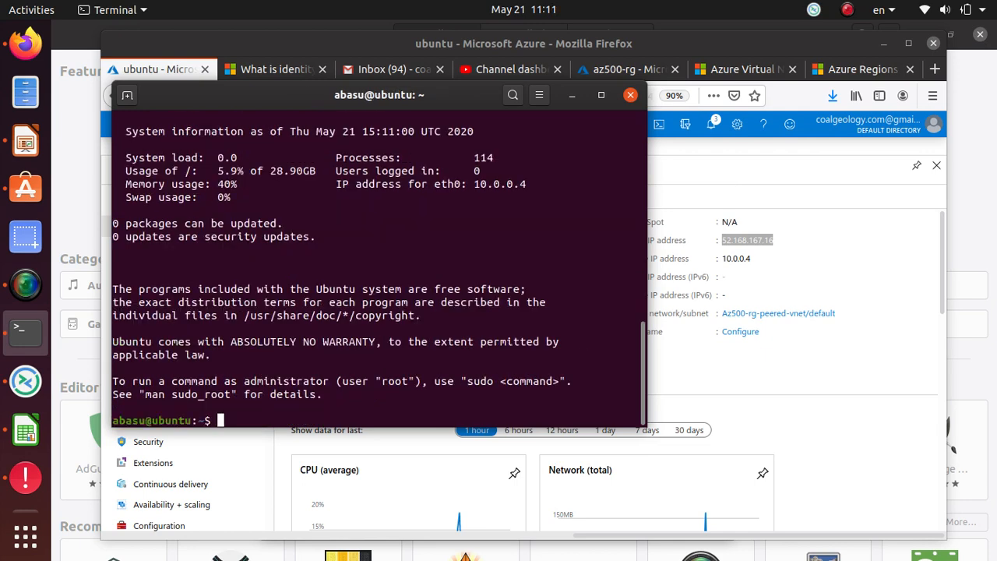
List the VM's home directory, then ping google.com and get 0% packet loss
{"action": "type", "text": "ls"}
{"action": "key", "text": "Return"}
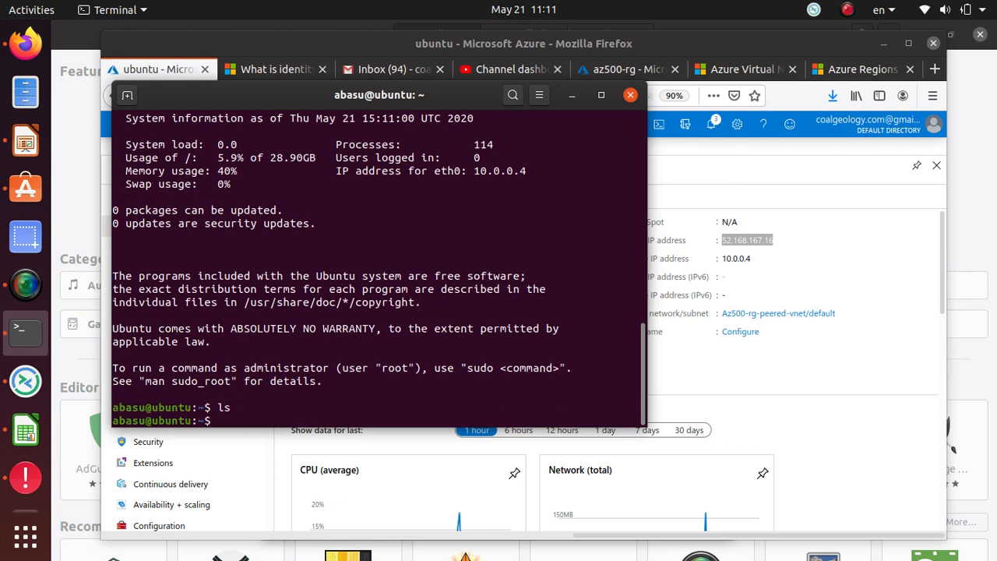
{"action": "type", "text": "ping google.com"}
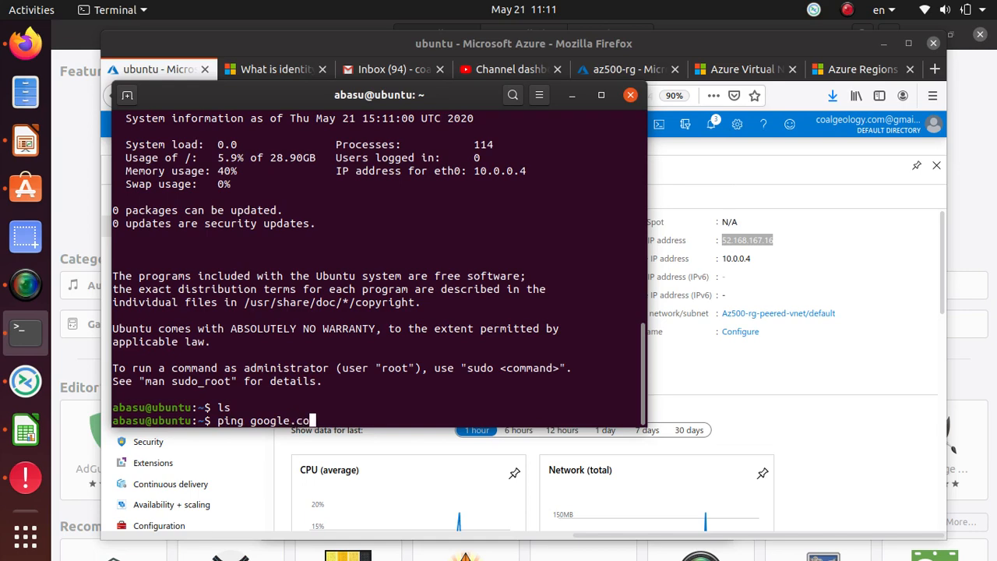
{"action": "key", "text": "Return"}
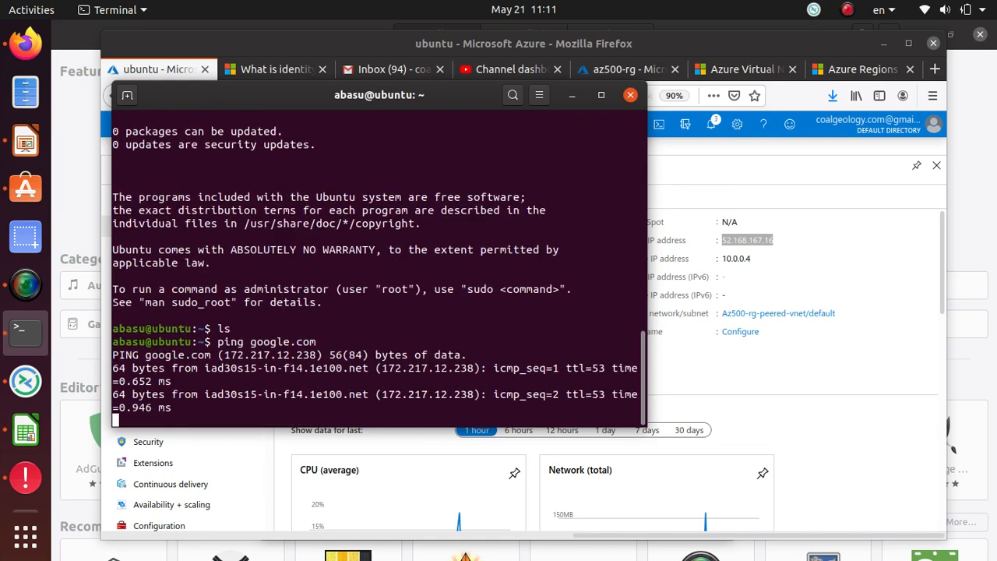
{"action": "key", "text": "ctrl+c"}
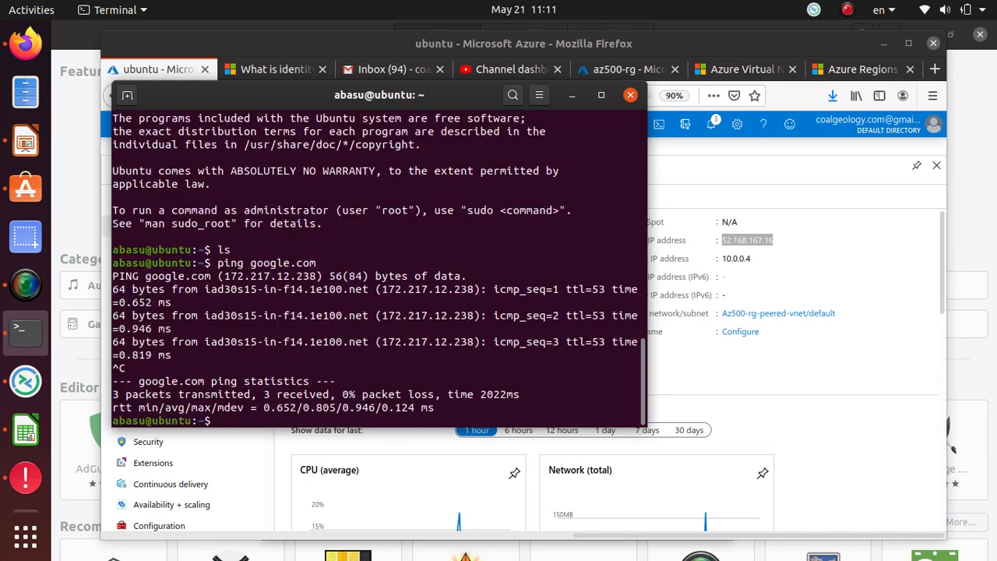
Go via Home and Recent resources to the az500vm overview (public IP 13.82.182.59)
{"action": "left_click", "coordinate": [775, 173]}
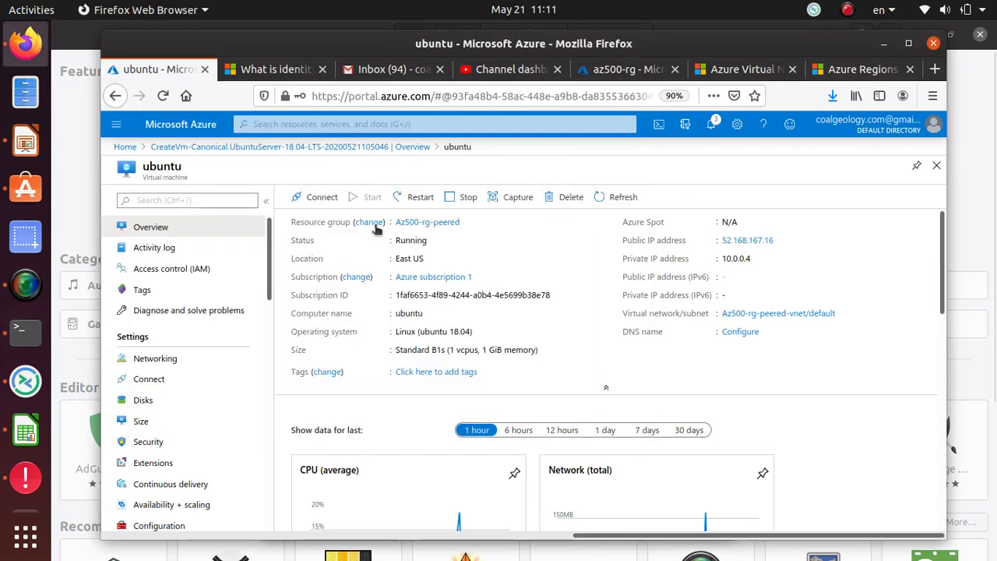
{"action": "left_click", "coordinate": [366, 148]}
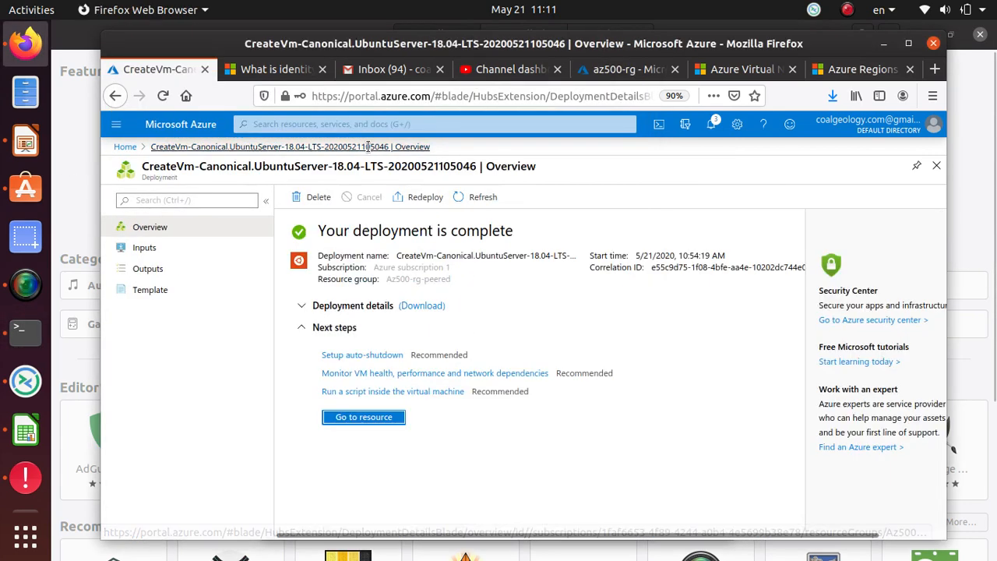
{"action": "left_click", "coordinate": [125, 147]}
{"action": "left_click", "coordinate": [204, 372]}
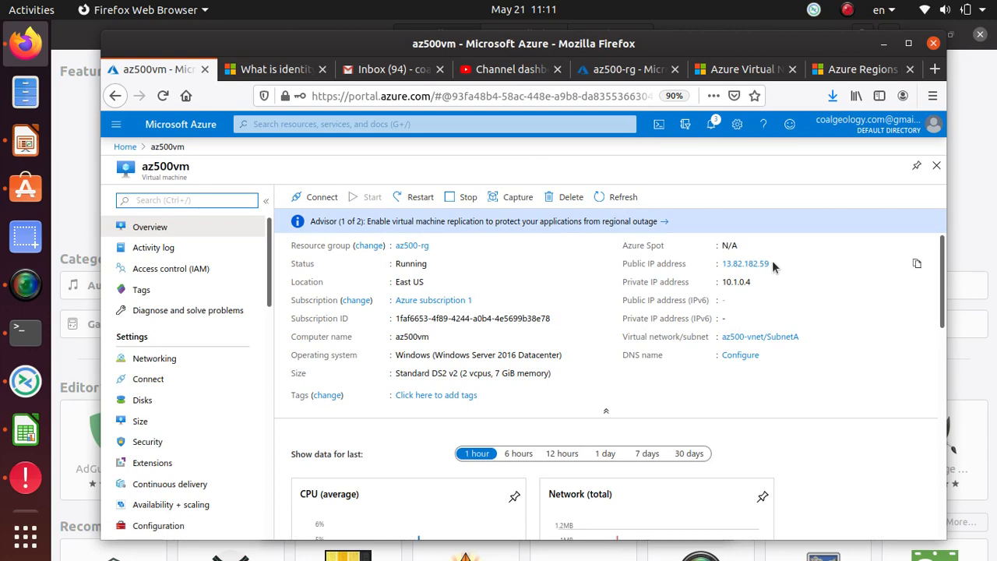
Copy az500vm's public IP address 13.82.182.59 from its overview
{"action": "left_click_drag", "start_coordinate": [771, 263], "coordinate": [707, 261]}
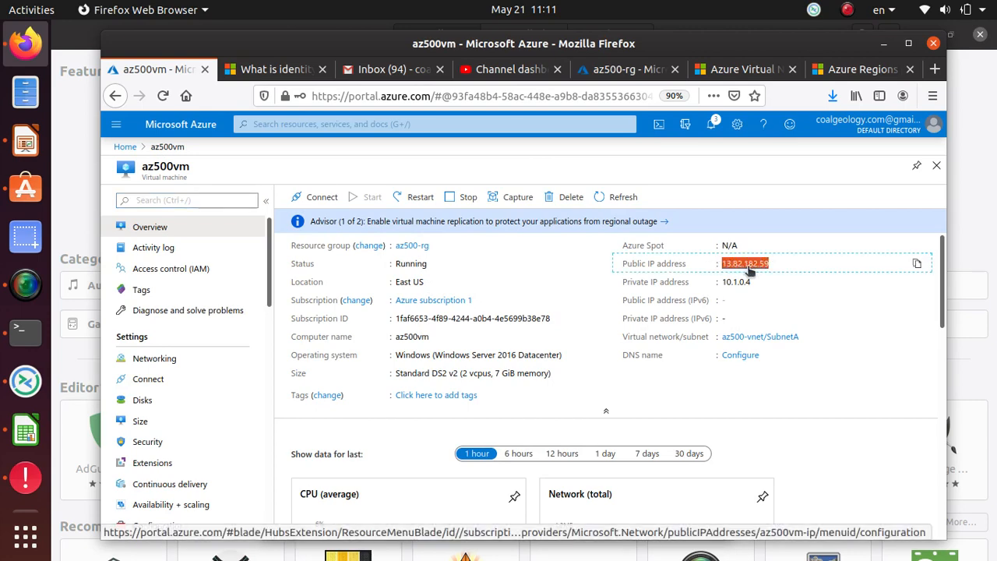
{"action": "right_click", "coordinate": [745, 267]}
{"action": "left_click", "coordinate": [818, 402]}
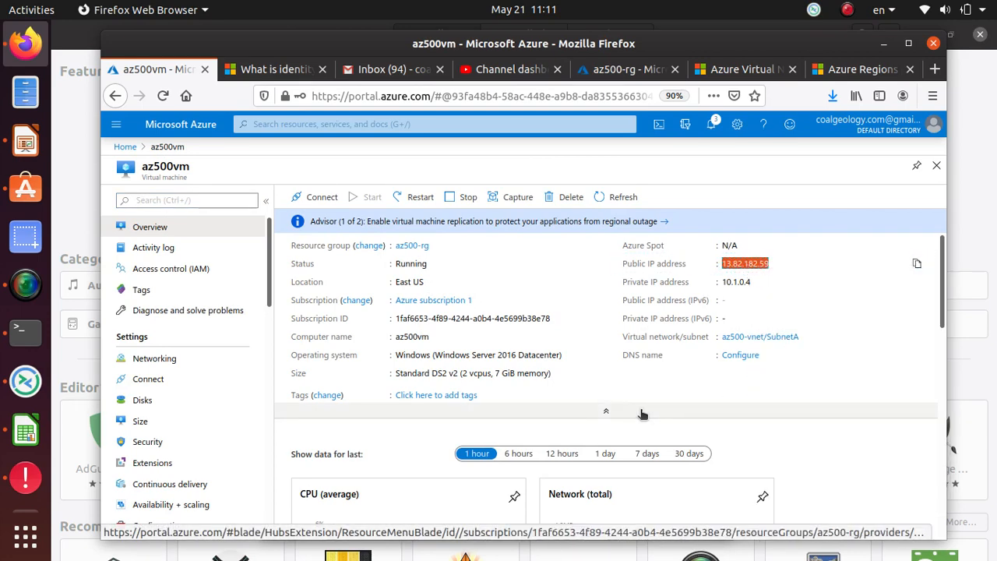
{"action": "key", "text": "alt+Tab"}
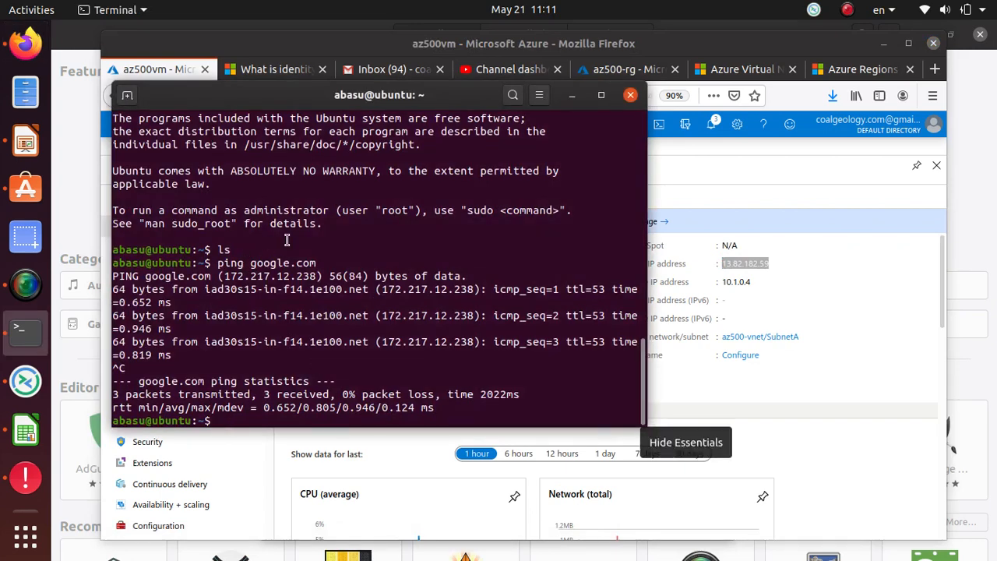
Review earlier terminal output, then ping 13.82.182.59 and see 100% packet loss
{"action": "scroll", "coordinate": [267, 352], "scroll_direction": "up", "scroll_amount": 14}
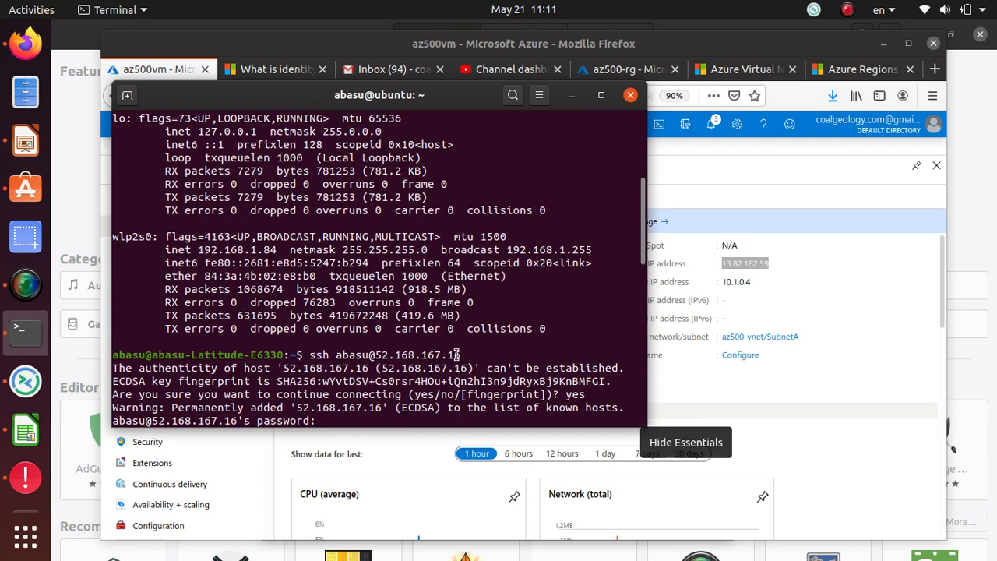
{"action": "left_click_drag", "start_coordinate": [466, 354], "coordinate": [336, 368]}
{"action": "scroll", "coordinate": [342, 358], "scroll_direction": "down", "scroll_amount": 3}
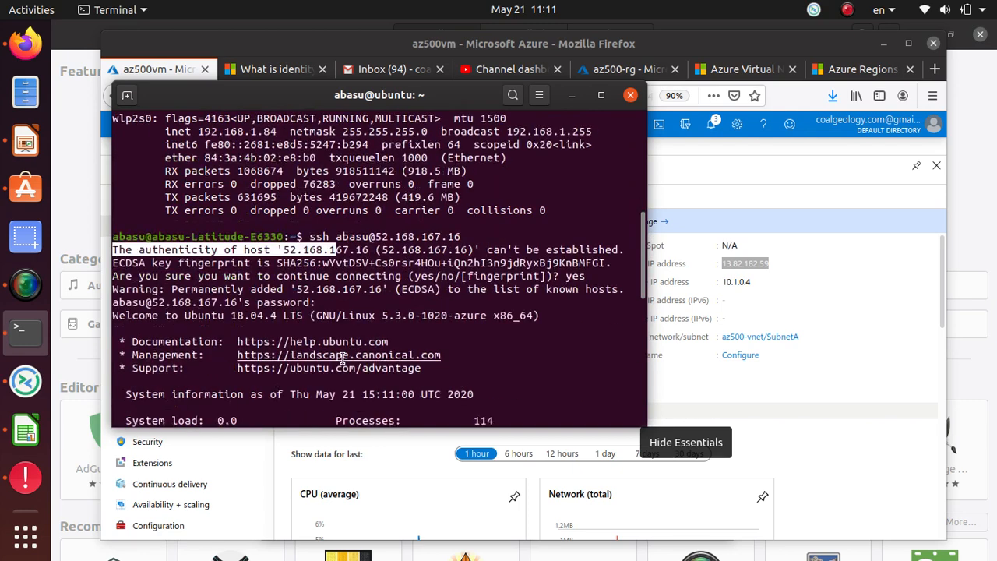
{"action": "scroll", "coordinate": [342, 358], "scroll_direction": "down", "scroll_amount": 10}
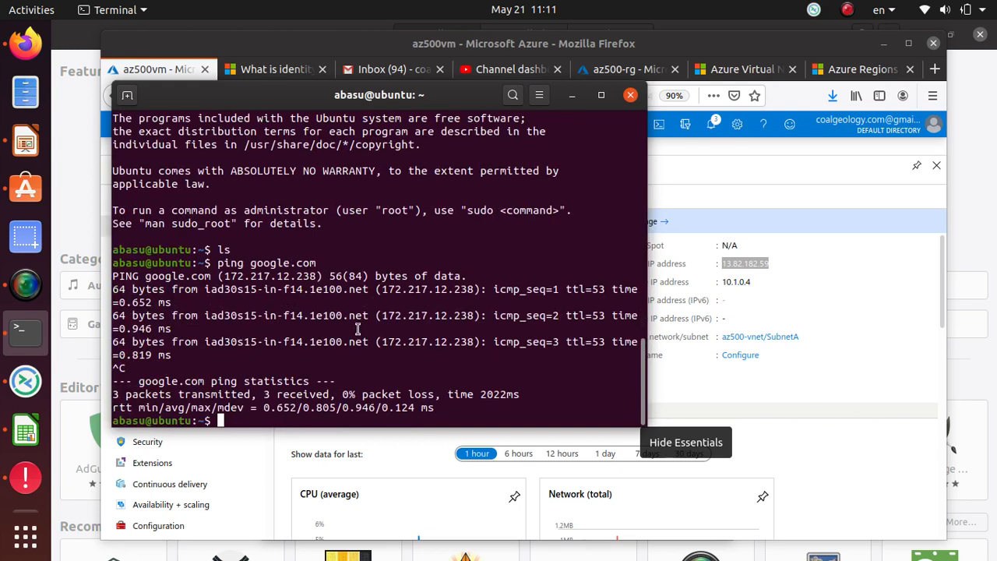
{"action": "left_click_drag", "start_coordinate": [358, 328], "coordinate": [141, 302]}
{"action": "left_click", "coordinate": [246, 420]}
{"action": "type", "text": "ping"}
{"action": "right_click", "coordinate": [511, 407]}
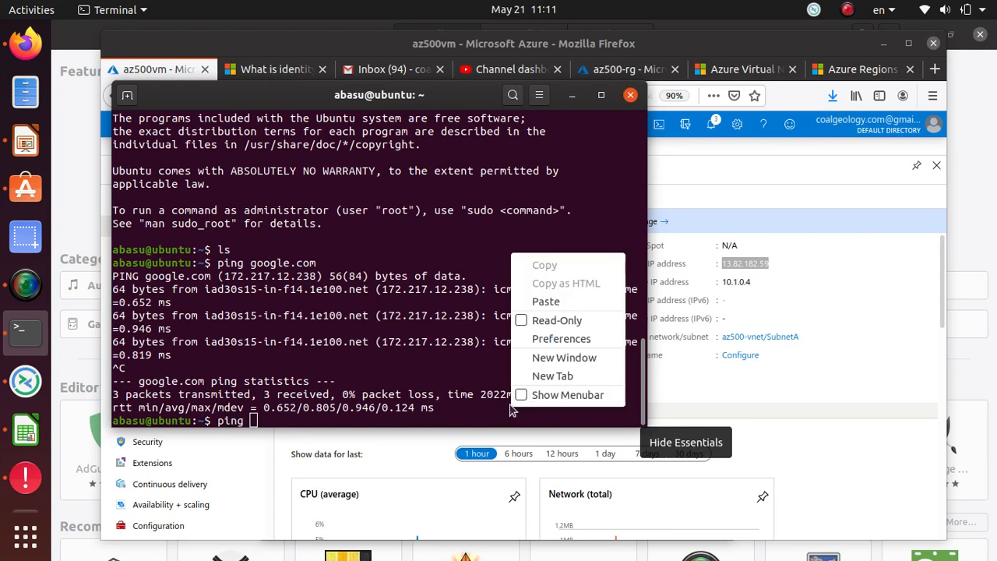
{"action": "left_click", "coordinate": [536, 309]}
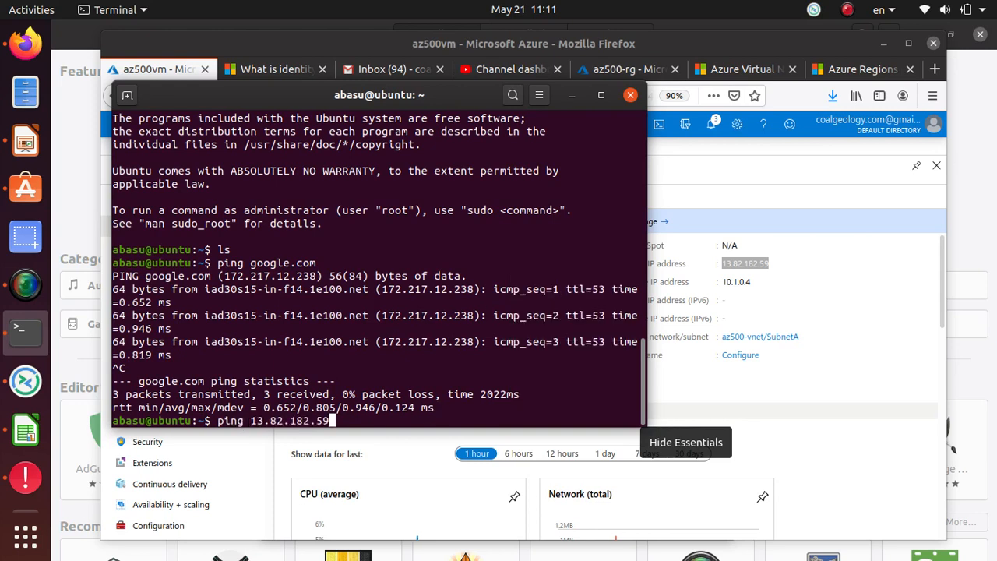
{"action": "key", "text": "Return"}
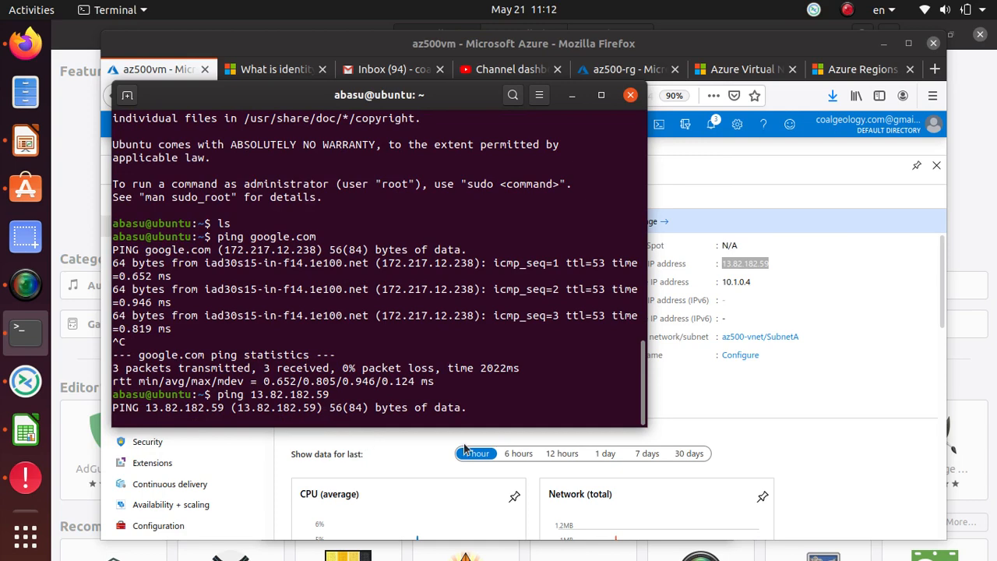
{"action": "key", "text": "ctrl+c"}
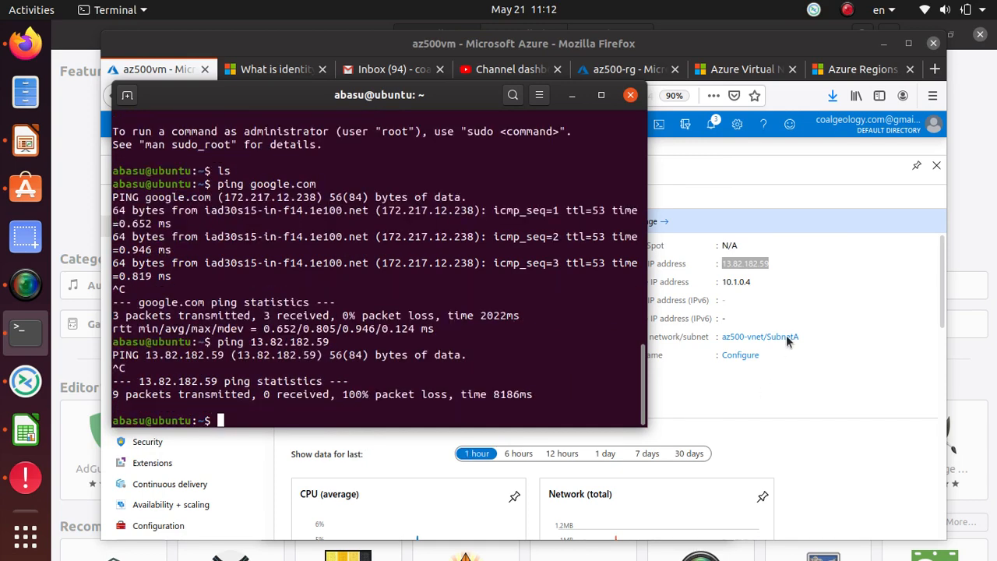
Copy az500vm's private IP 10.1.0.4 from the portal and paste it at the terminal prompt
{"action": "key", "text": "alt+Tab"}
{"action": "left_click_drag", "start_coordinate": [753, 282], "coordinate": [722, 282]}
{"action": "right_click", "coordinate": [732, 283]}
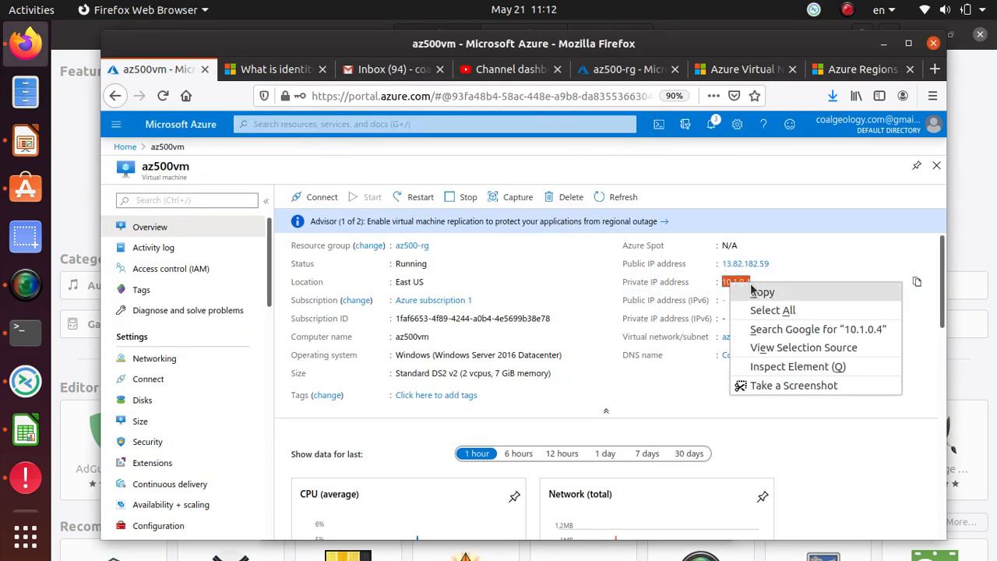
{"action": "left_click", "coordinate": [762, 291]}
{"action": "key", "text": "alt+Tab"}
{"action": "right_click", "coordinate": [258, 421]}
{"action": "left_click", "coordinate": [327, 314]}
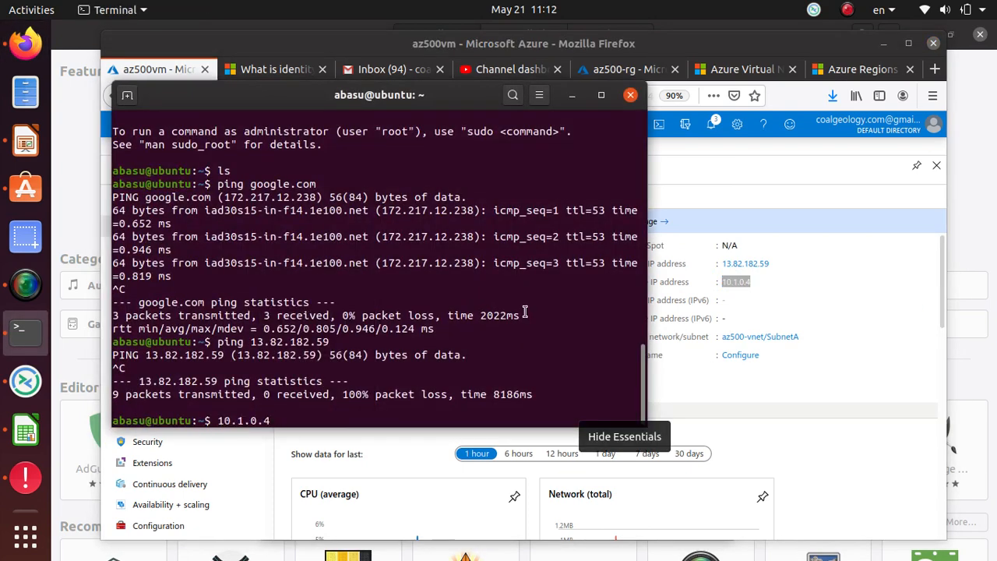
Discard the stray 10.1.0.4 line and run ping 10.1.0.4 instead
{"action": "key", "text": "Return"}
{"action": "key", "text": "ctrl+c"}
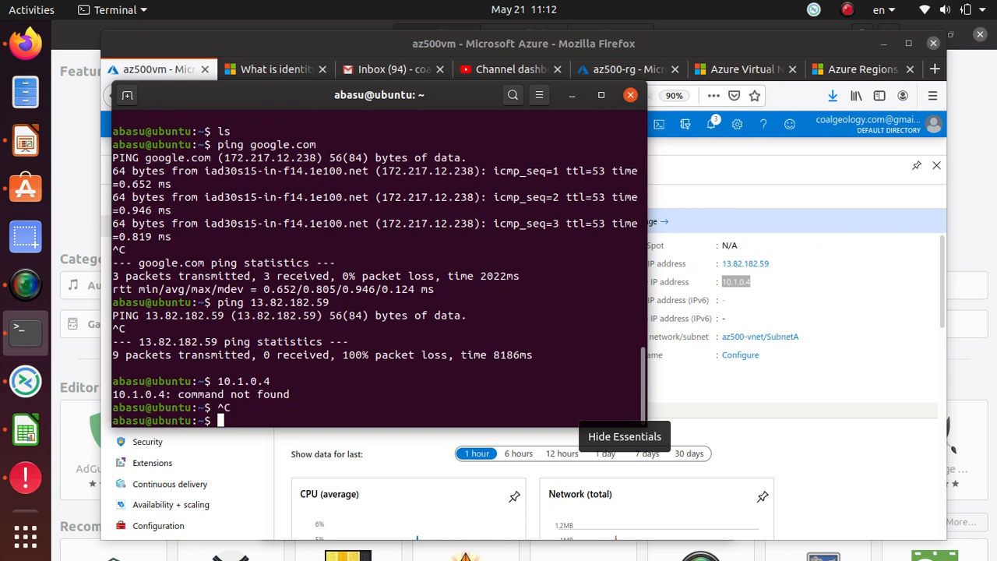
{"action": "type", "text": "ping"}
{"action": "right_click", "coordinate": [466, 394]}
{"action": "left_click", "coordinate": [485, 446]}
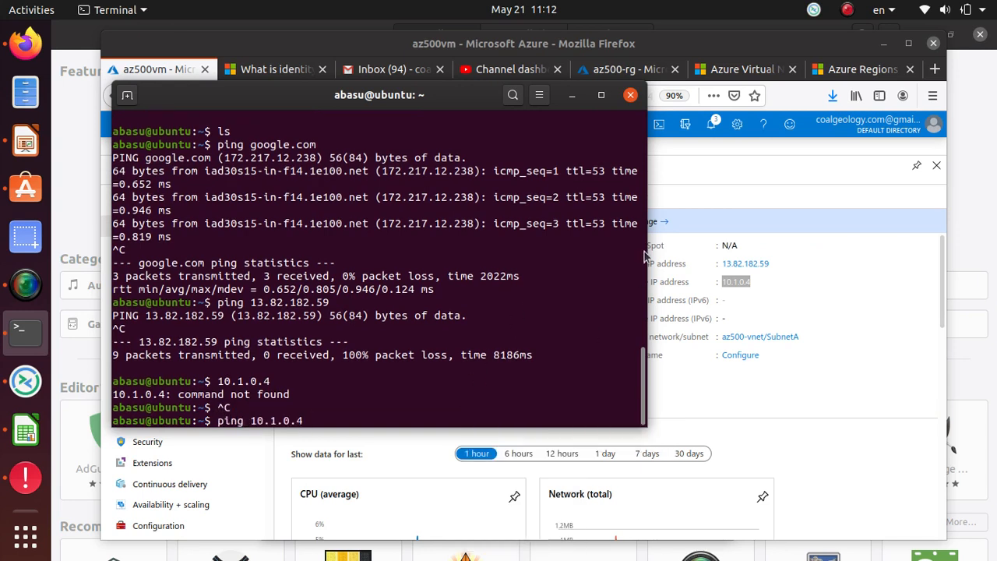
{"action": "key", "text": "Return"}
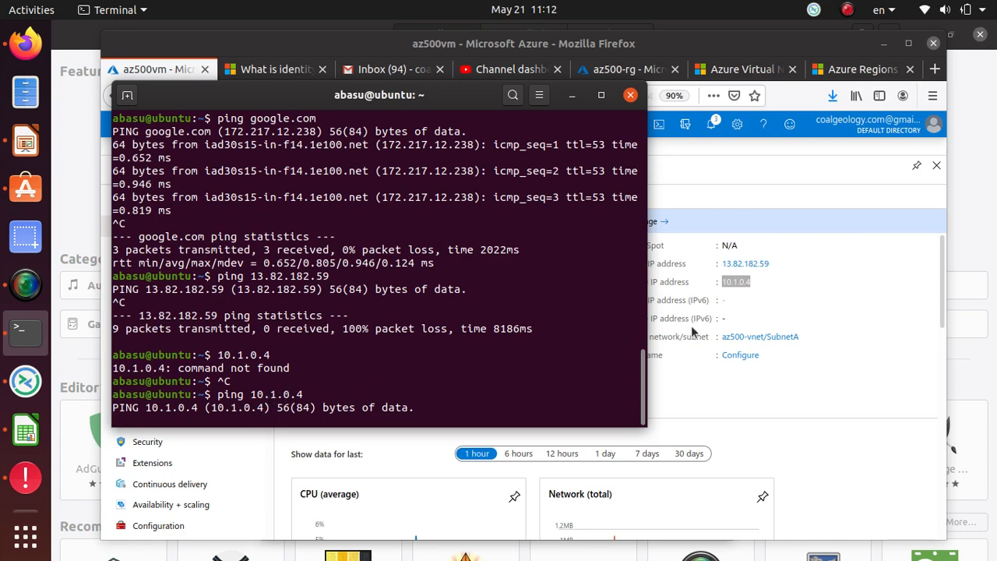
Go from Home through Az500-rg-peered to the ubuntu VM overview (private IP 10.0.0.4)
{"action": "left_click", "coordinate": [887, 288]}
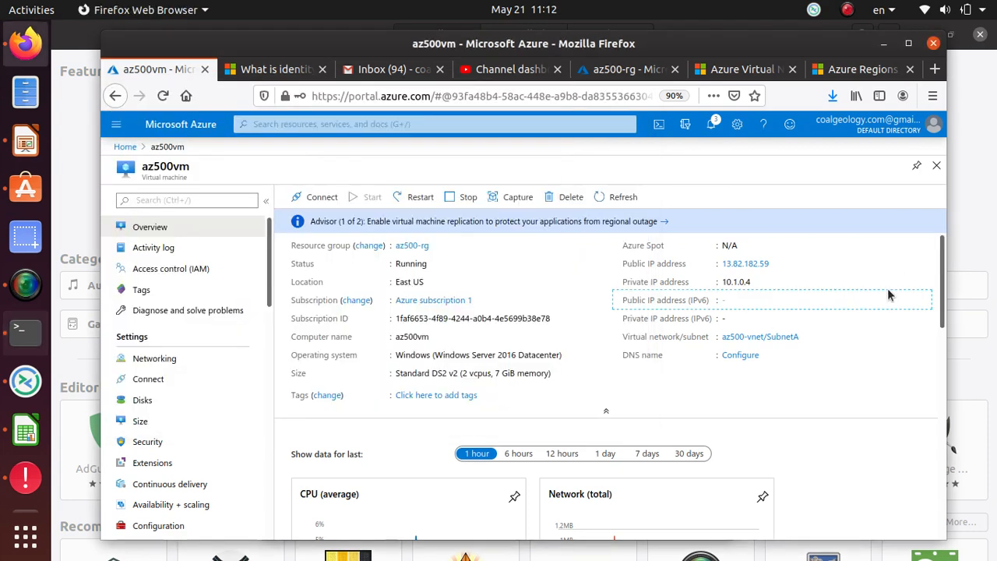
{"action": "left_click", "coordinate": [125, 147]}
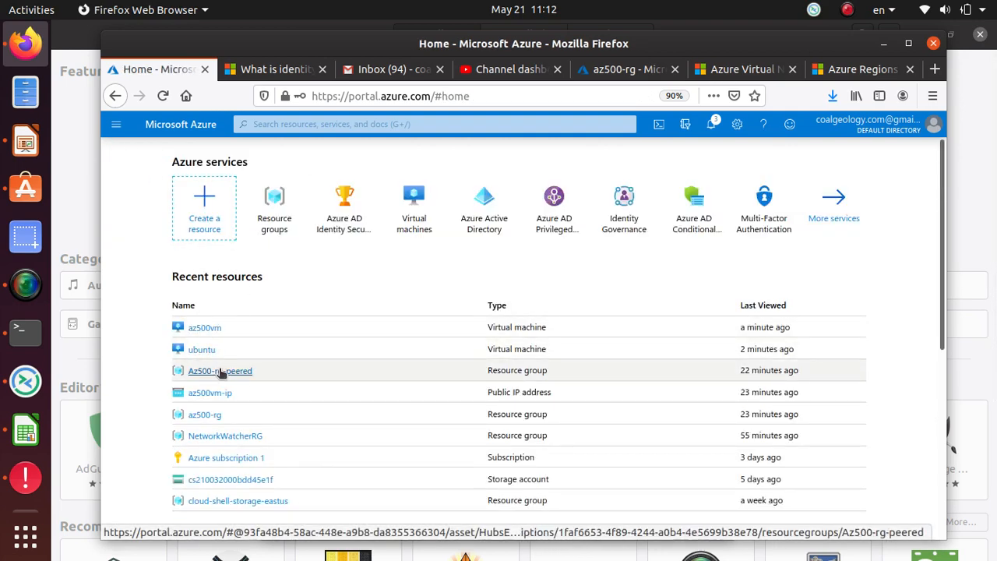
{"action": "left_click", "coordinate": [218, 370]}
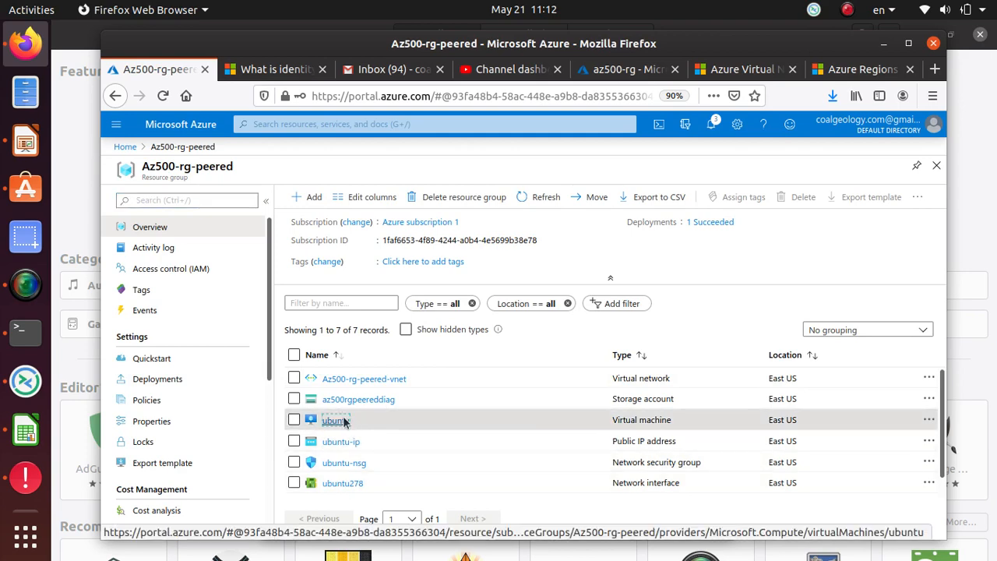
{"action": "left_click", "coordinate": [336, 420]}
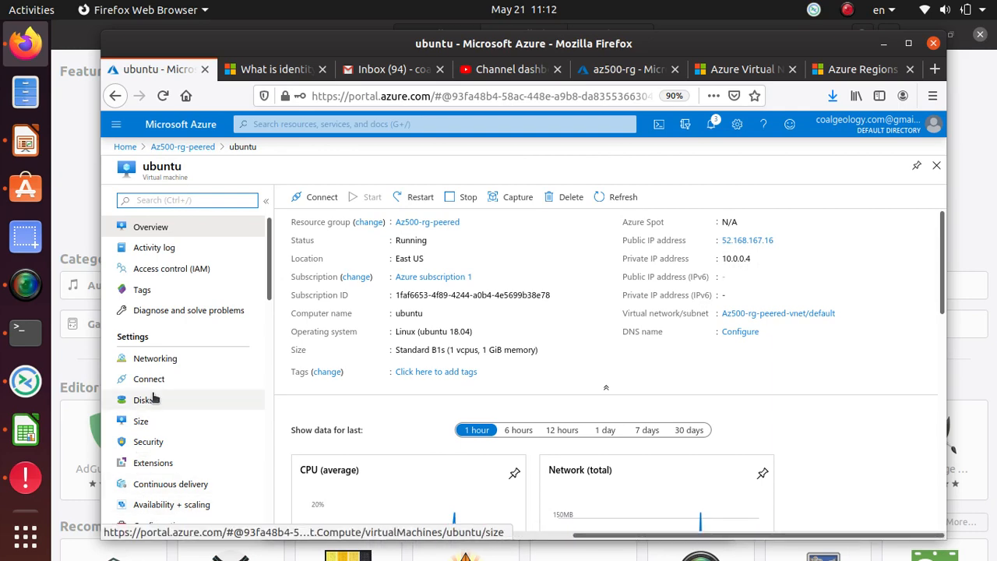
{"action": "left_click", "coordinate": [161, 360]}
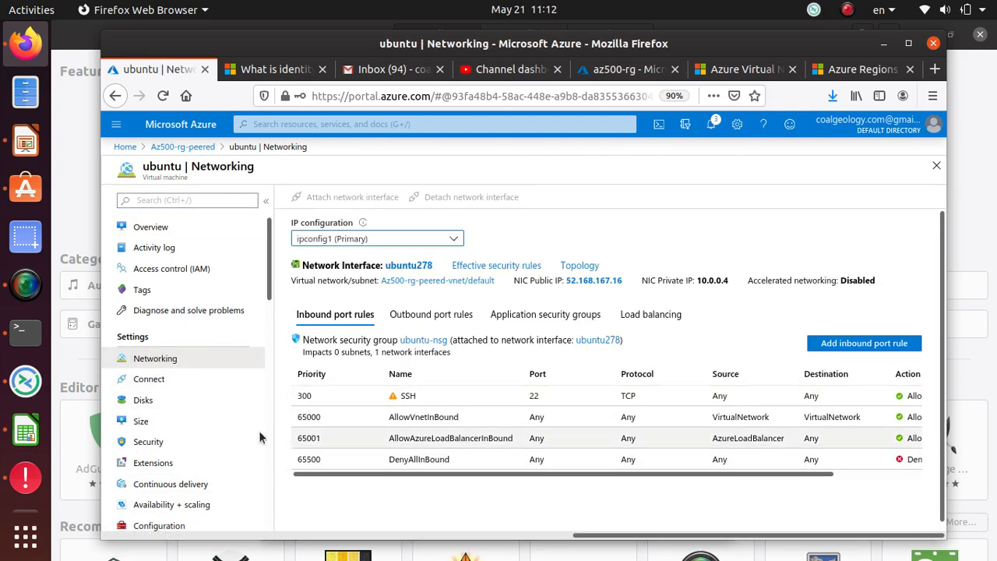
Review the ubuntu VM's Networking page, where ubuntu-nsg allows SSH on port 22 at priority 300
{"action": "scroll", "coordinate": [249, 431], "scroll_direction": "down", "scroll_amount": 2}
{"action": "scroll", "coordinate": [454, 397], "scroll_direction": "down", "scroll_amount": 1}
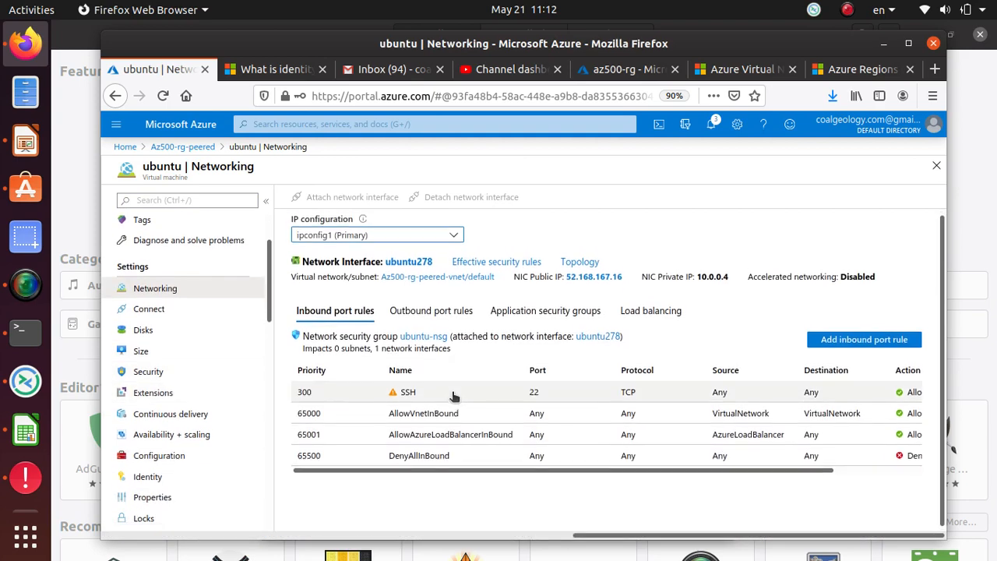
{"action": "scroll", "coordinate": [454, 396], "scroll_direction": "up", "scroll_amount": 1}
{"action": "scroll", "coordinate": [236, 356], "scroll_direction": "up", "scroll_amount": 2}
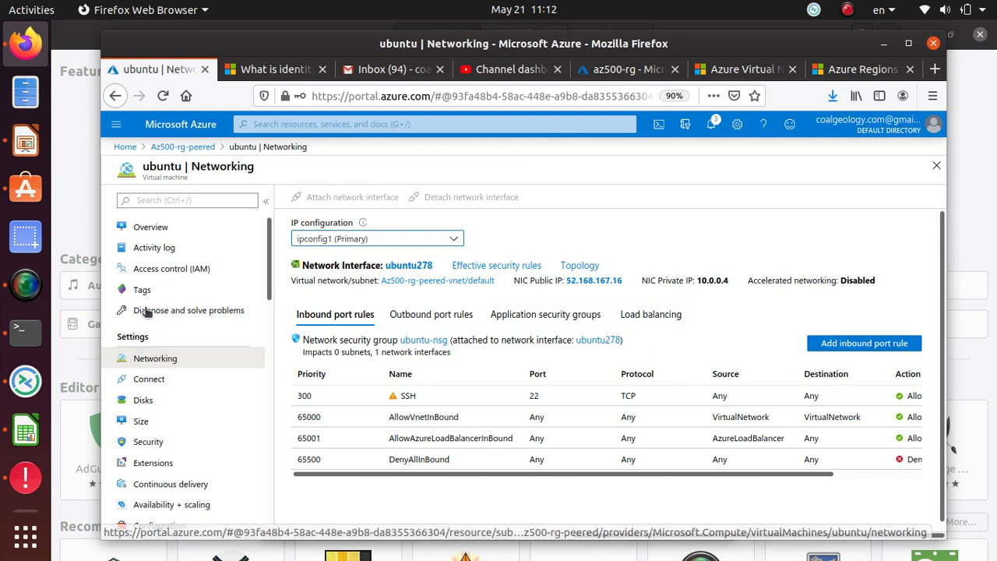
{"action": "scroll", "coordinate": [215, 405], "scroll_direction": "down", "scroll_amount": 2}
{"action": "scroll", "coordinate": [216, 405], "scroll_direction": "down", "scroll_amount": 3}
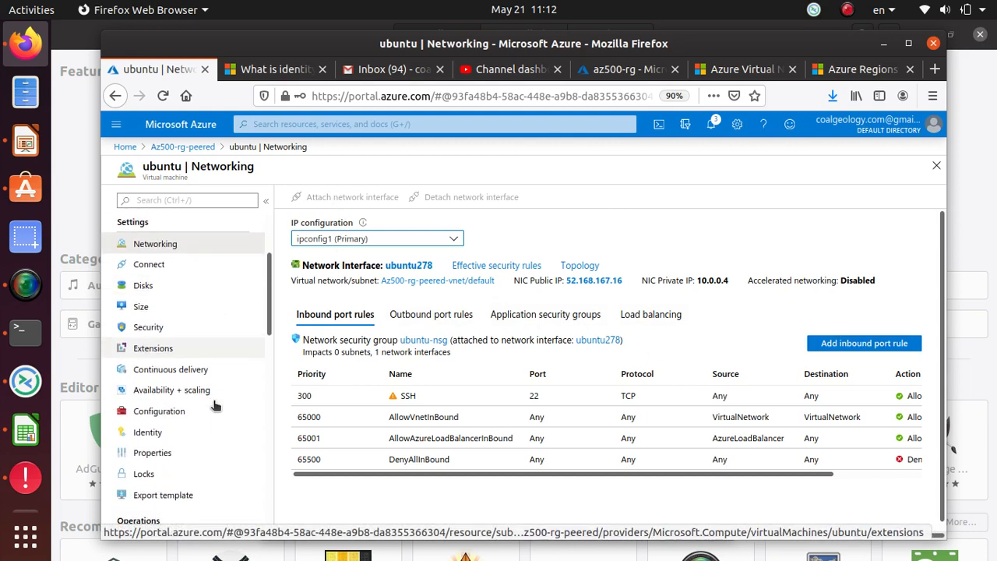
{"action": "scroll", "coordinate": [215, 404], "scroll_direction": "down", "scroll_amount": 5}
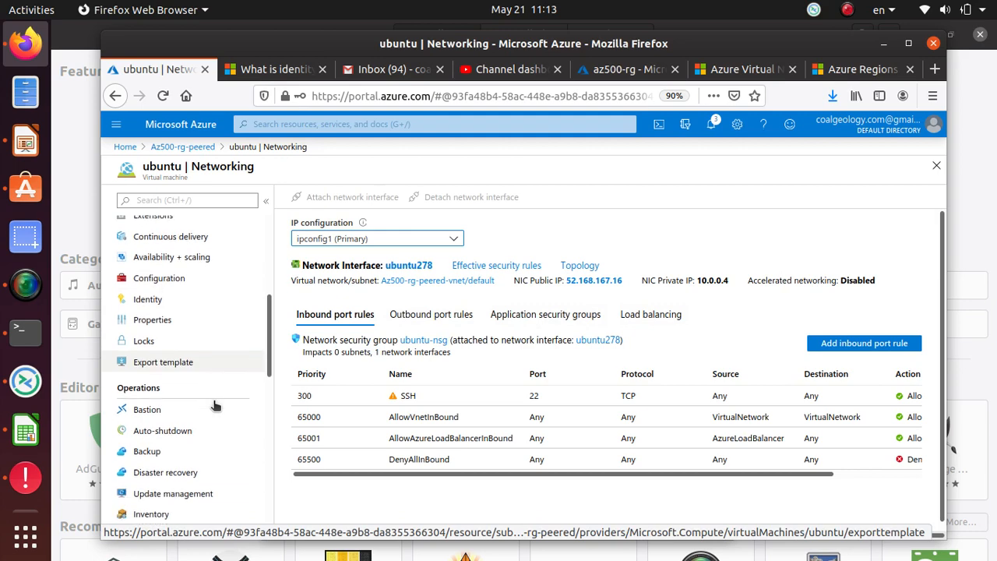
{"action": "scroll", "coordinate": [216, 404], "scroll_direction": "down", "scroll_amount": 3}
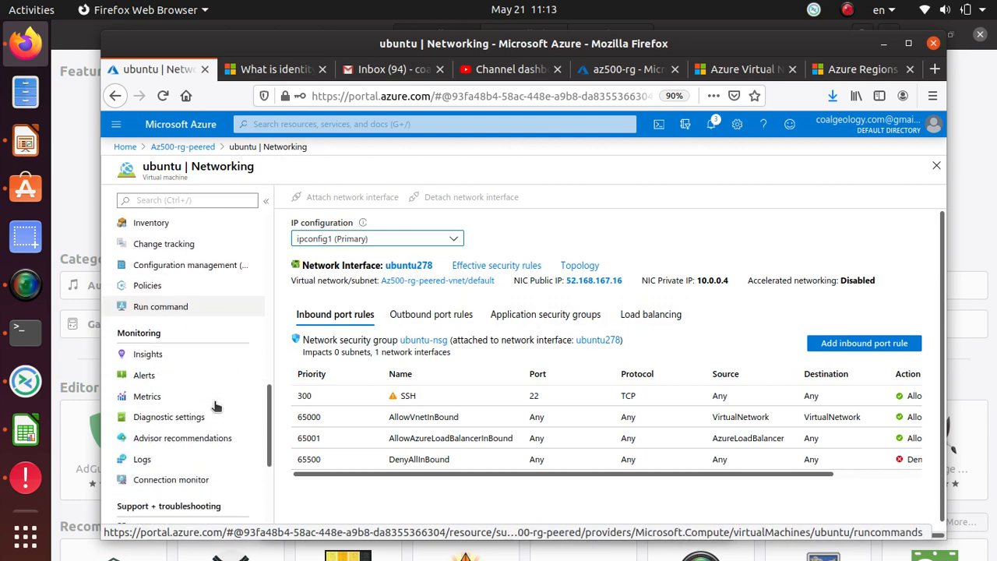
{"action": "scroll", "coordinate": [215, 405], "scroll_direction": "up", "scroll_amount": 13}
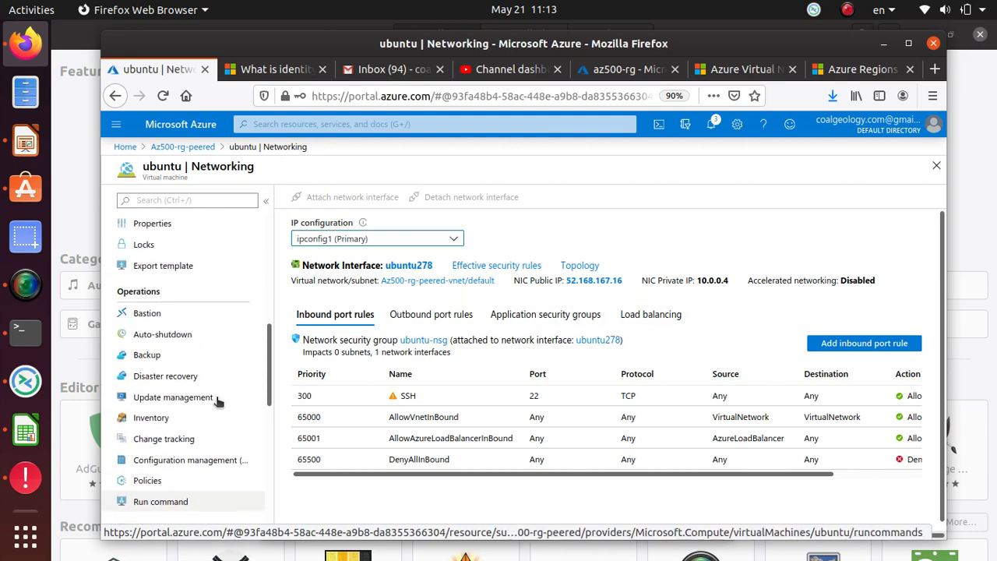
{"action": "left_click", "coordinate": [165, 194]}
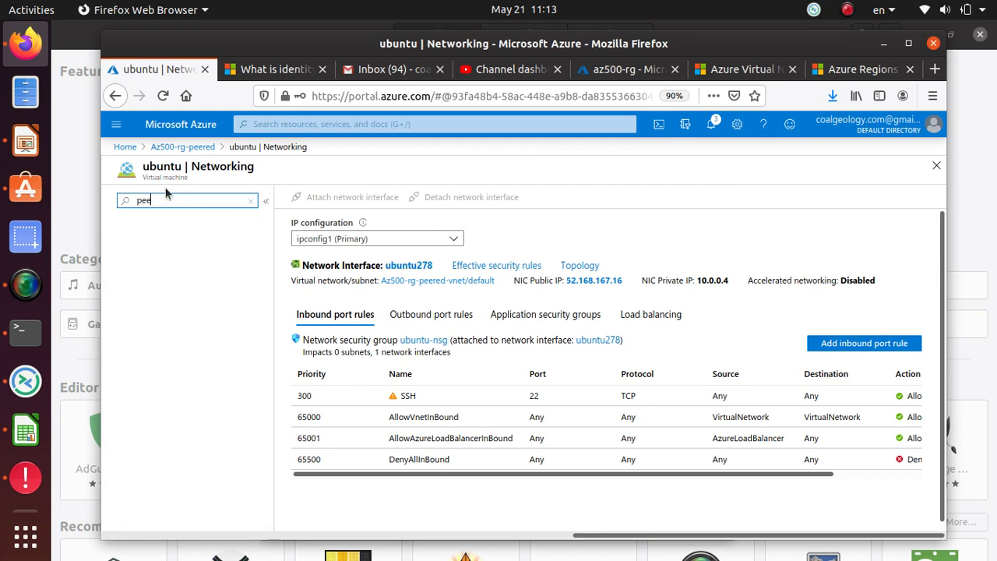
{"action": "key", "text": "BackSpace"}
{"action": "key", "text": "BackSpace"}
{"action": "key", "text": "BackSpace"}
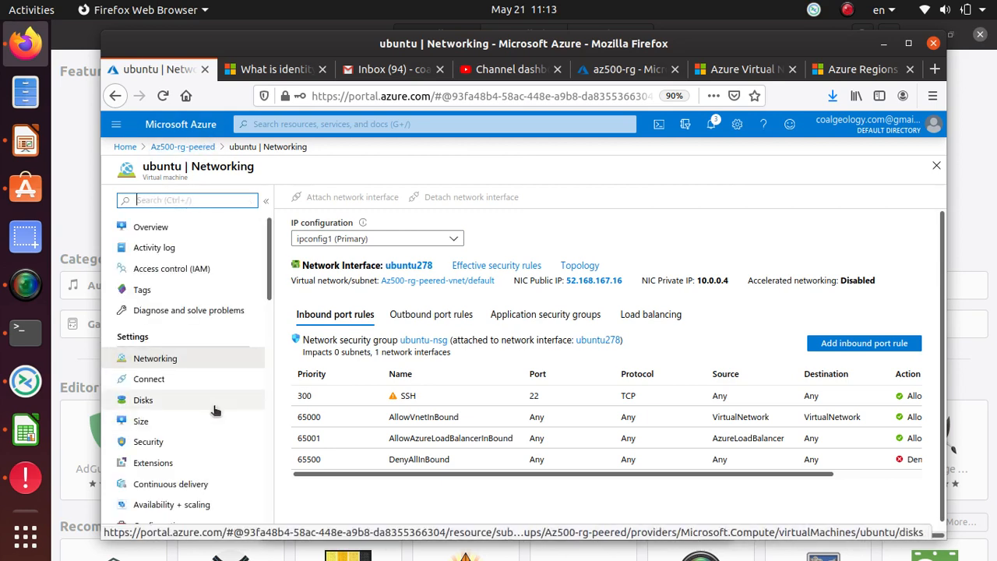
Open the Peerings page of Az500-rg-peered-vnet, which lists none, and start adding a peering
{"action": "left_click", "coordinate": [183, 146]}
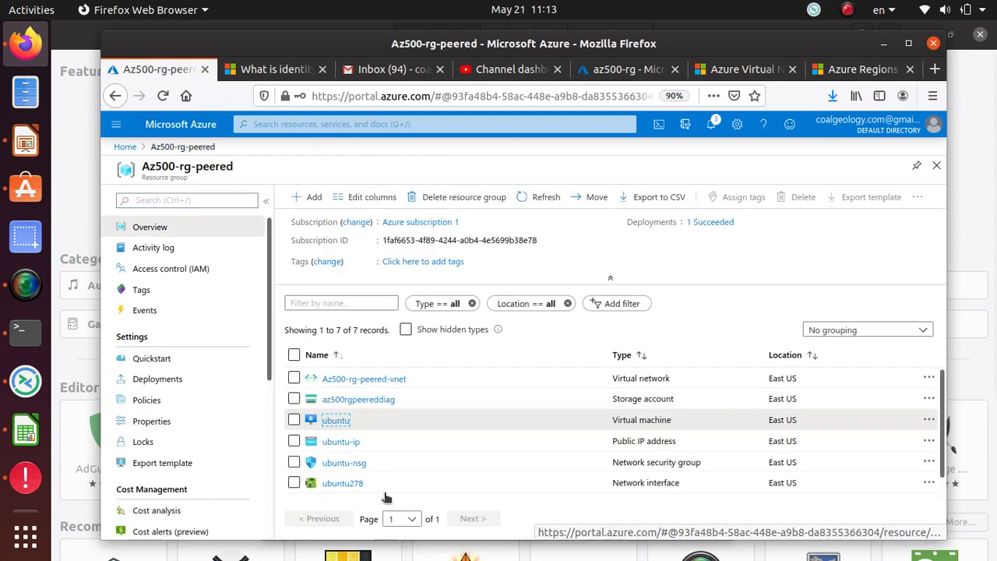
{"action": "left_click", "coordinate": [379, 378]}
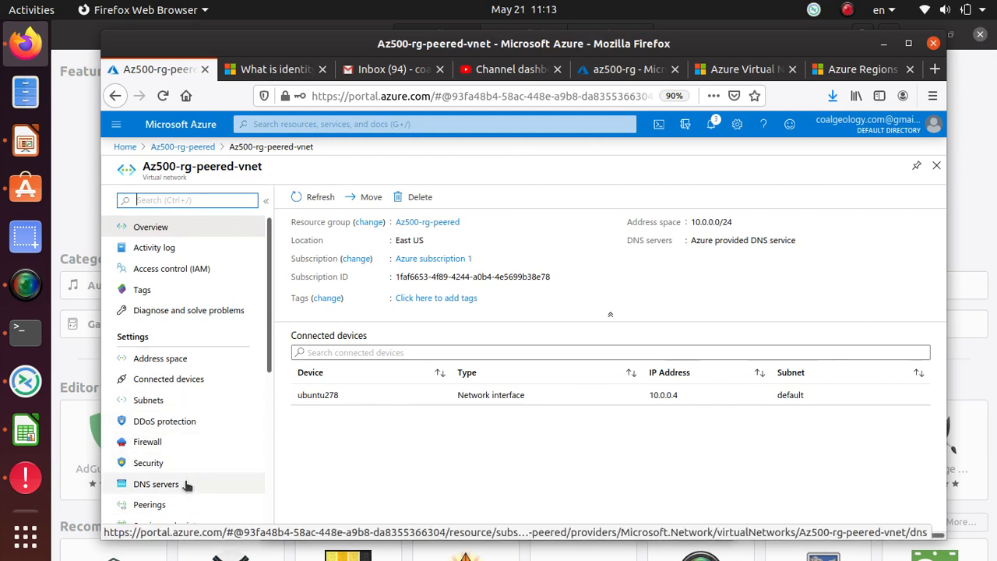
{"action": "scroll", "coordinate": [167, 454], "scroll_direction": "down", "scroll_amount": 2}
{"action": "left_click", "coordinate": [151, 435]}
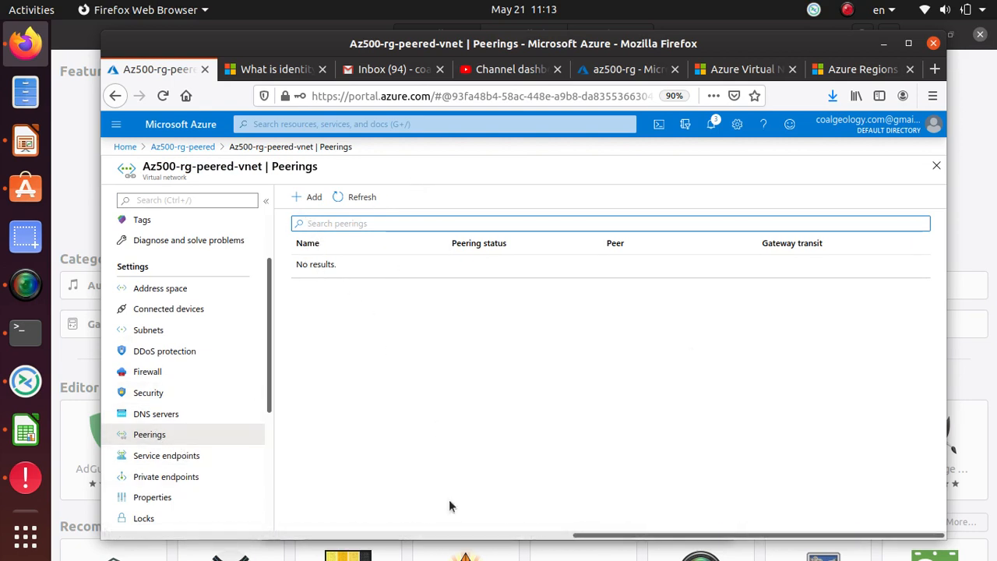
{"action": "left_click", "coordinate": [310, 199]}
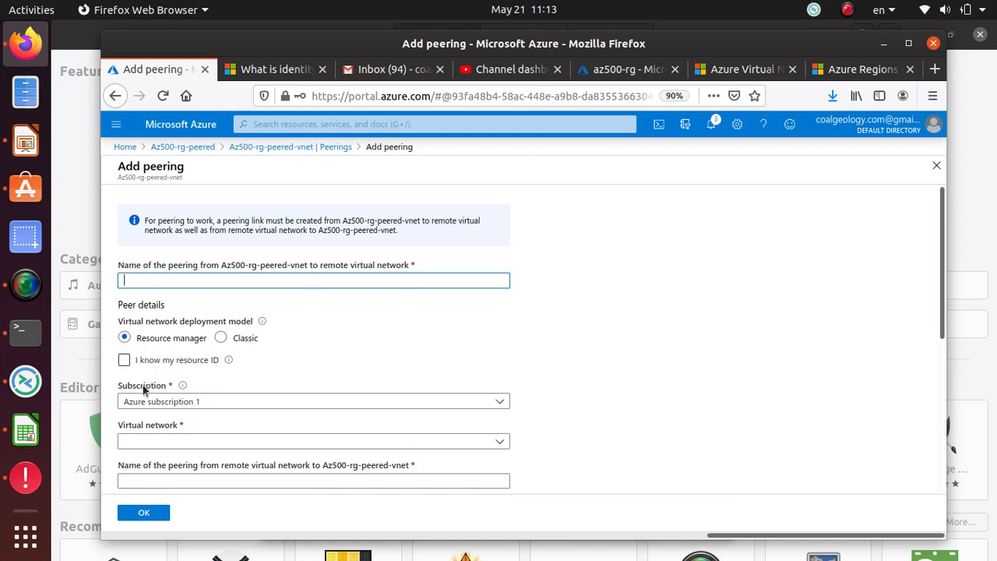
Name the local-to-remote peering peeredNetwork in the add-peering form
{"action": "left_click", "coordinate": [200, 441]}
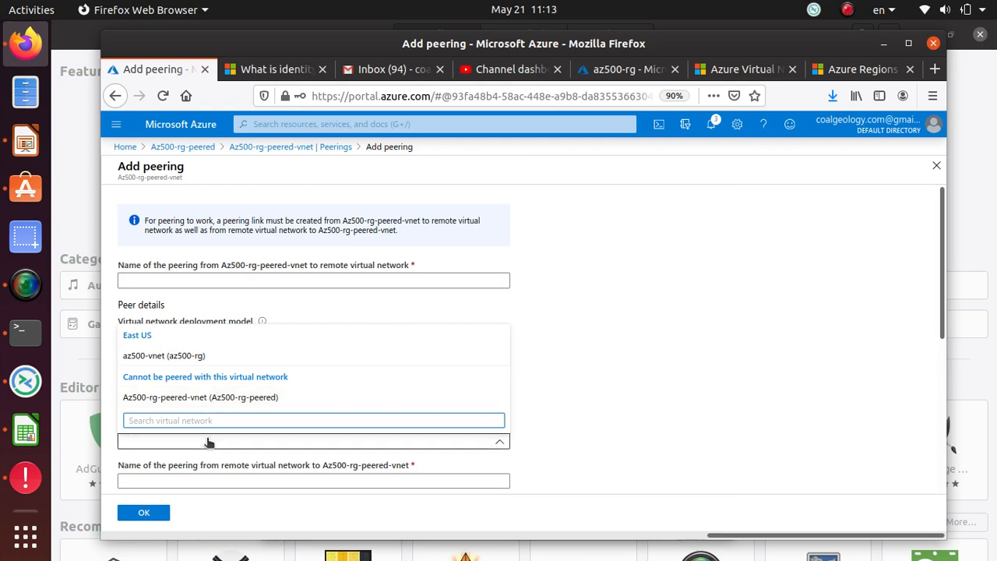
{"action": "left_click", "coordinate": [198, 442]}
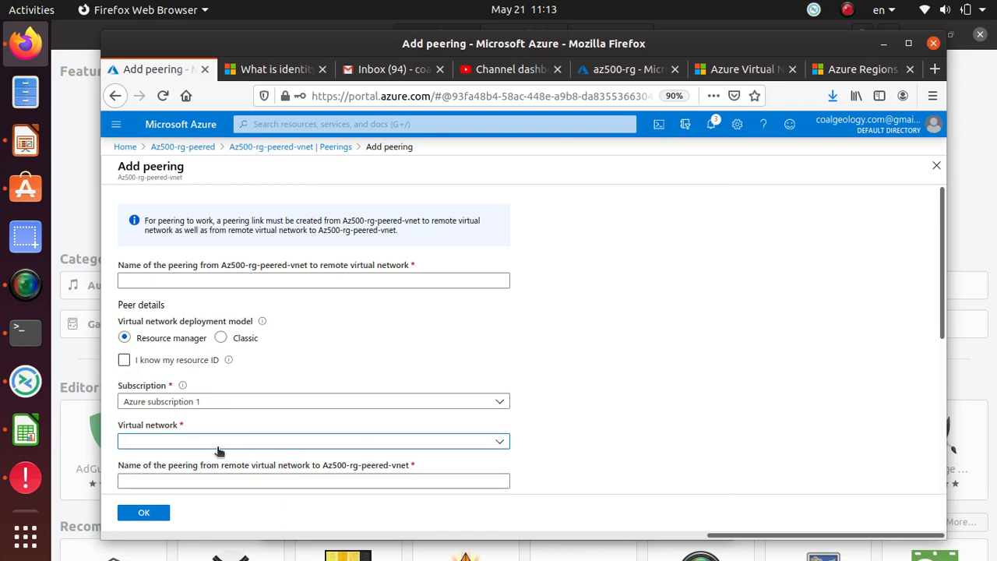
{"action": "scroll", "coordinate": [313, 456], "scroll_direction": "down", "scroll_amount": 1}
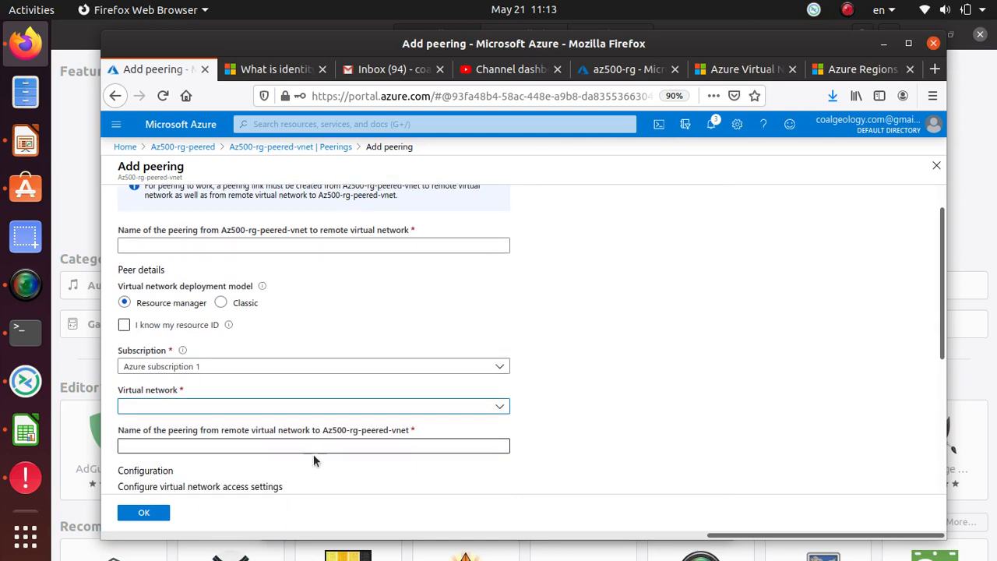
{"action": "left_click", "coordinate": [365, 444]}
{"action": "scroll", "coordinate": [365, 442], "scroll_direction": "down", "scroll_amount": 3}
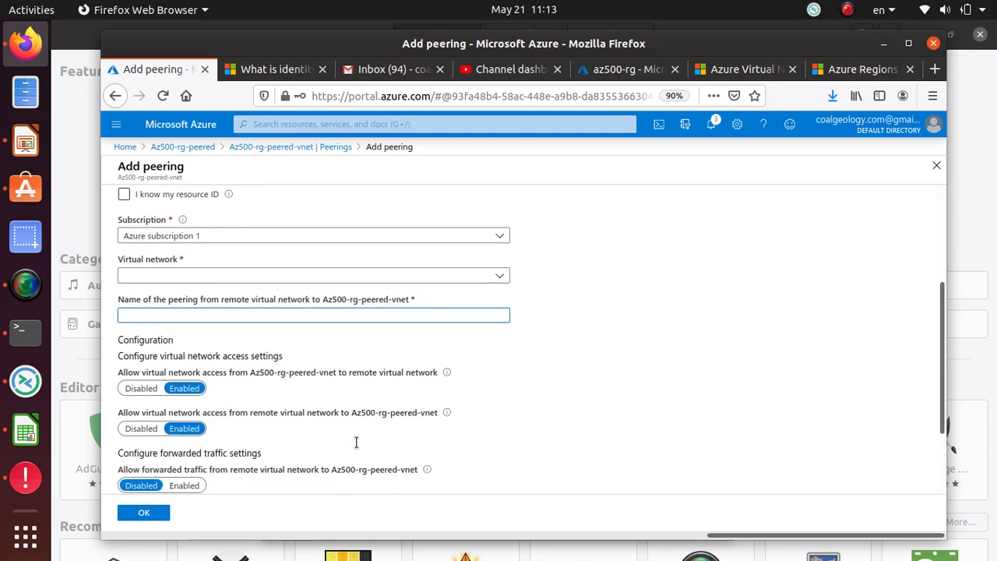
{"action": "scroll", "coordinate": [356, 442], "scroll_direction": "up", "scroll_amount": 4}
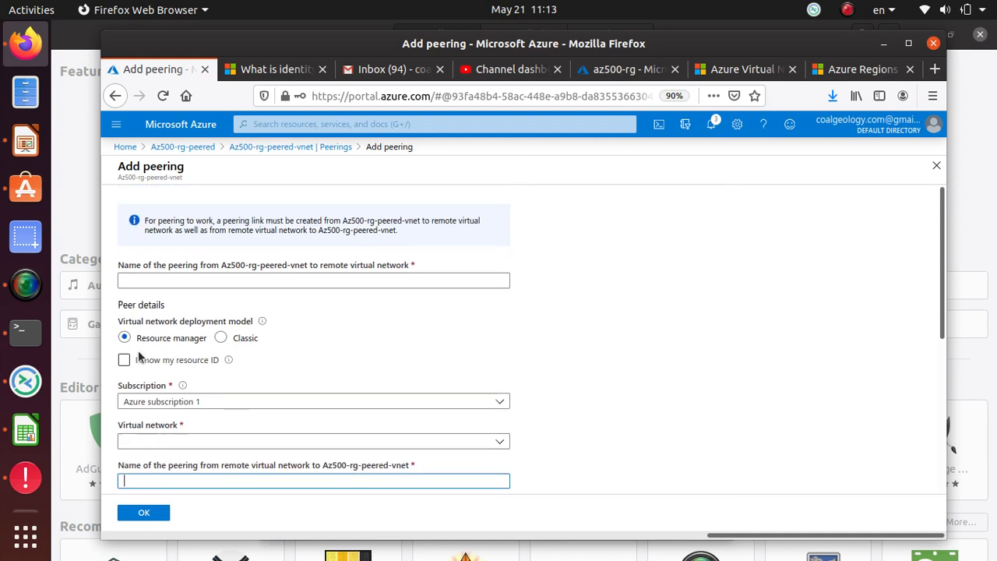
{"action": "left_click", "coordinate": [167, 282]}
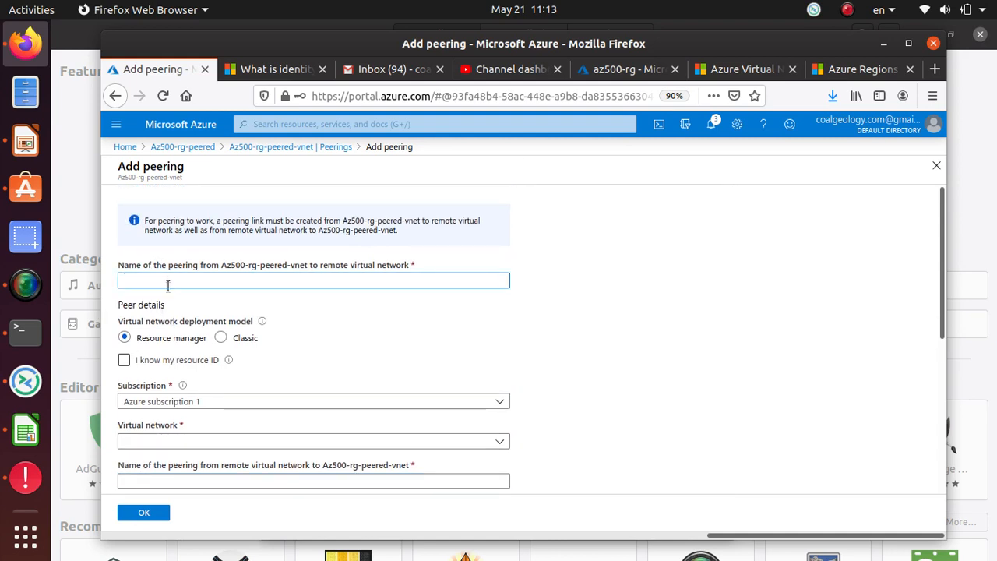
{"action": "type", "text": "peeredNe"}
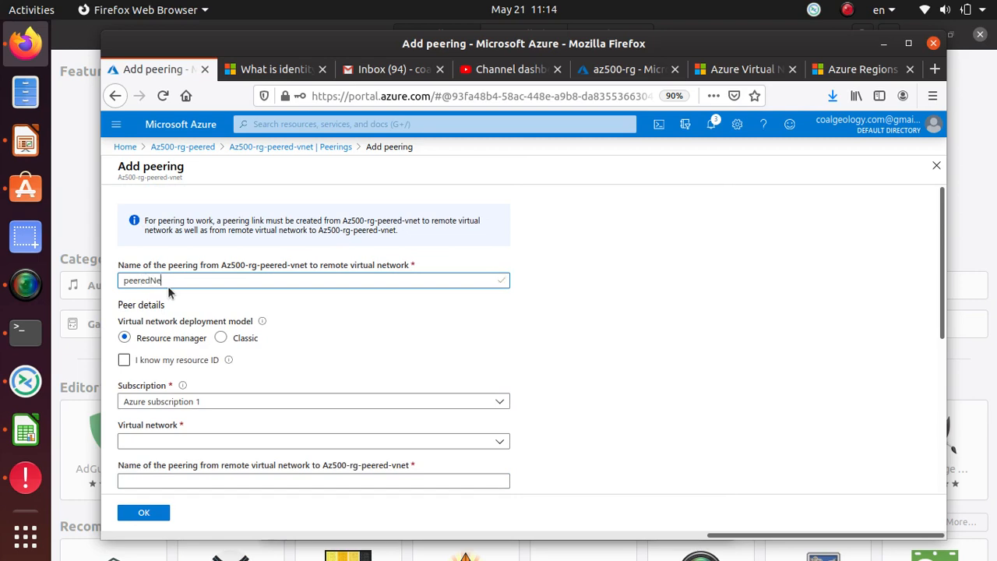
{"action": "left_click", "coordinate": [25, 283]}
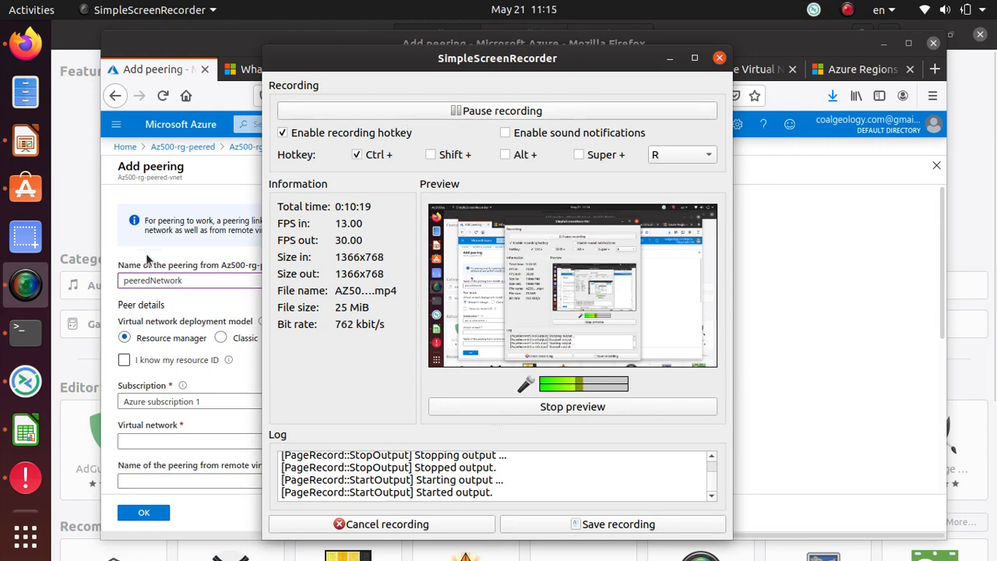
{"action": "left_click", "coordinate": [198, 286]}
{"action": "double_click", "coordinate": [198, 287]}
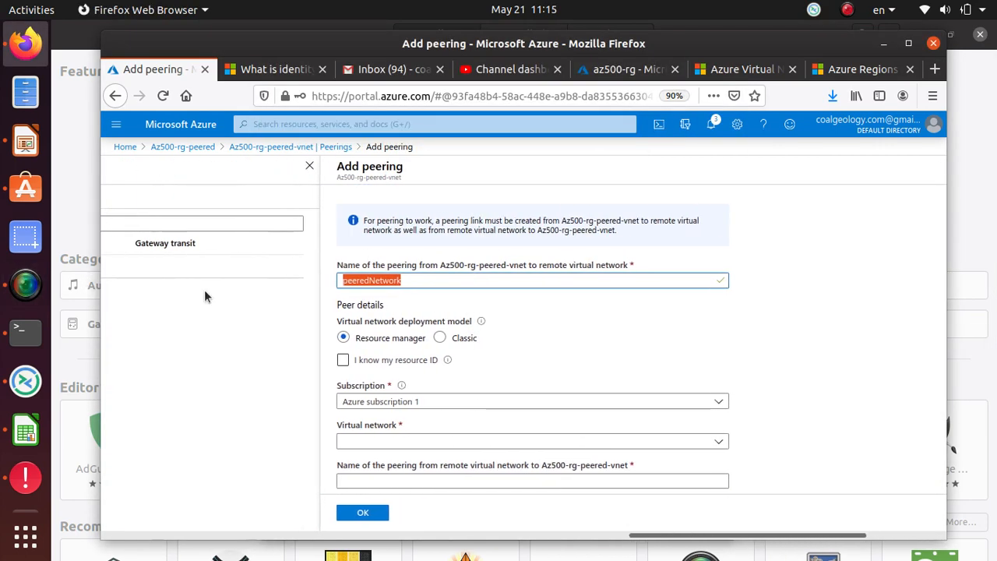
Choose az500-vnet (az500-rg) as the remote virtual network and check the remote peering name field
{"action": "scroll", "coordinate": [591, 420], "scroll_direction": "down", "scroll_amount": 1}
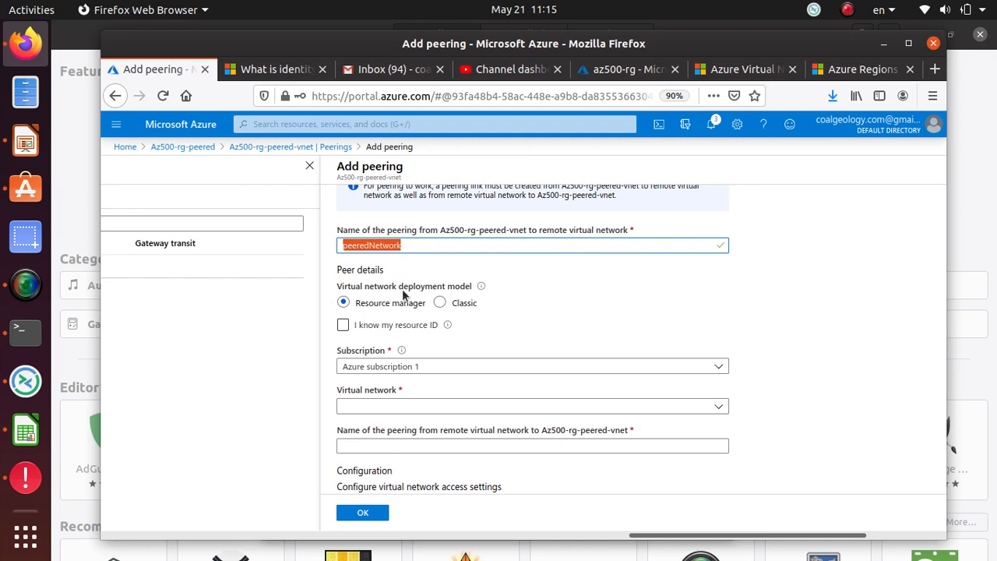
{"action": "scroll", "coordinate": [419, 306], "scroll_direction": "down", "scroll_amount": 2}
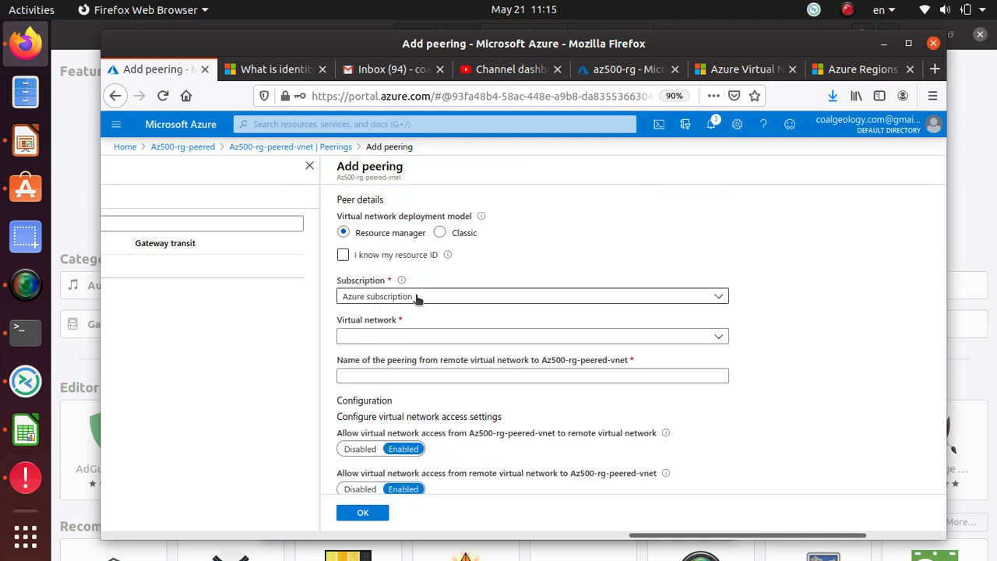
{"action": "left_click", "coordinate": [407, 337]}
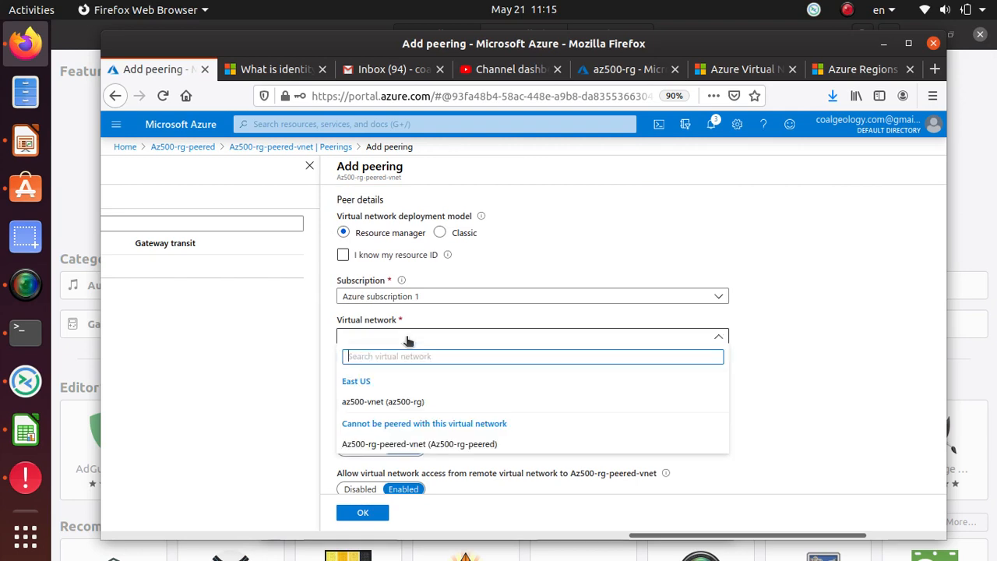
{"action": "scroll", "coordinate": [406, 341], "scroll_direction": "down", "scroll_amount": 1}
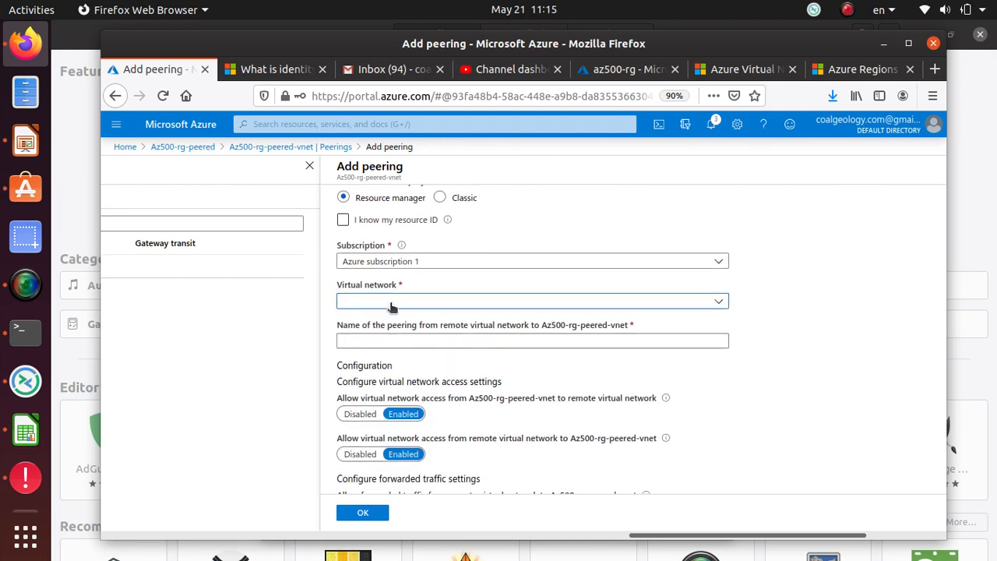
{"action": "left_click", "coordinate": [391, 306]}
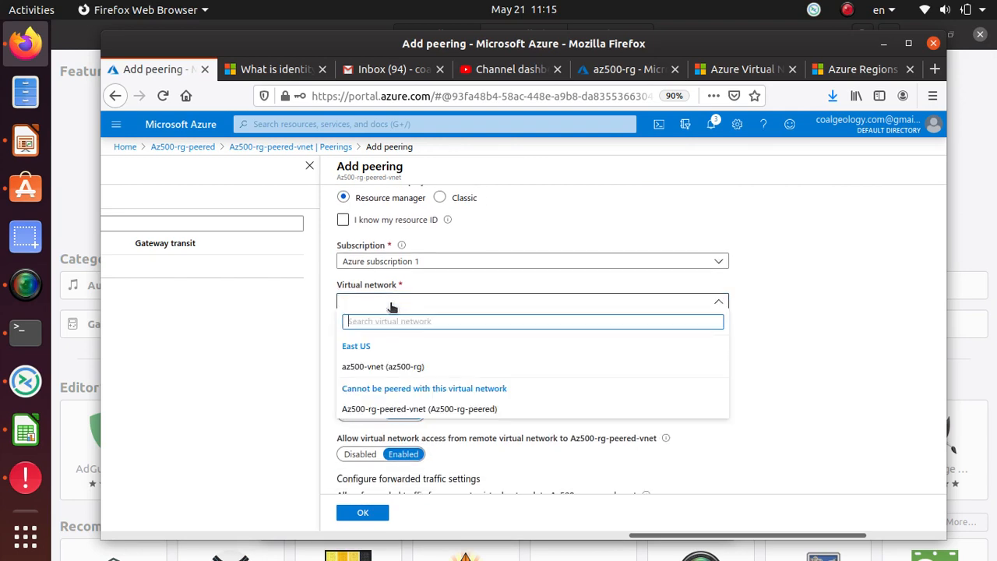
{"action": "left_click", "coordinate": [382, 366]}
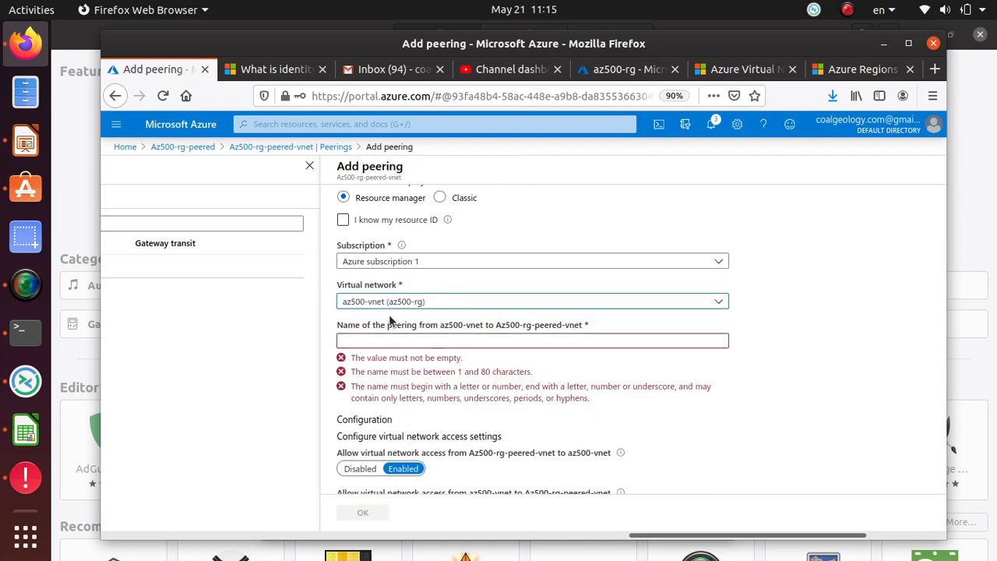
{"action": "left_click", "coordinate": [426, 303]}
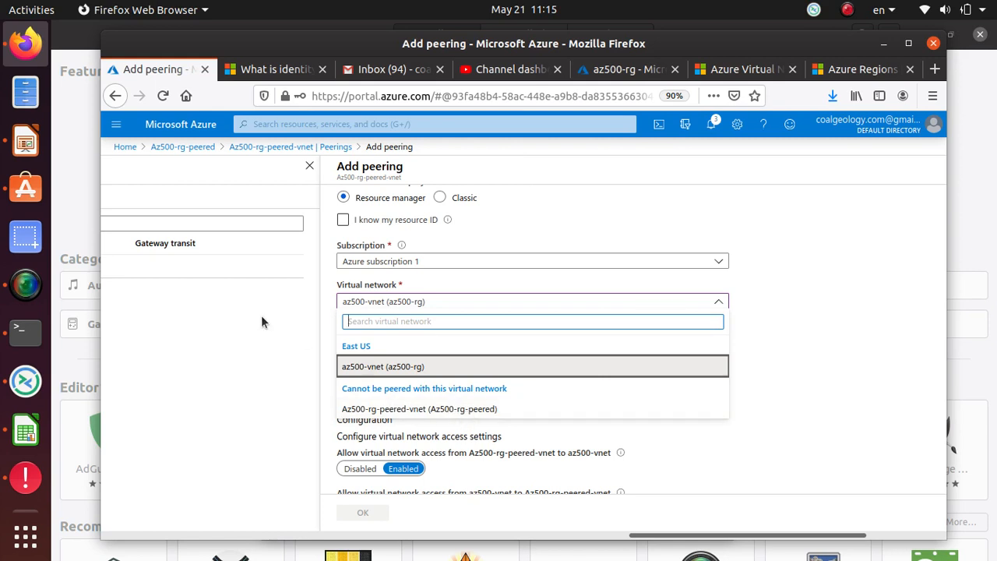
{"action": "left_click", "coordinate": [826, 294]}
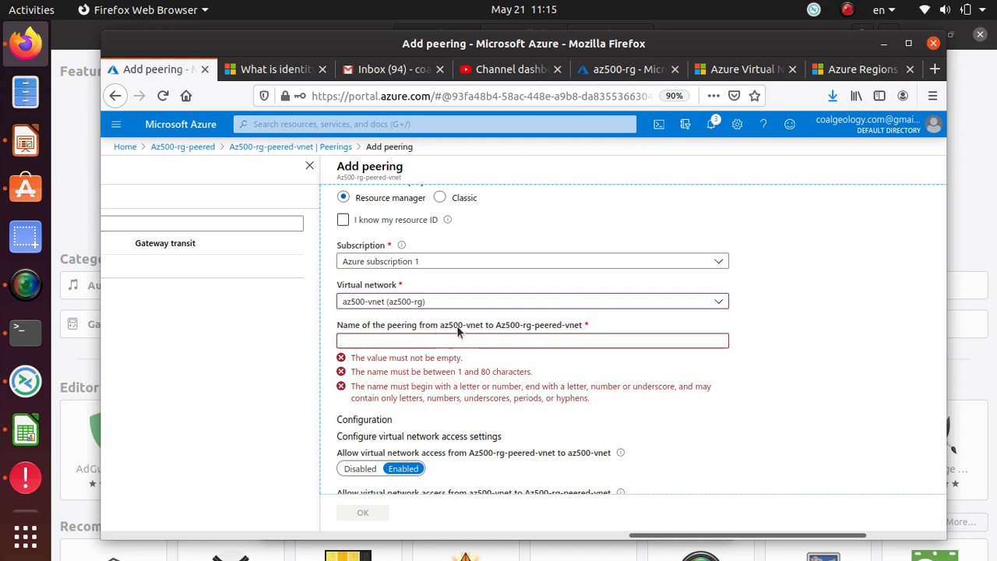
{"action": "left_click", "coordinate": [397, 341]}
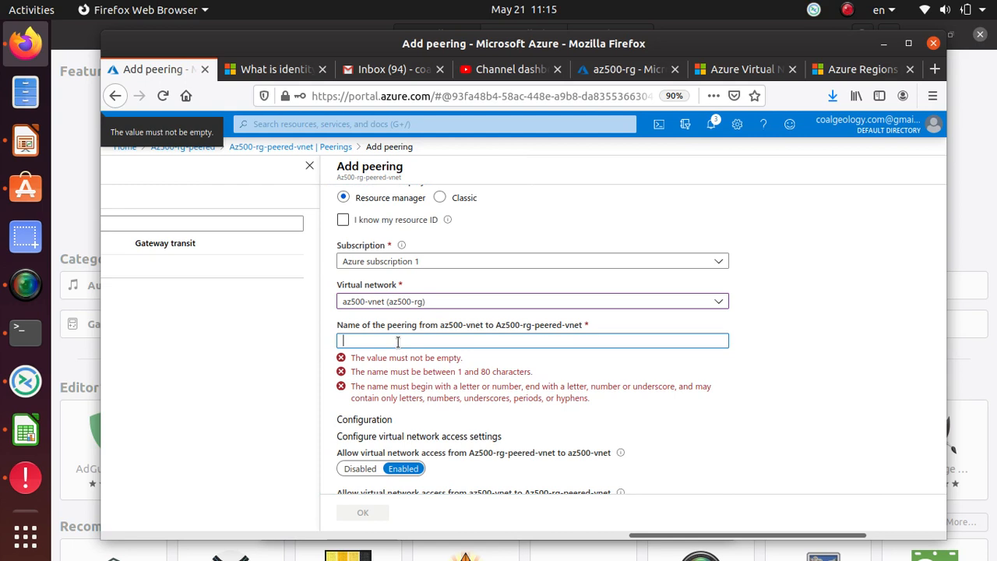
{"action": "left_click_drag", "start_coordinate": [494, 329], "coordinate": [582, 326]}
{"action": "key", "text": "ctrl+c"}
{"action": "left_click", "coordinate": [487, 343]}
Name the remote peering Az500-rg-peered-vnet-to-Az500-rg
{"action": "key", "text": "ctrl+v"}
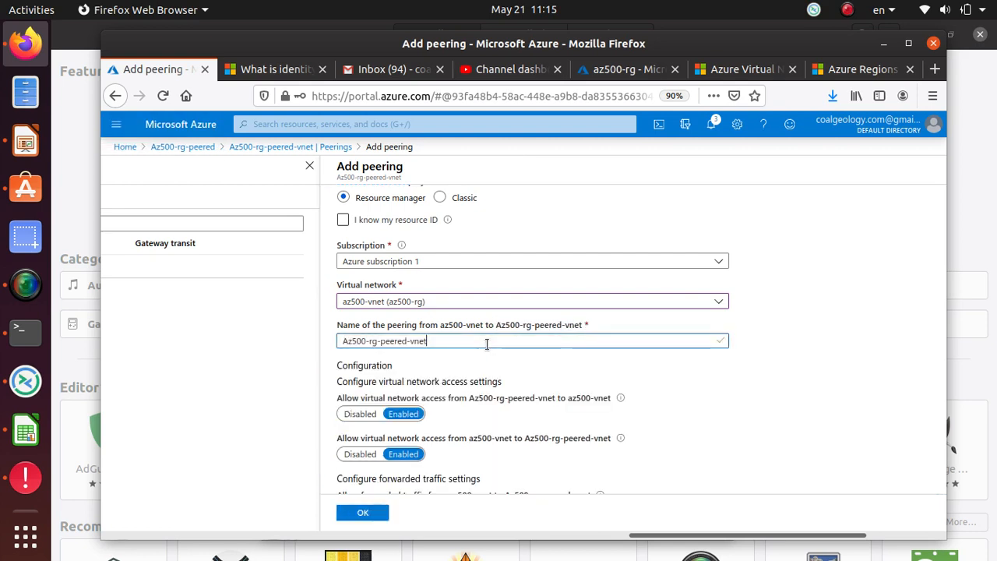
{"action": "type", "text": "-to-"}
{"action": "key", "text": "ctrl+v"}
{"action": "key", "text": "BackSpace"}
{"action": "key", "text": "BackSpace"}
{"action": "key", "text": "BackSpace"}
{"action": "key", "text": "BackSpace"}
{"action": "key", "text": "BackSpace"}
{"action": "key", "text": "BackSpace"}
{"action": "key", "text": "BackSpace"}
{"action": "key", "text": "BackSpace"}
{"action": "key", "text": "BackSpace"}
{"action": "key", "text": "BackSpace"}
{"action": "key", "text": "BackSpace"}
{"action": "key", "text": "BackSpace"}
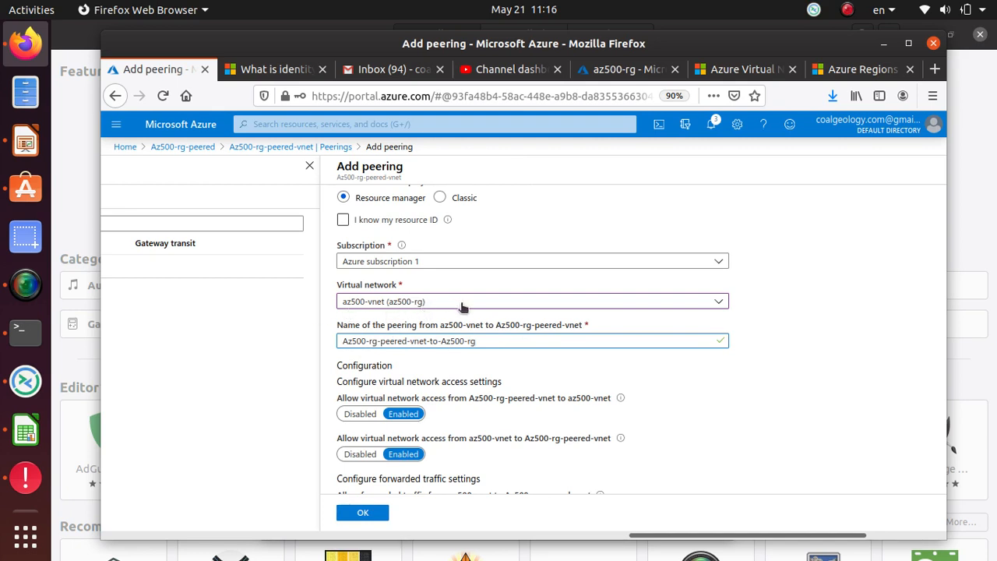
Leave gateway transit unchecked and create the peering to az500-vnet
{"action": "scroll", "coordinate": [501, 439], "scroll_direction": "down", "scroll_amount": 3}
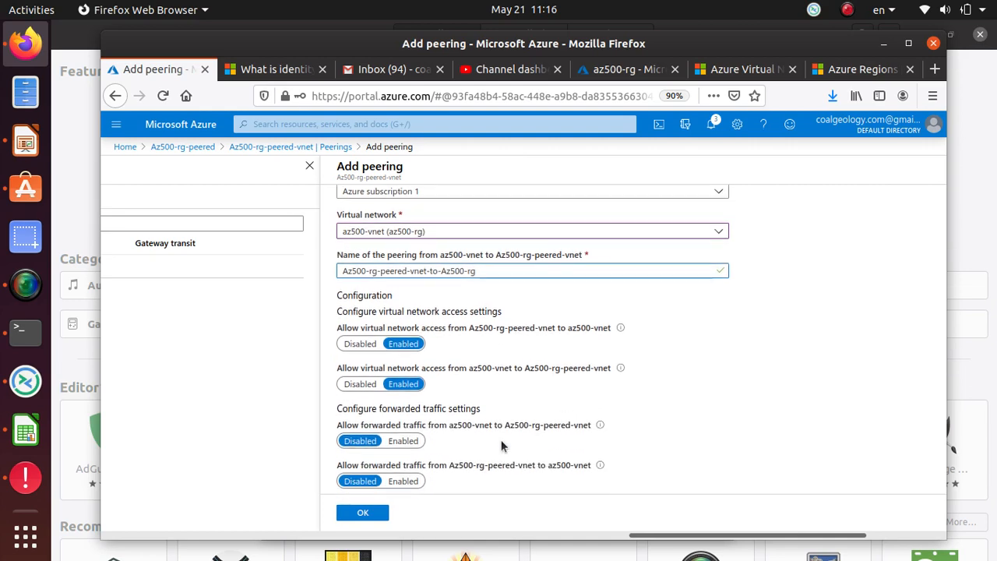
{"action": "left_click", "coordinate": [342, 464]}
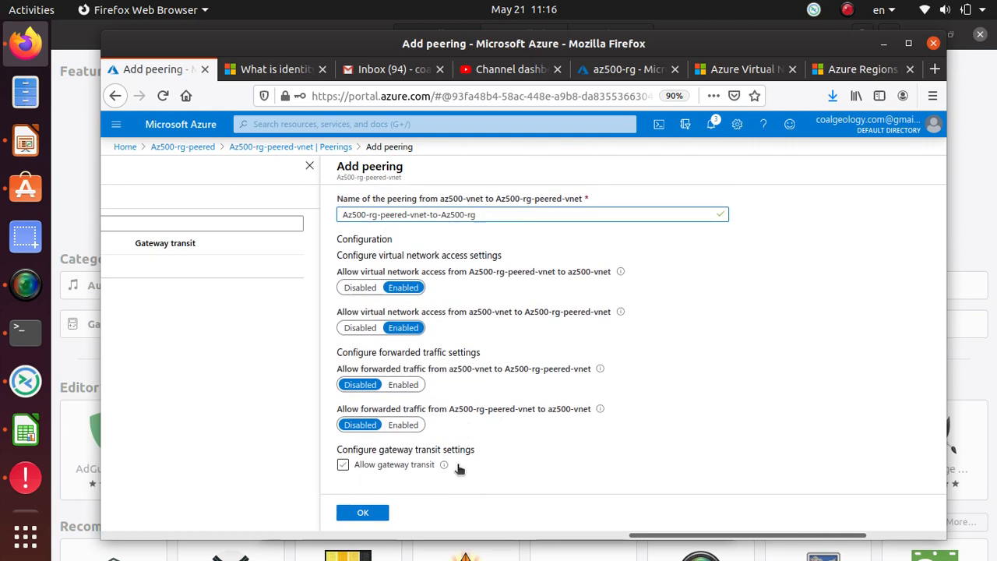
{"action": "left_click", "coordinate": [342, 464]}
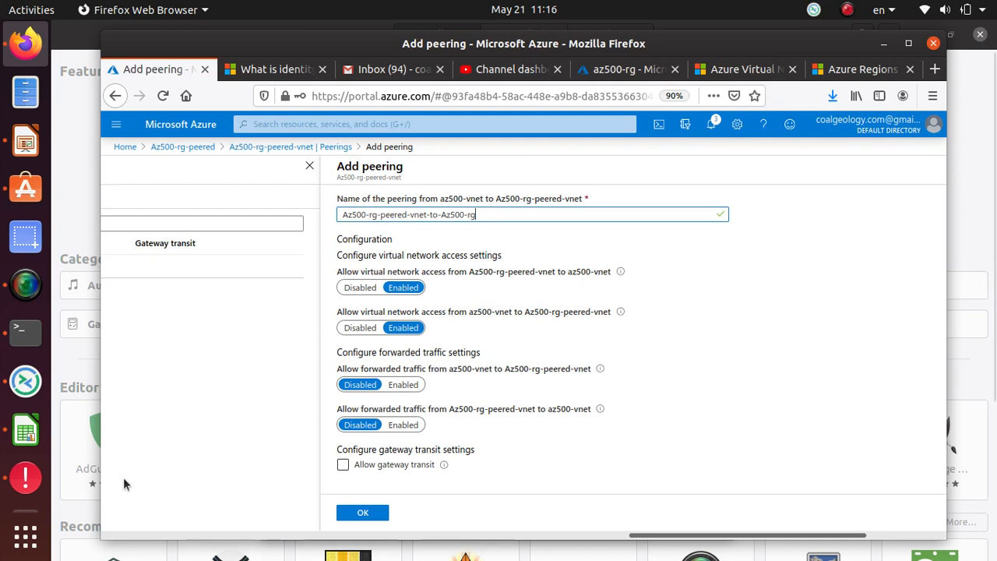
{"action": "left_click", "coordinate": [365, 514]}
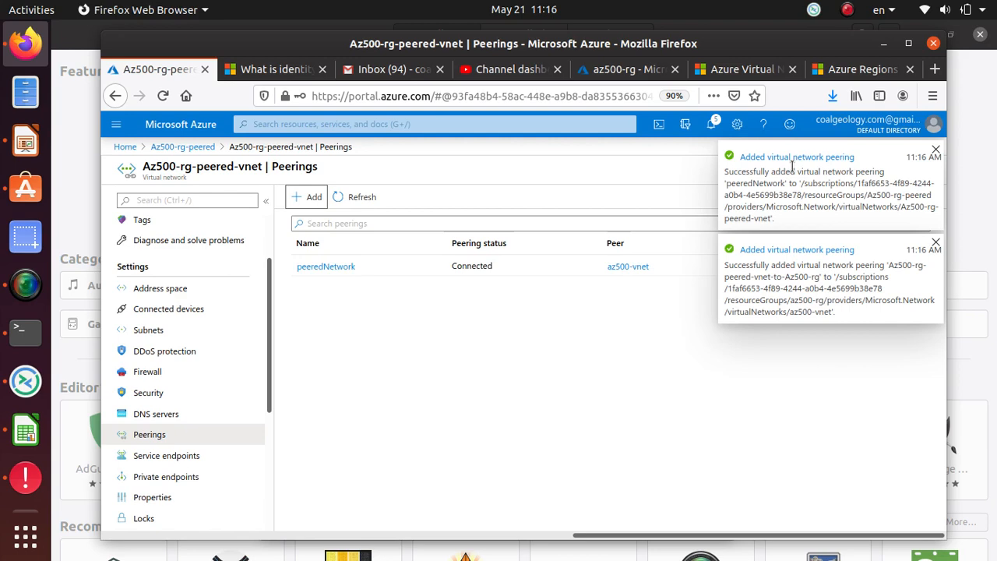
Stop the stalled ping in Terminal and rerun ping 10.1.0.4
{"action": "left_click", "coordinate": [25, 333]}
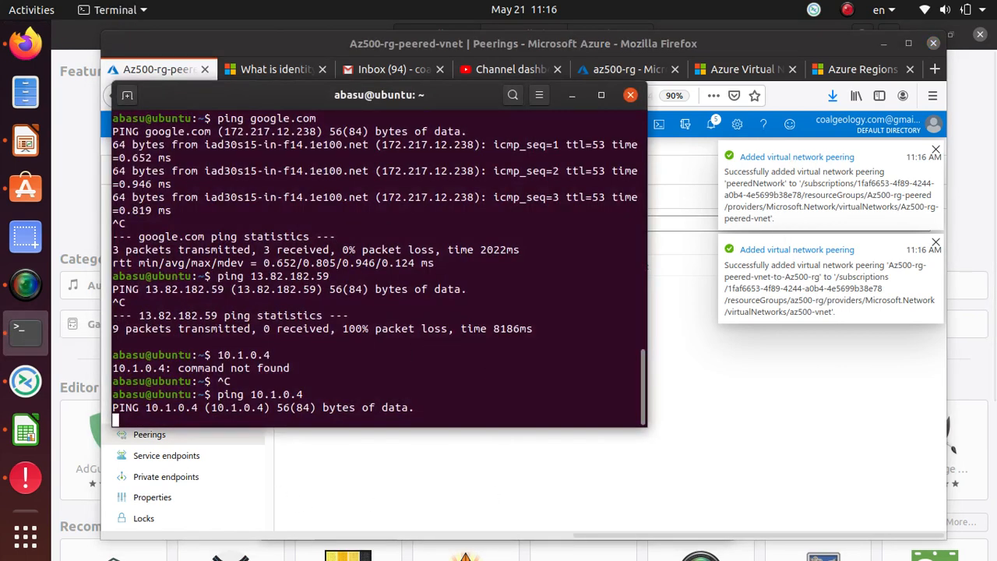
{"action": "key", "text": "ctrl+c"}
{"action": "key", "text": "Up"}
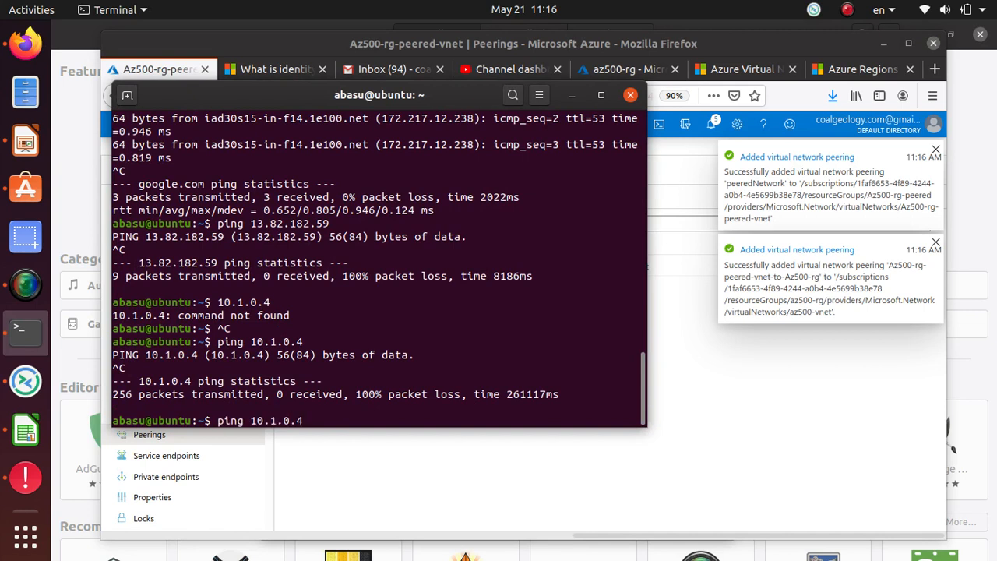
{"action": "key", "text": "Return"}
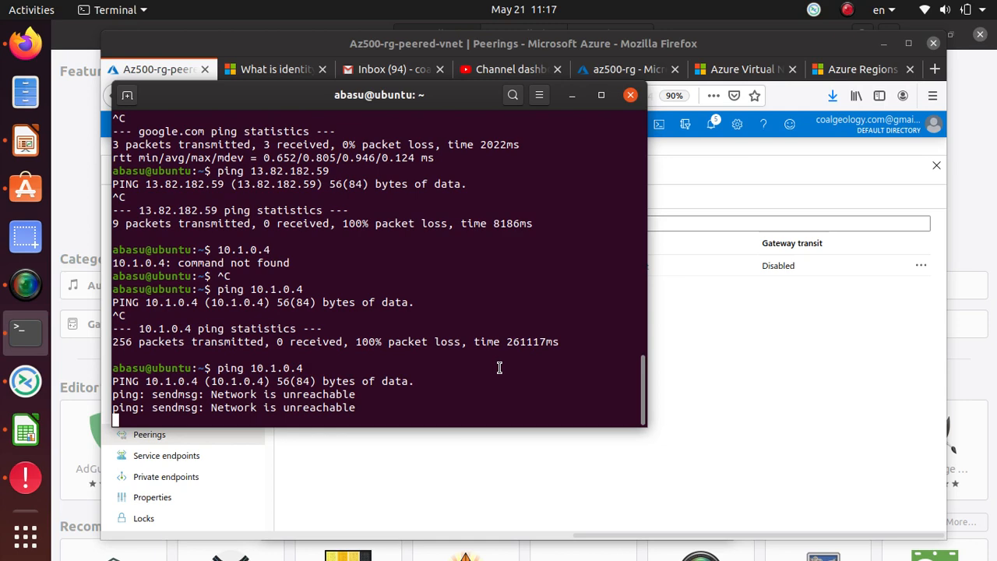
Bring the VNet peering tutorial back into view, scrolled to its top
{"action": "left_click", "coordinate": [25, 284]}
{"action": "left_click", "coordinate": [535, 113]}
{"action": "left_click", "coordinate": [483, 111]}
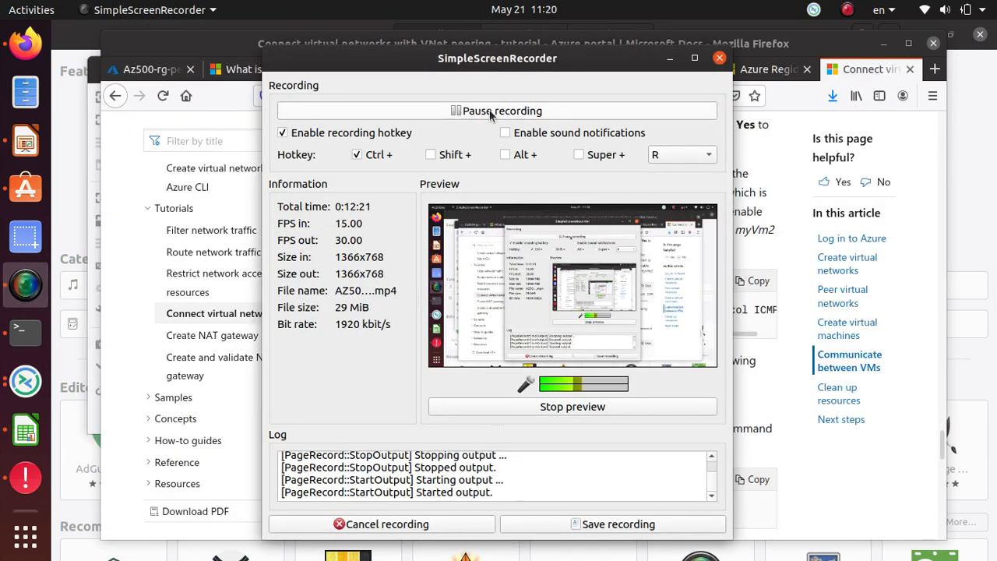
{"action": "left_click", "coordinate": [669, 58]}
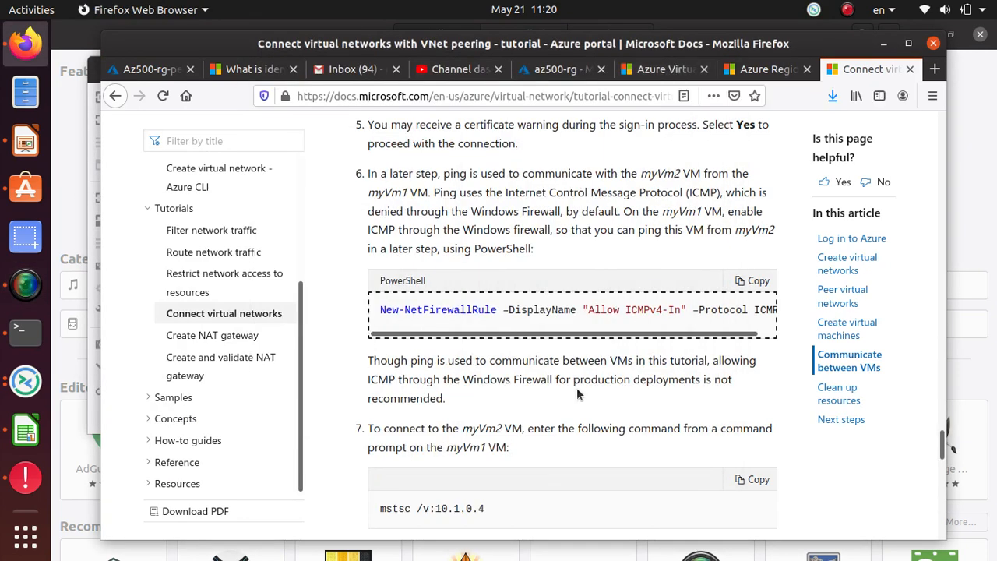
{"action": "scroll", "coordinate": [577, 394], "scroll_direction": "up", "scroll_amount": 1}
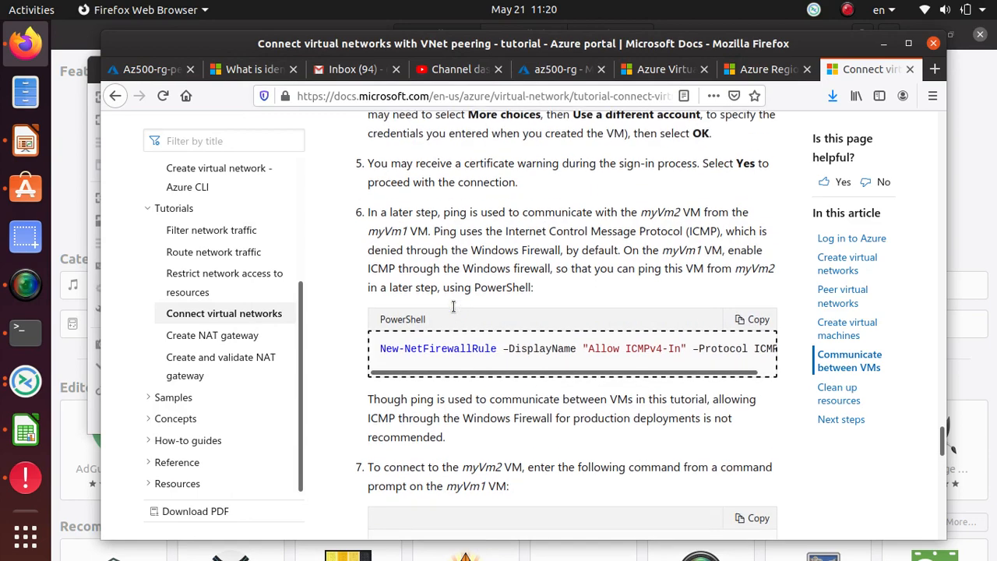
{"action": "scroll", "coordinate": [491, 342], "scroll_direction": "up", "scroll_amount": 5}
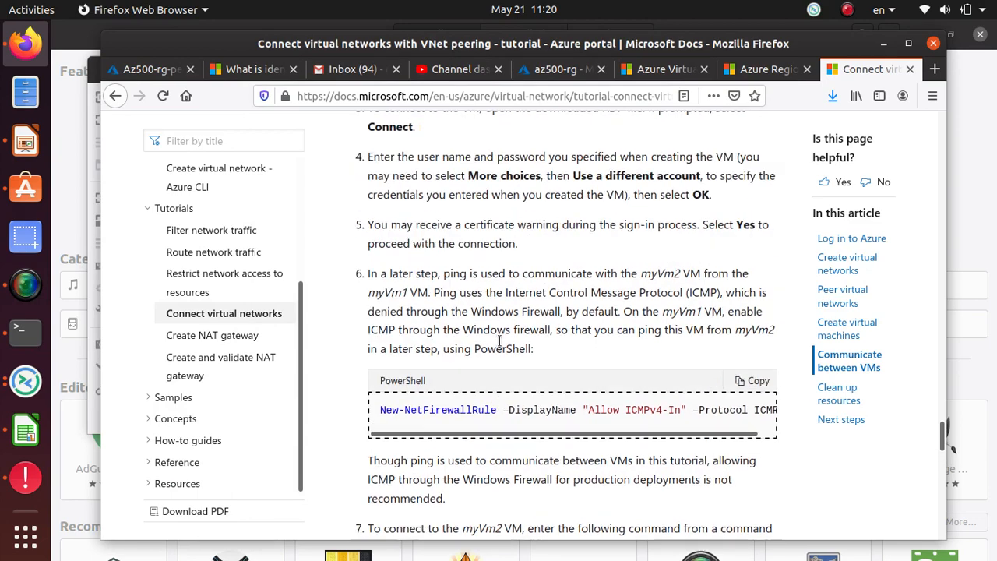
{"action": "scroll", "coordinate": [492, 311], "scroll_direction": "up", "scroll_amount": 15}
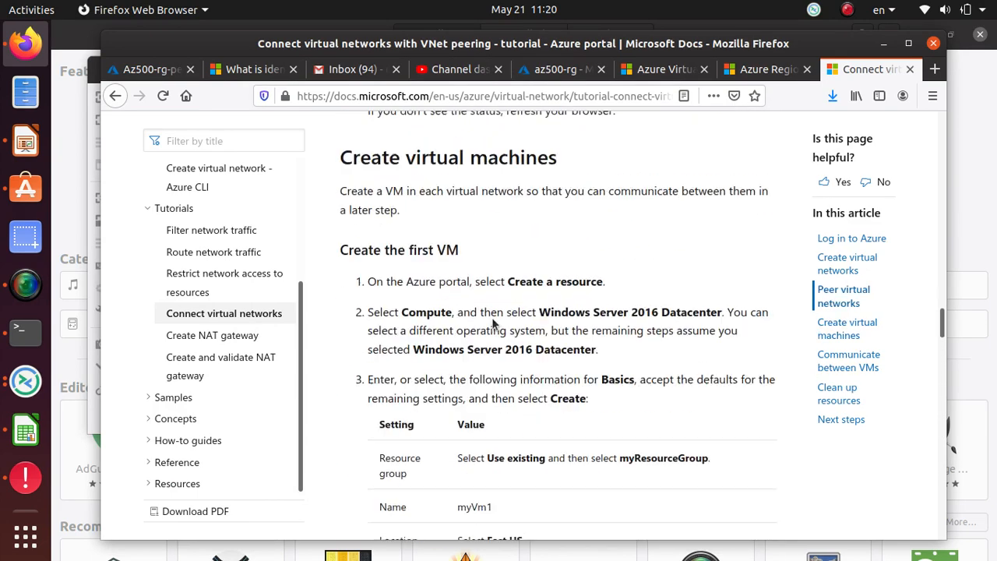
{"action": "left_click_drag", "start_coordinate": [941, 290], "coordinate": [957, 114]}
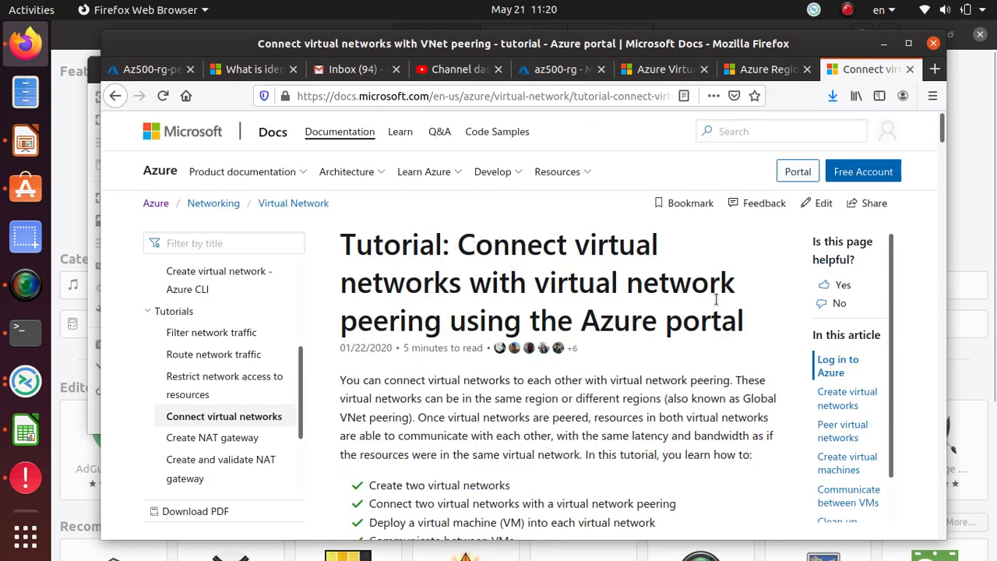
Scroll down to step 6's New-NetFirewallRule PowerShell block for allowing ICMP
{"action": "scroll", "coordinate": [693, 321], "scroll_direction": "down", "scroll_amount": 10}
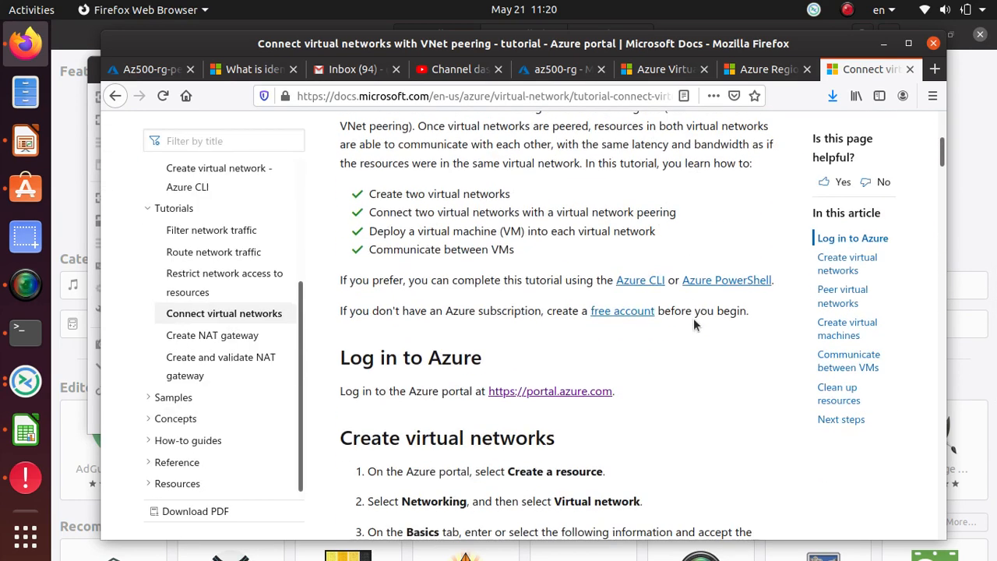
{"action": "scroll", "coordinate": [693, 325], "scroll_direction": "down", "scroll_amount": 10}
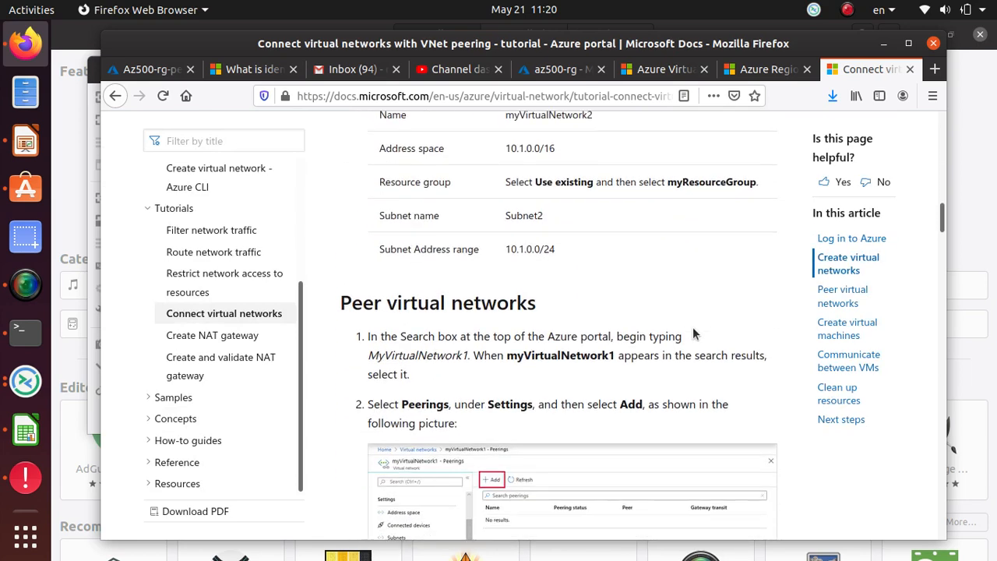
{"action": "scroll", "coordinate": [689, 357], "scroll_direction": "down", "scroll_amount": 5}
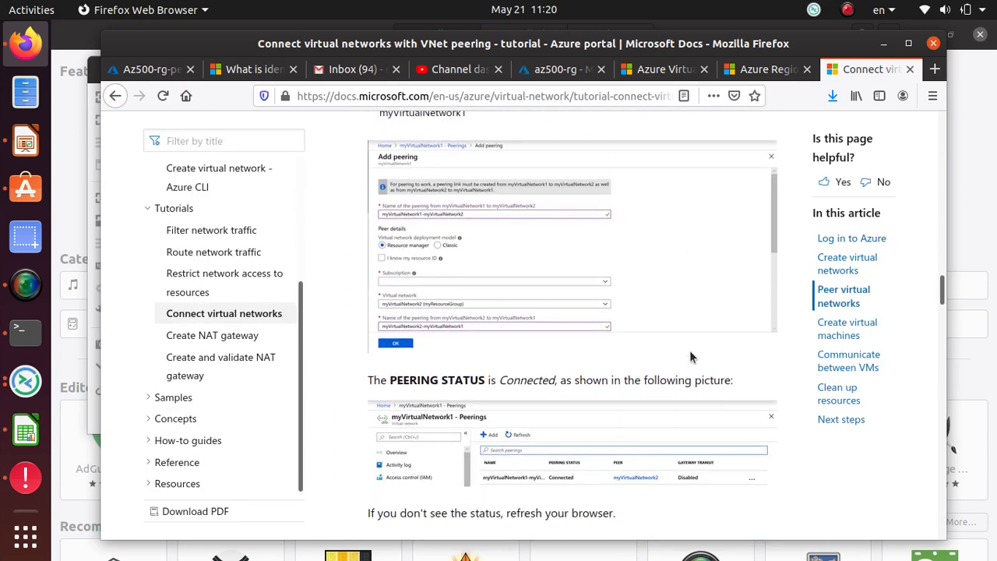
{"action": "scroll", "coordinate": [688, 354], "scroll_direction": "down", "scroll_amount": 6}
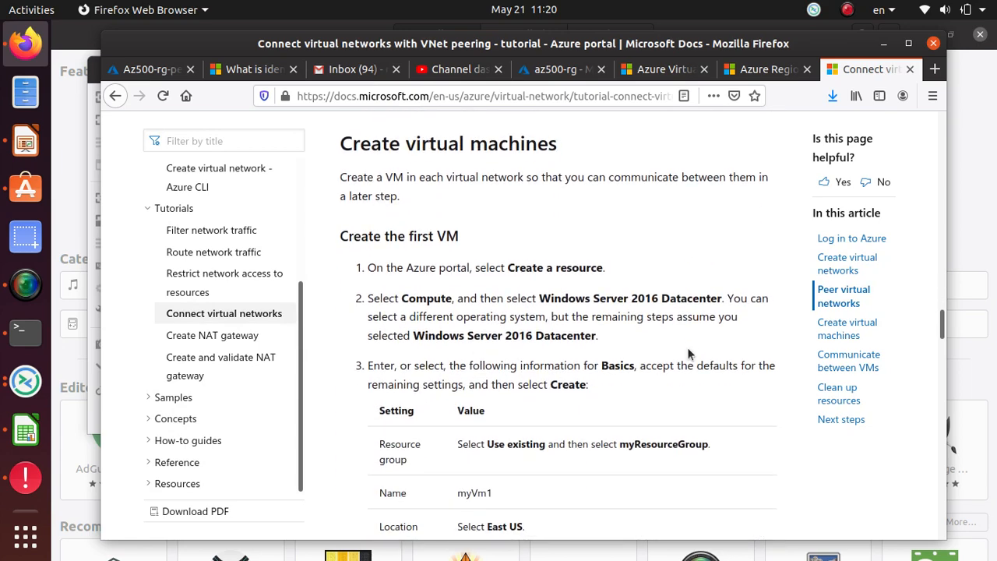
{"action": "scroll", "coordinate": [688, 354], "scroll_direction": "down", "scroll_amount": 10}
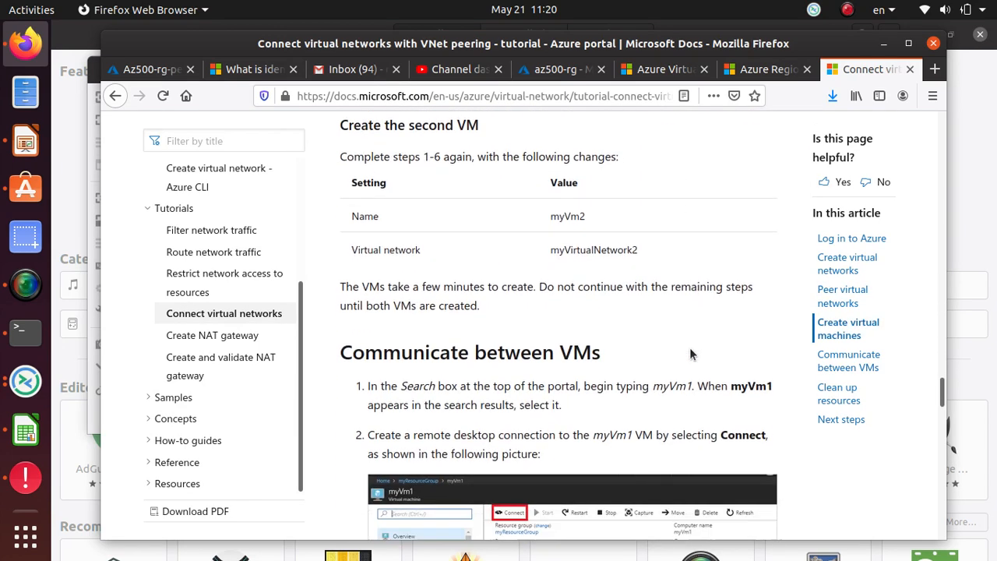
{"action": "scroll", "coordinate": [689, 355], "scroll_direction": "down", "scroll_amount": 3}
{"action": "scroll", "coordinate": [626, 196], "scroll_direction": "down", "scroll_amount": 5}
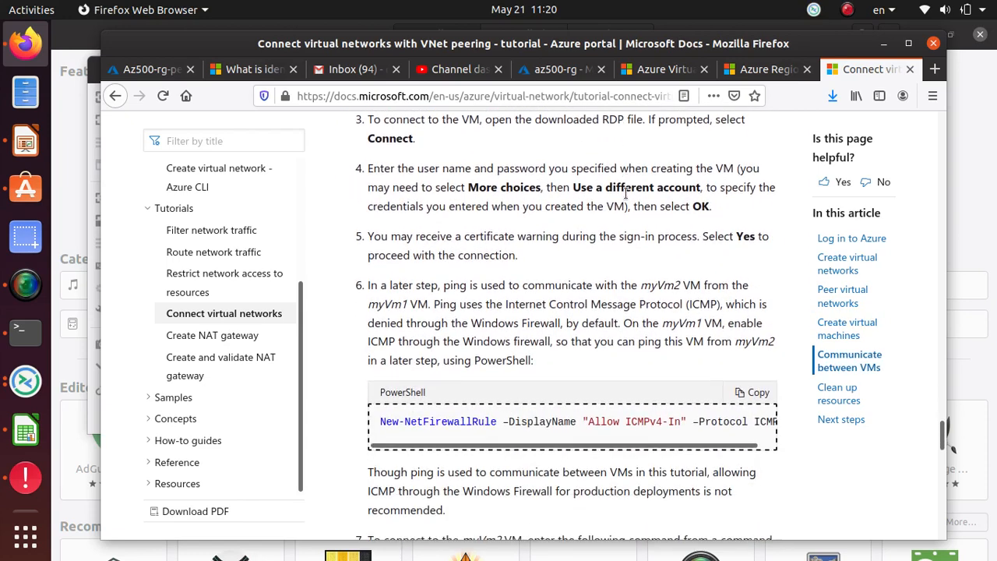
{"action": "scroll", "coordinate": [625, 195], "scroll_direction": "down", "scroll_amount": 5}
Select the full New-NetFirewallRule ICMPv4 command line and scroll across the code block
{"action": "triple_click", "coordinate": [440, 227]}
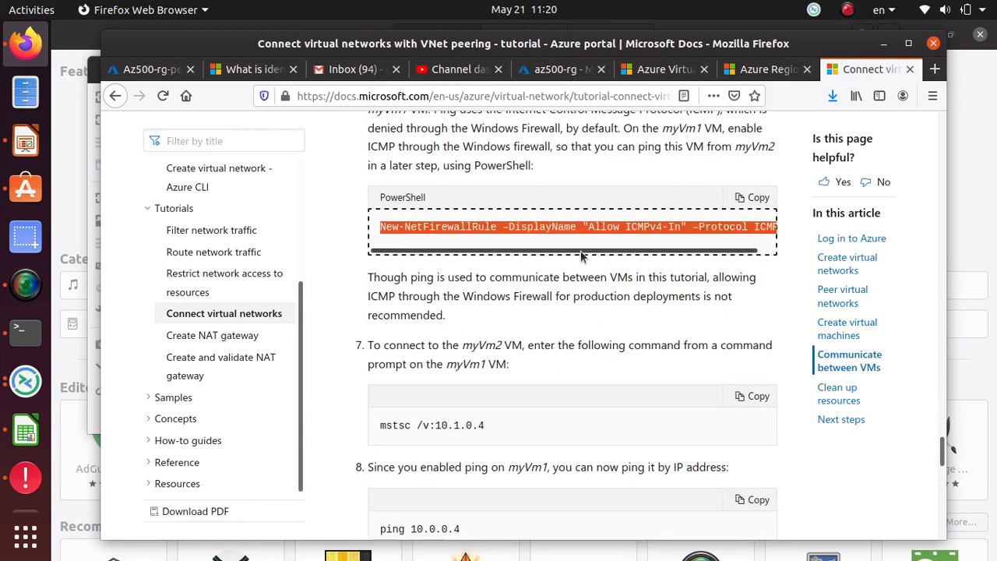
{"action": "left_click_drag", "start_coordinate": [580, 255], "coordinate": [637, 259]}
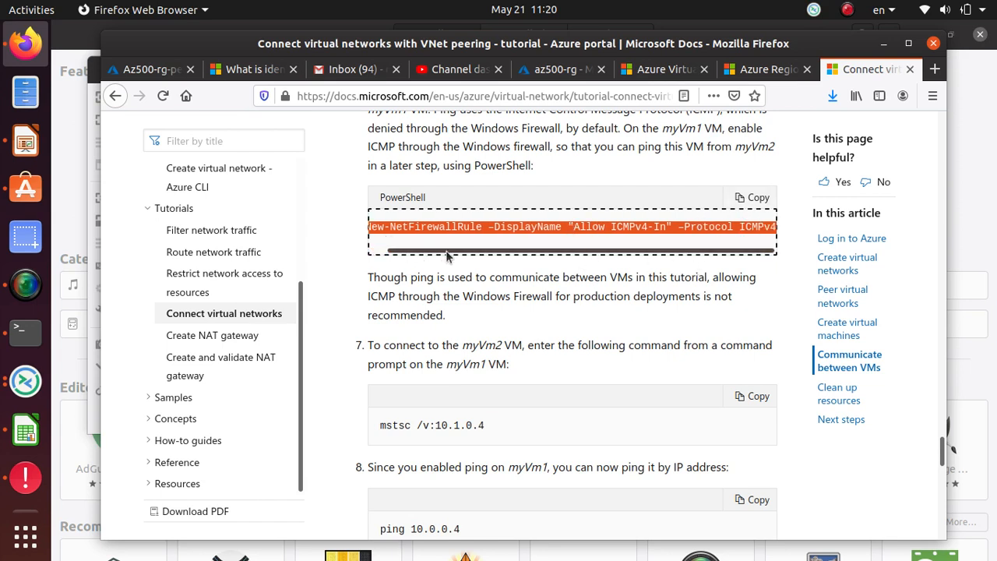
{"action": "left_click_drag", "start_coordinate": [633, 253], "coordinate": [467, 256]}
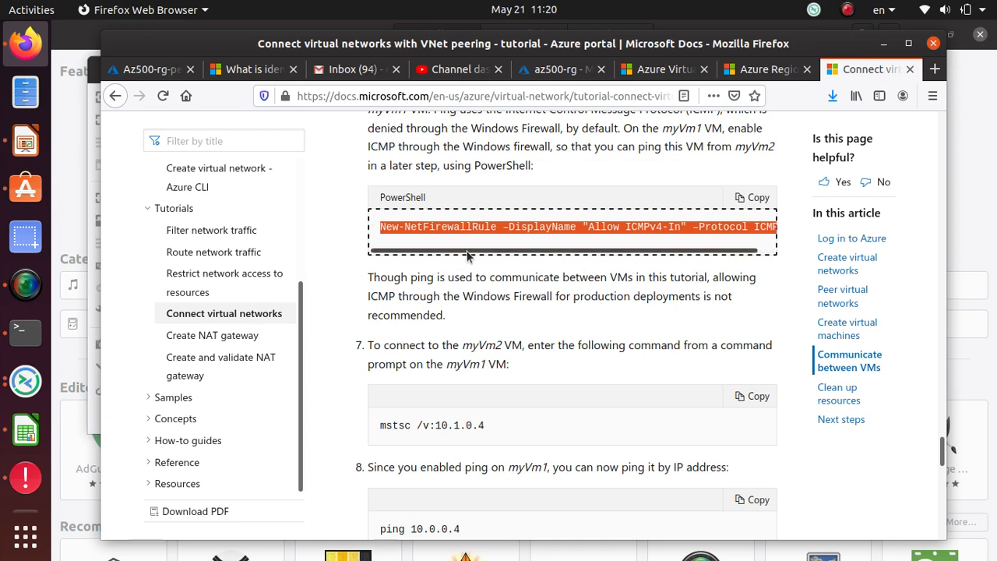
Review the remaining mstsc /v:10.1.0.4, ping 10.0.0.4, and cleanup steps
{"action": "scroll", "coordinate": [467, 256], "scroll_direction": "down", "scroll_amount": 3}
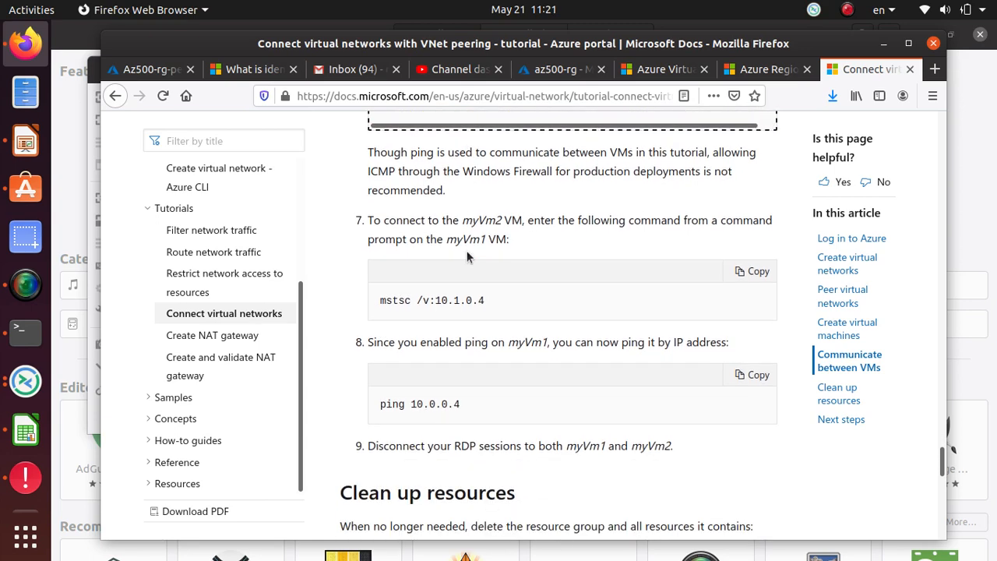
{"action": "scroll", "coordinate": [468, 257], "scroll_direction": "up", "scroll_amount": 4}
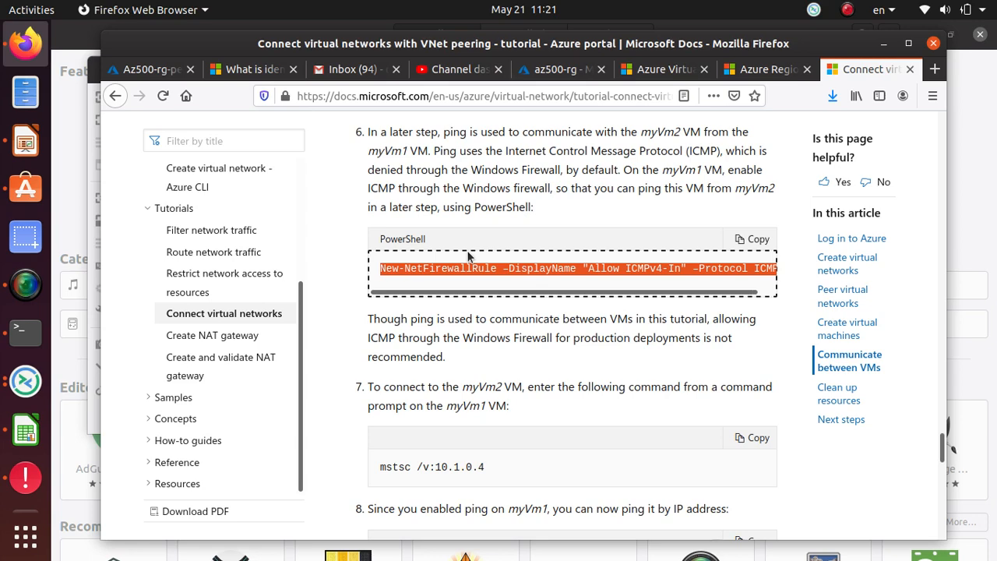
{"action": "scroll", "coordinate": [467, 256], "scroll_direction": "down", "scroll_amount": 7}
{"action": "scroll", "coordinate": [545, 257], "scroll_direction": "up", "scroll_amount": 6}
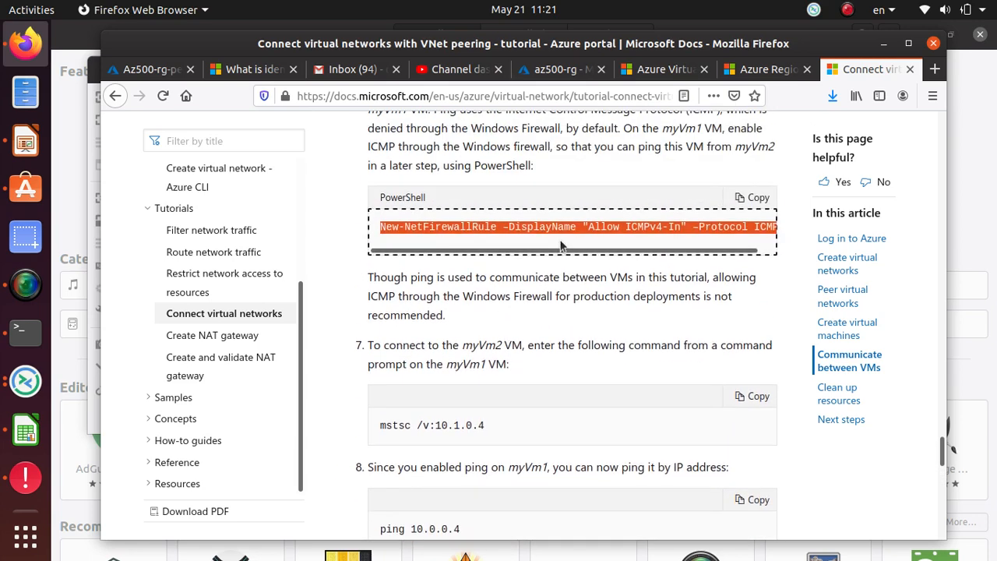
{"action": "scroll", "coordinate": [561, 244], "scroll_direction": "down", "scroll_amount": 10}
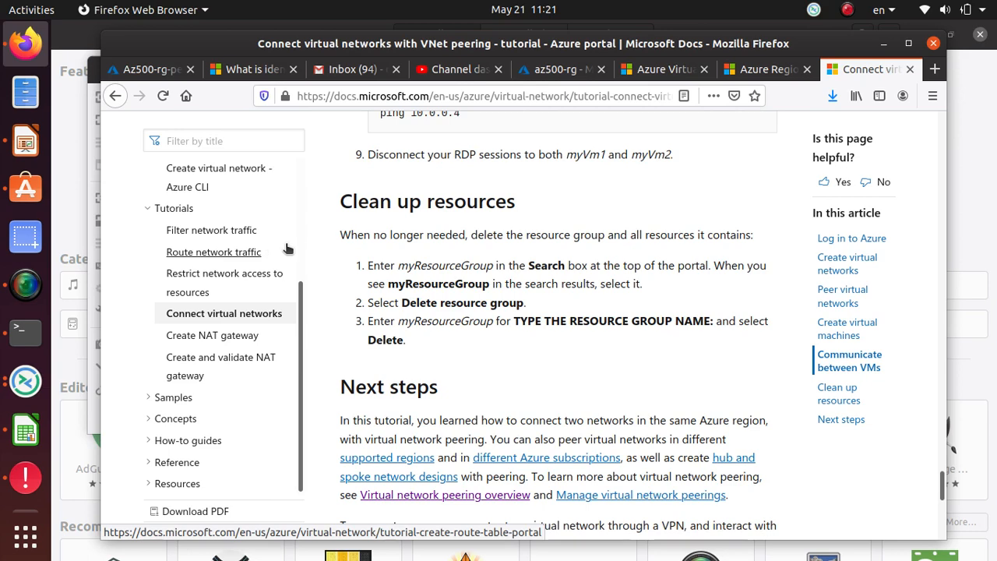
{"action": "scroll", "coordinate": [479, 279], "scroll_direction": "up", "scroll_amount": 4}
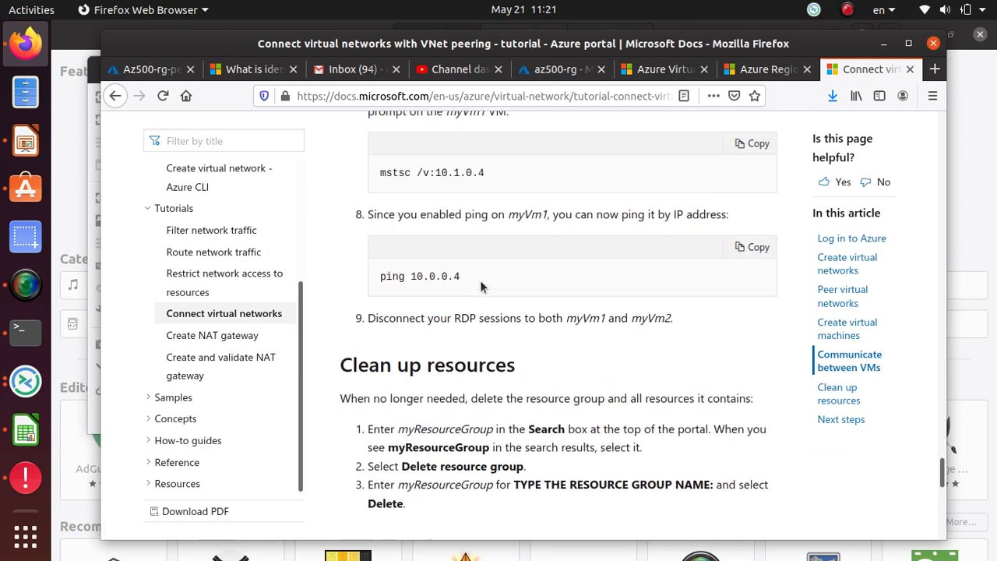
{"action": "left_click", "coordinate": [28, 287]}
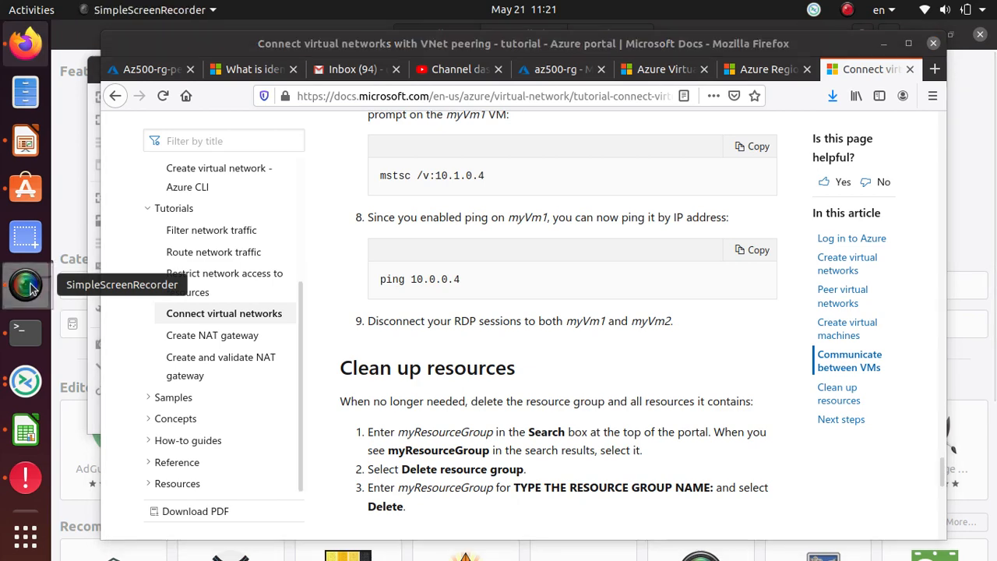